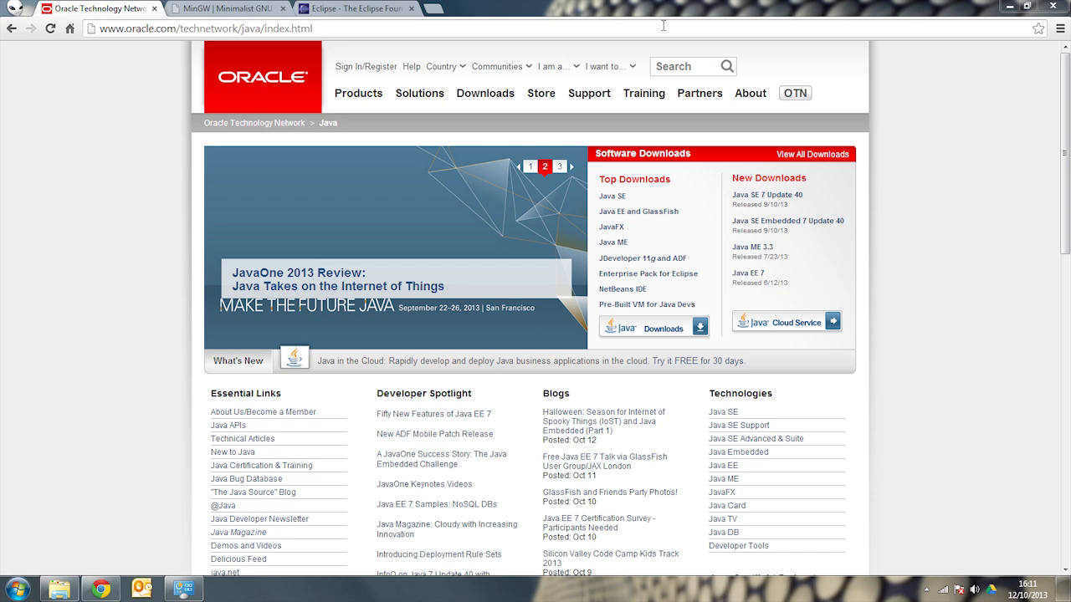
Step: Navigate Chrome to java.oracle.com via the address bar autocomplete
{"action": "left_click", "coordinate": [663, 27]}
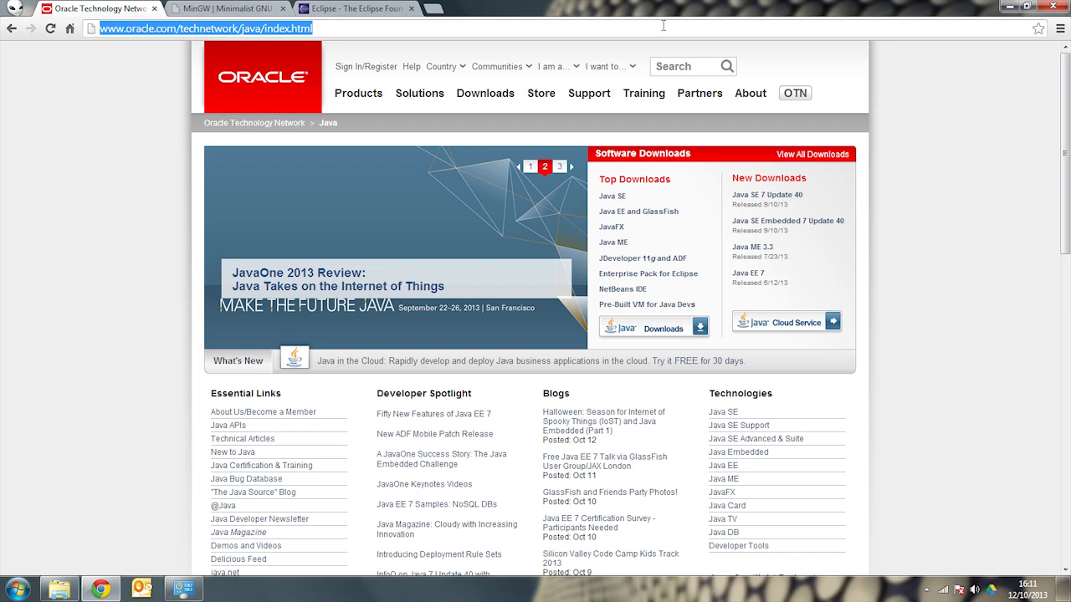
{"action": "type", "text": "java.oracle.com"}
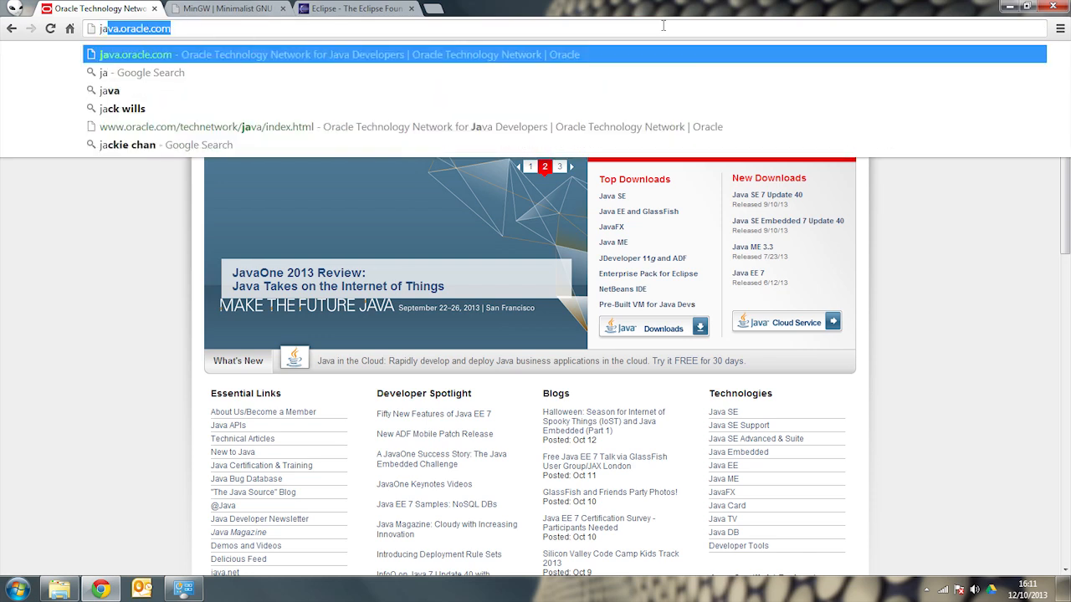
{"action": "key", "text": "Return"}
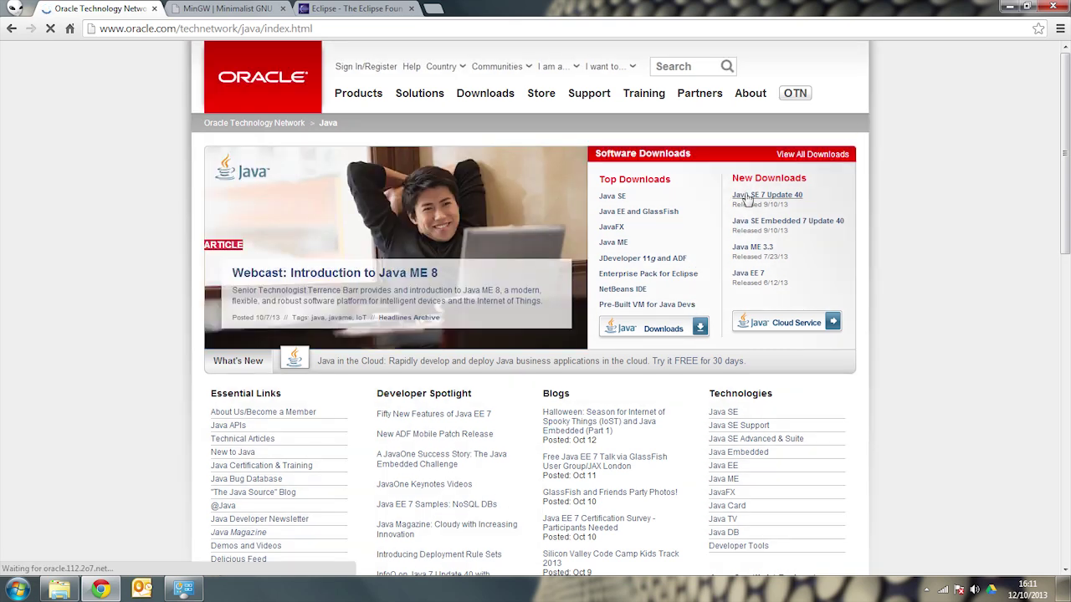
Step: Reach the Java SE 7 Update 40 JDK downloads and accept the license agreement
{"action": "left_click", "coordinate": [749, 197]}
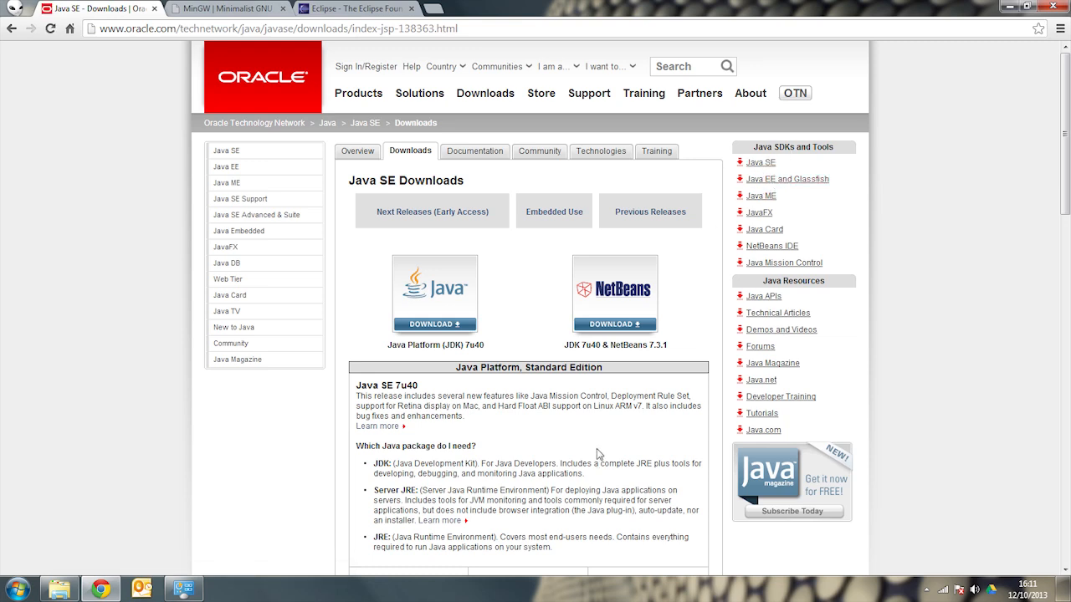
{"action": "scroll", "coordinate": [598, 454], "scroll_direction": "down", "scroll_amount": 3}
{"action": "scroll", "coordinate": [598, 454], "scroll_direction": "down", "scroll_amount": 2}
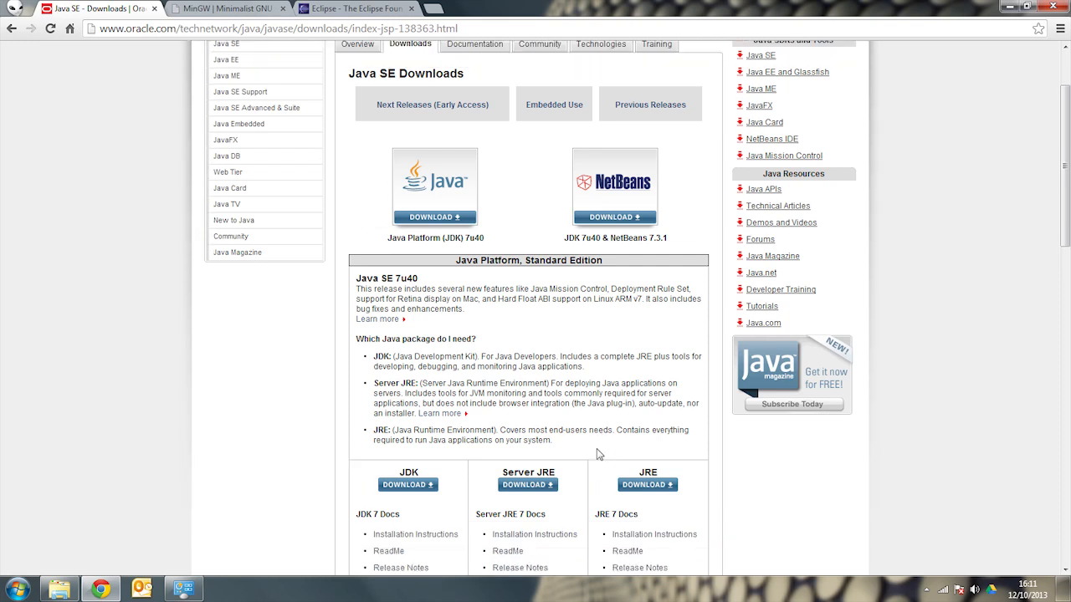
{"action": "scroll", "coordinate": [598, 453], "scroll_direction": "up", "scroll_amount": 1}
{"action": "scroll", "coordinate": [598, 454], "scroll_direction": "down", "scroll_amount": 1}
{"action": "scroll", "coordinate": [598, 453], "scroll_direction": "down", "scroll_amount": 5}
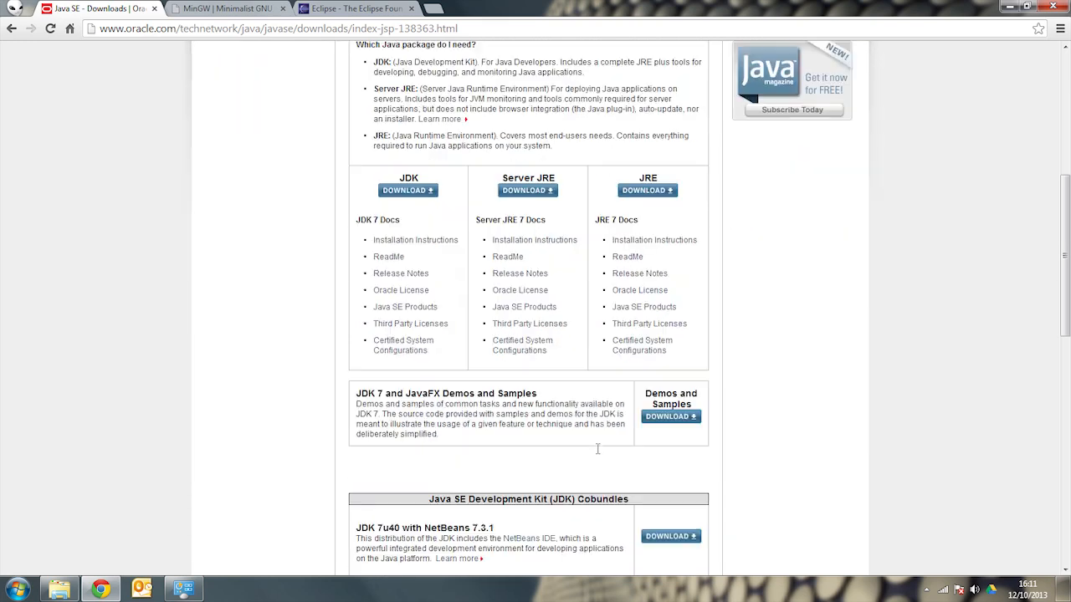
{"action": "scroll", "coordinate": [598, 454], "scroll_direction": "up", "scroll_amount": 1}
{"action": "scroll", "coordinate": [598, 453], "scroll_direction": "up", "scroll_amount": 1}
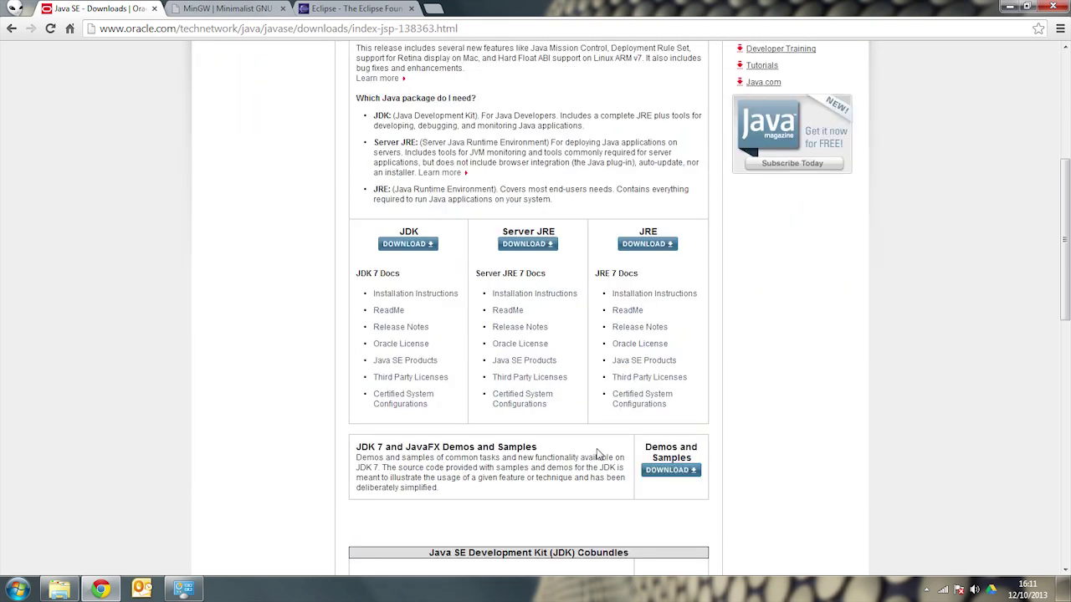
{"action": "left_click", "coordinate": [423, 248]}
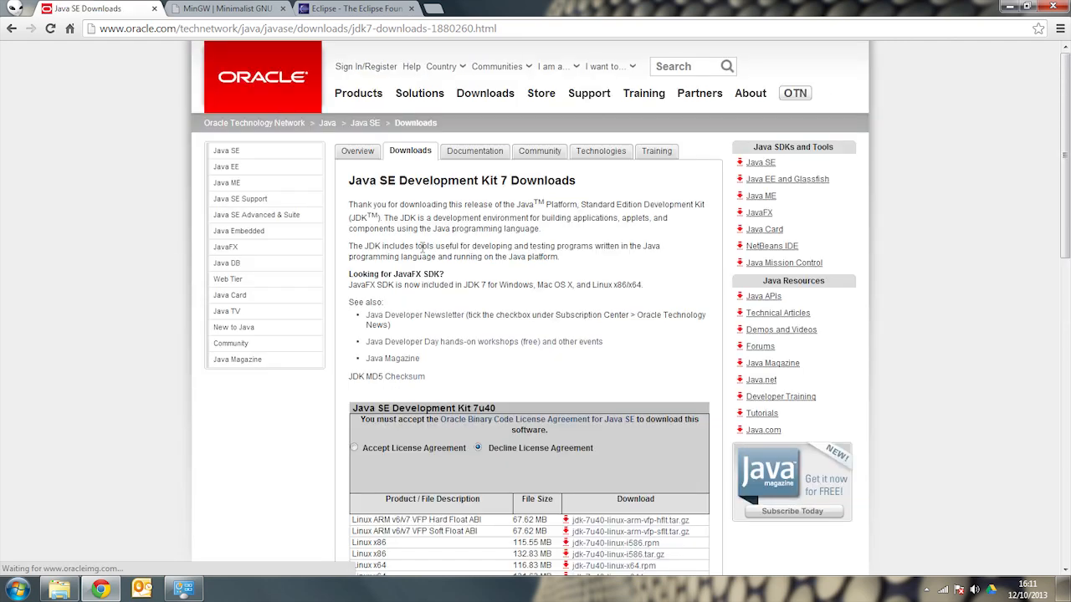
{"action": "scroll", "coordinate": [561, 208], "scroll_direction": "down", "scroll_amount": 1}
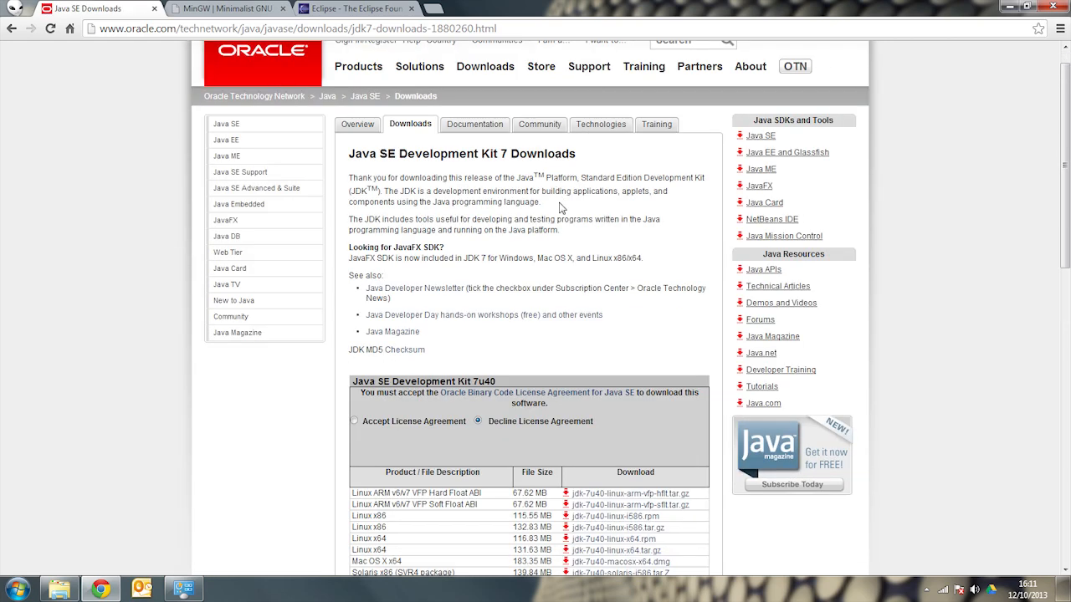
{"action": "scroll", "coordinate": [560, 207], "scroll_direction": "down", "scroll_amount": 4}
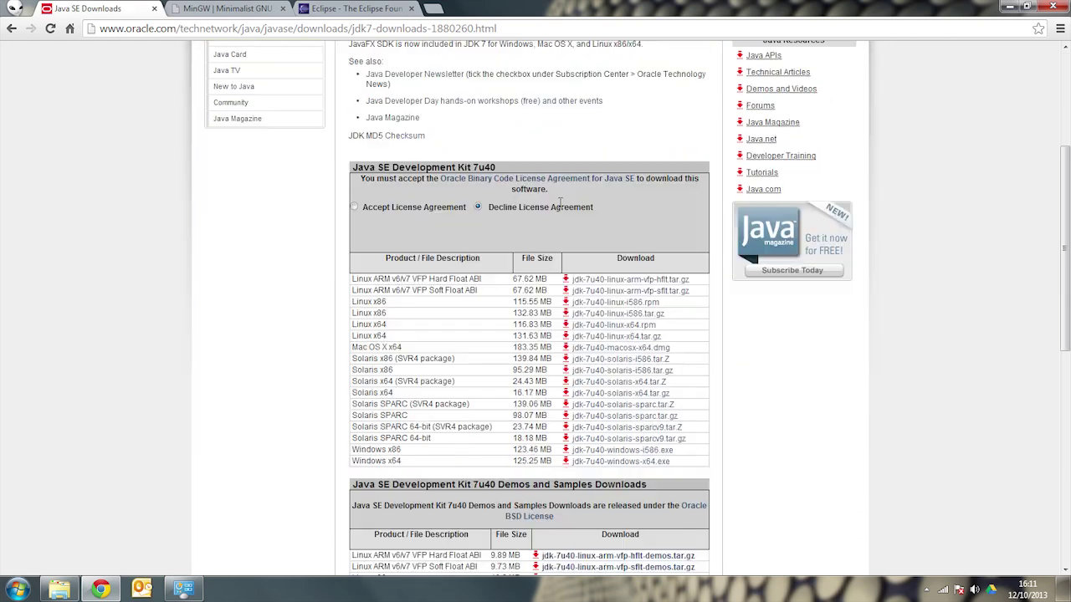
{"action": "left_click", "coordinate": [356, 207]}
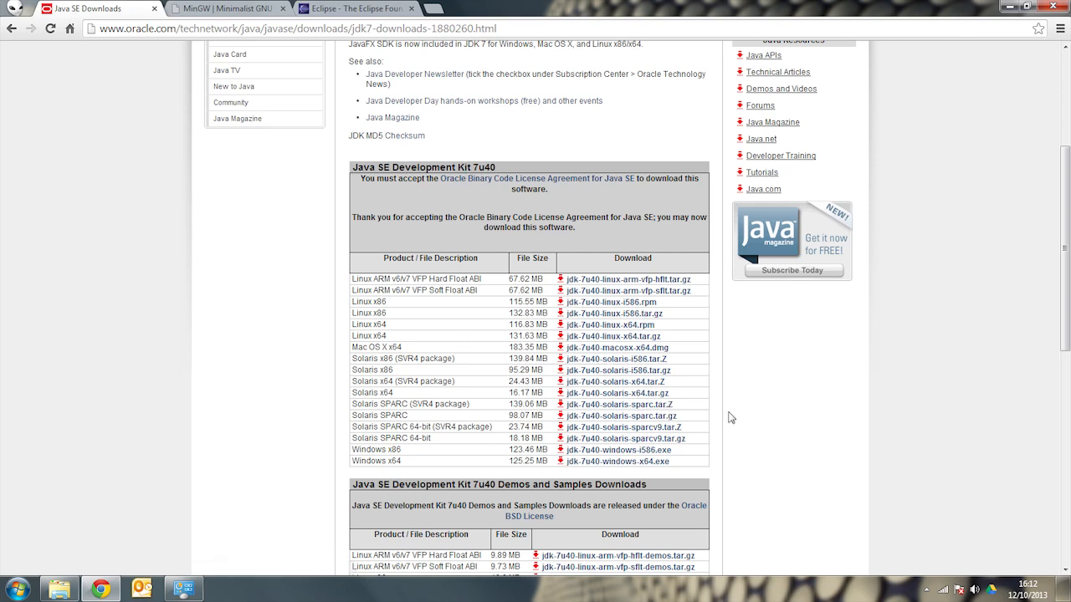
{"action": "scroll", "coordinate": [730, 418], "scroll_direction": "down", "scroll_amount": 1}
{"action": "scroll", "coordinate": [730, 418], "scroll_direction": "down", "scroll_amount": 3}
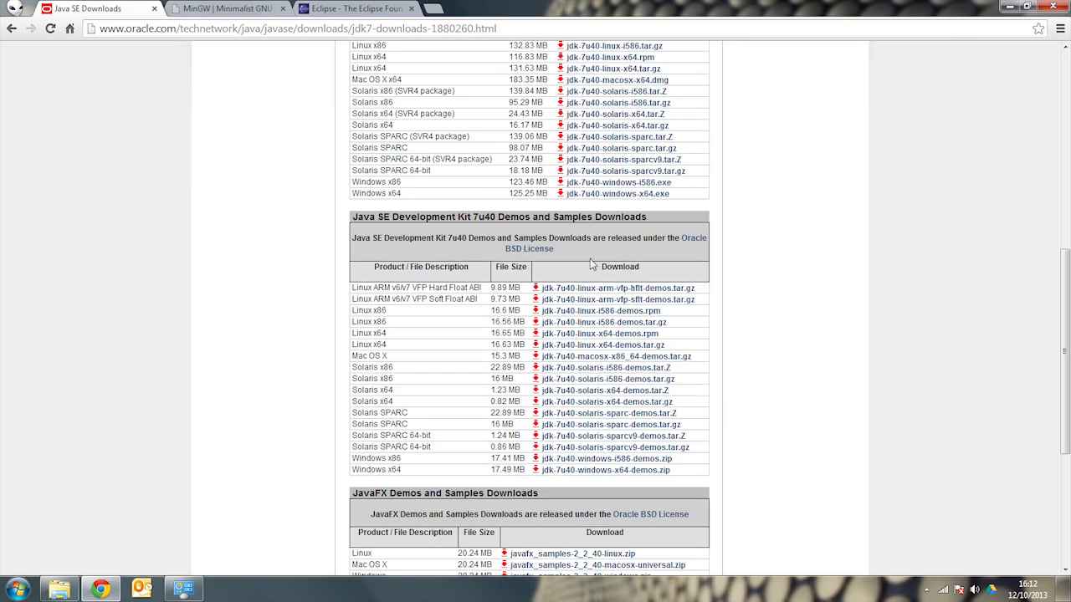
{"action": "scroll", "coordinate": [577, 230], "scroll_direction": "down", "scroll_amount": 1}
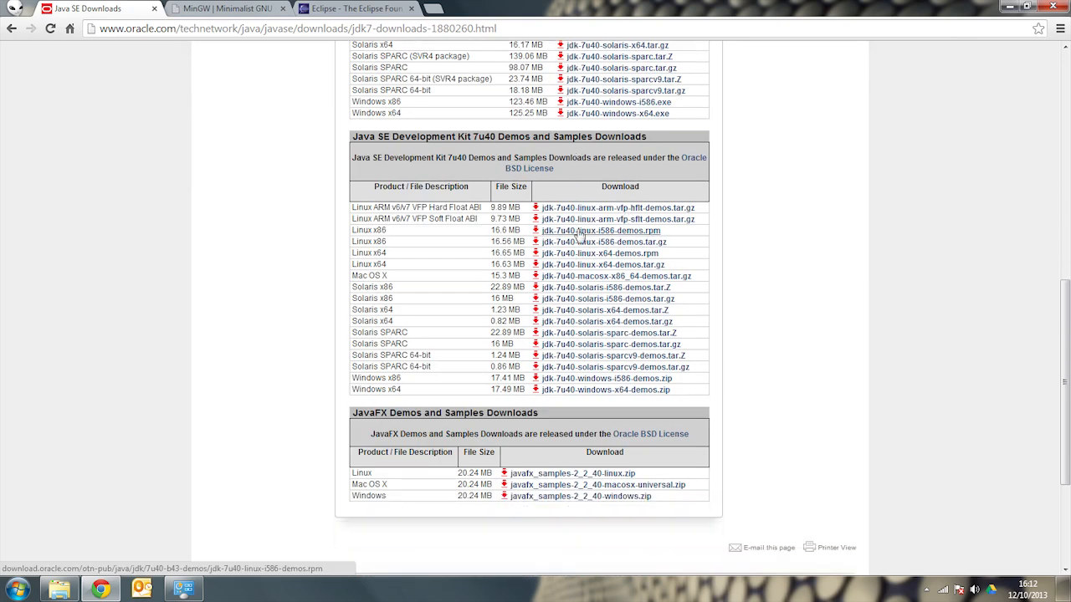
{"action": "scroll", "coordinate": [577, 230], "scroll_direction": "down", "scroll_amount": 1}
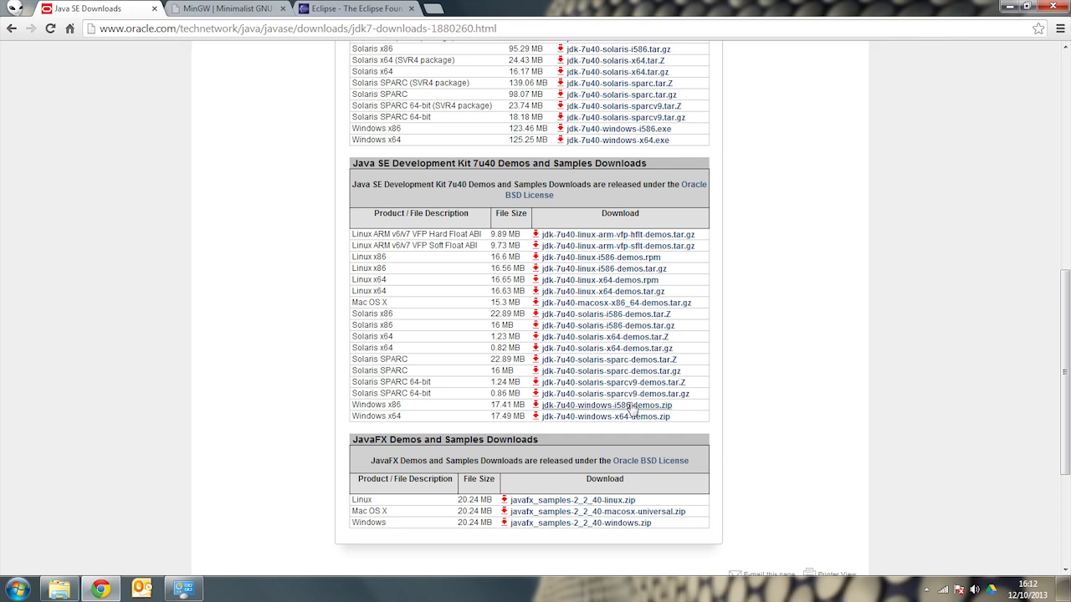
{"action": "scroll", "coordinate": [707, 301], "scroll_direction": "down", "scroll_amount": 1}
{"action": "scroll", "coordinate": [706, 301], "scroll_direction": "up", "scroll_amount": 1}
{"action": "scroll", "coordinate": [707, 301], "scroll_direction": "up", "scroll_amount": 3}
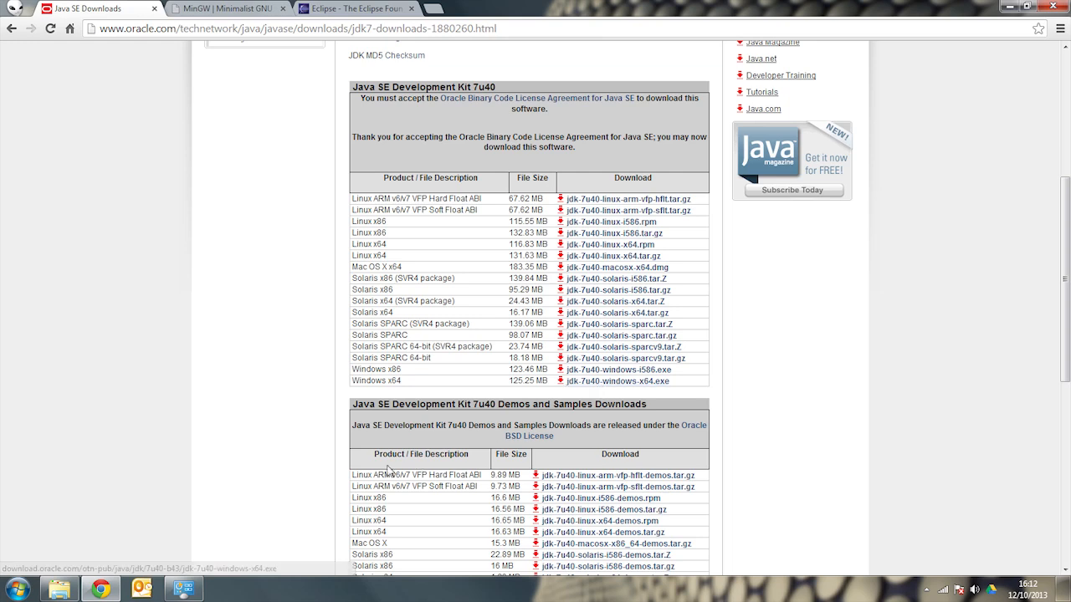
Step: Launch jdk-7u40-windows-x64.exe from the Downloads folder
{"action": "left_click", "coordinate": [59, 589]}
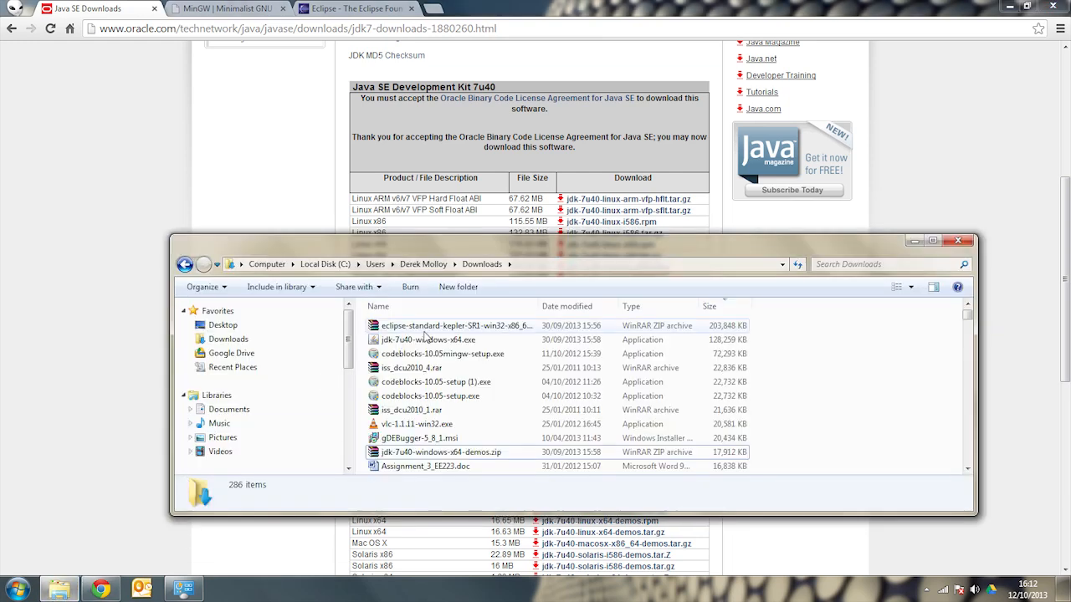
{"action": "left_click", "coordinate": [428, 339]}
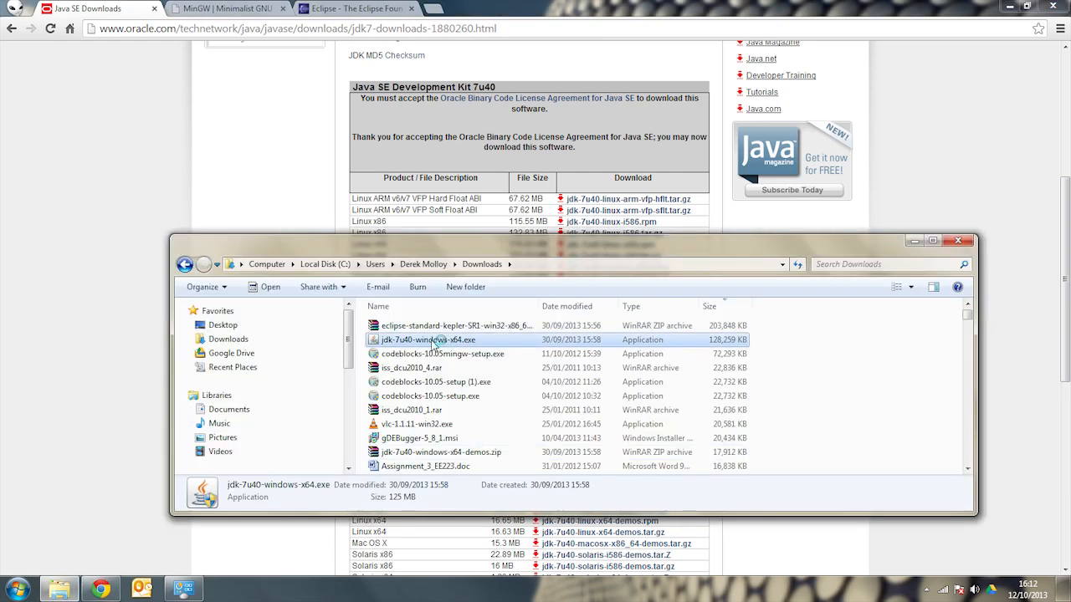
{"action": "double_click", "coordinate": [435, 341]}
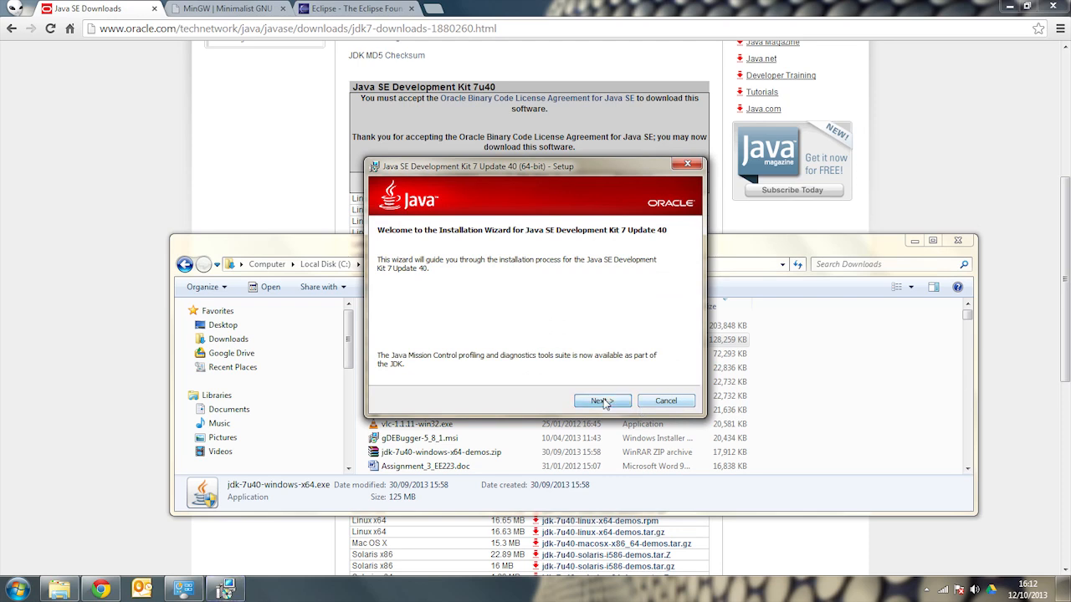
Step: Install JDK 7 Update 40 with the default features
{"action": "left_click", "coordinate": [602, 402]}
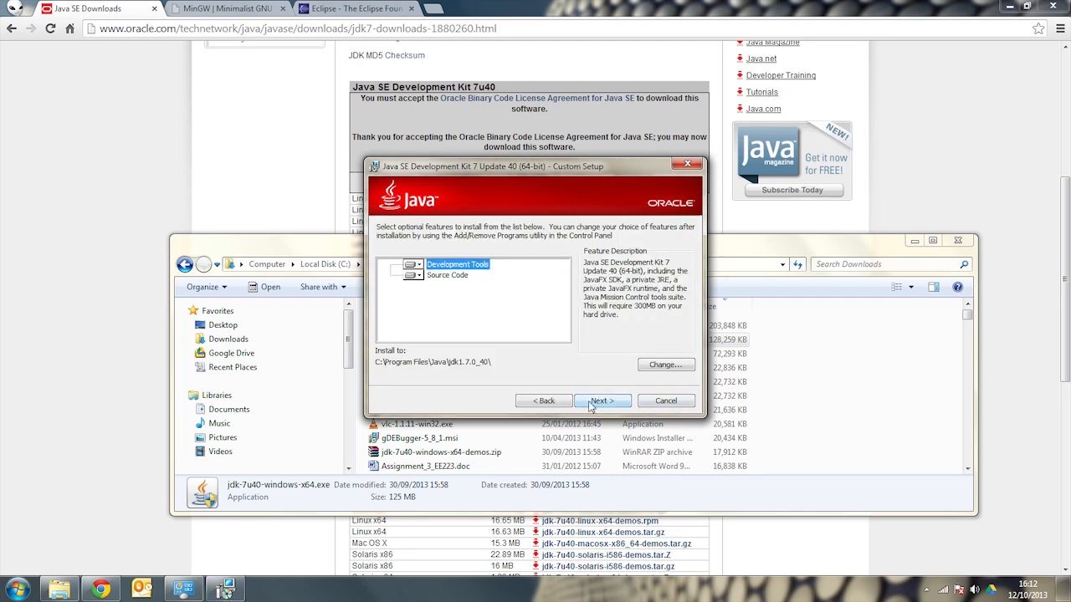
{"action": "left_click", "coordinate": [594, 406]}
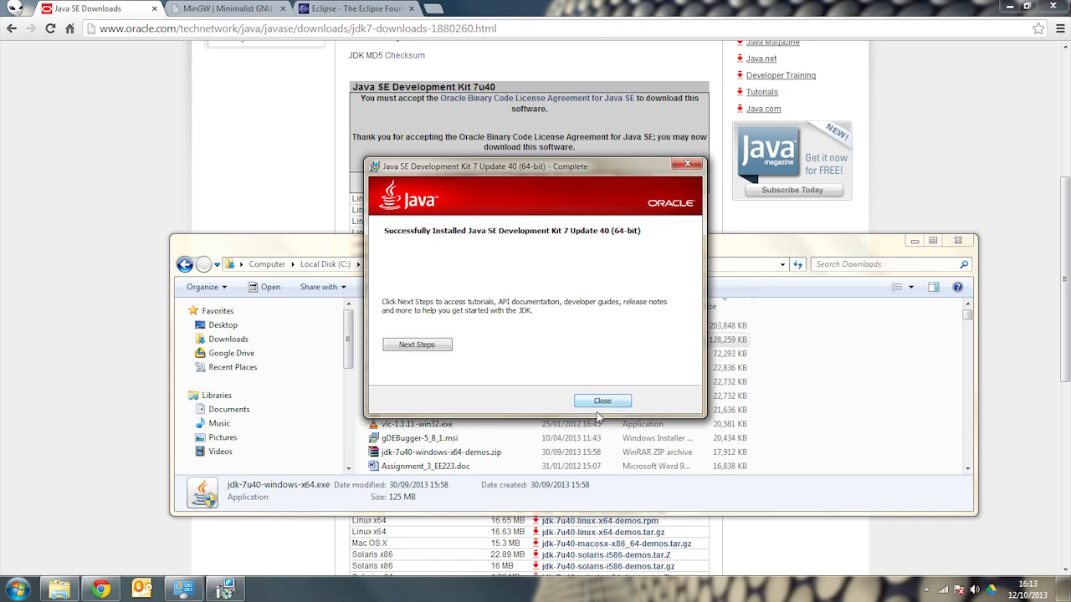
Step: Close the JDK installer and go to the MinGW downloads area
{"action": "left_click", "coordinate": [601, 402]}
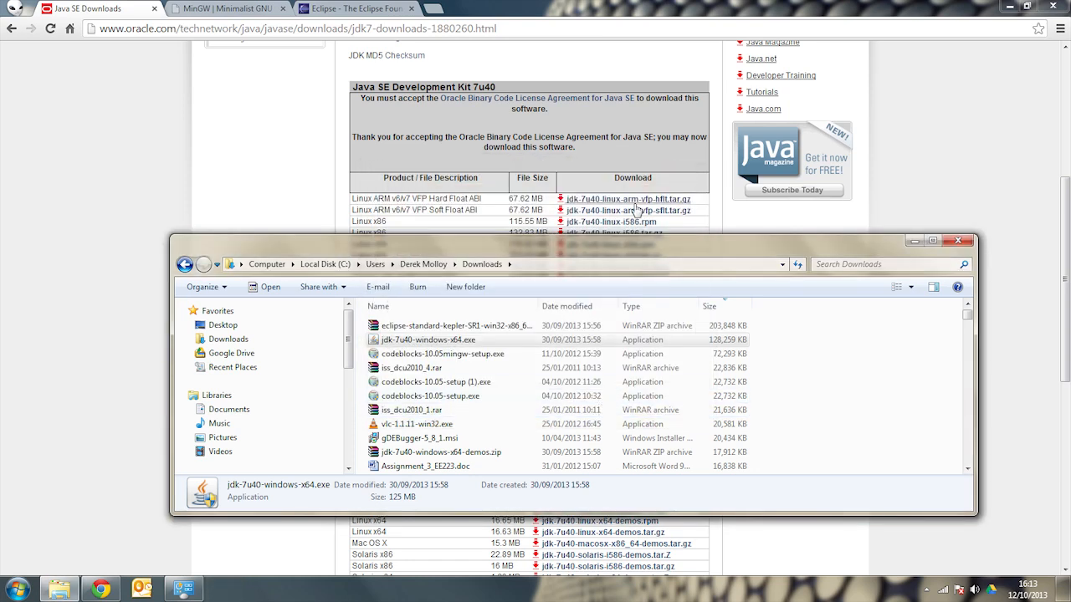
{"action": "left_click", "coordinate": [251, 8]}
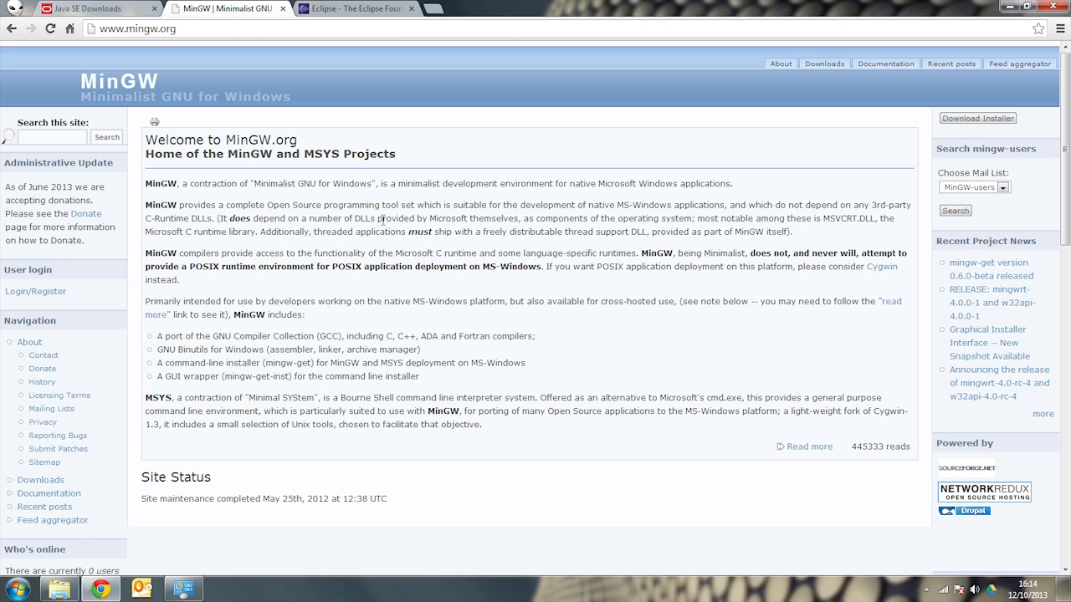
{"action": "left_click", "coordinate": [824, 64]}
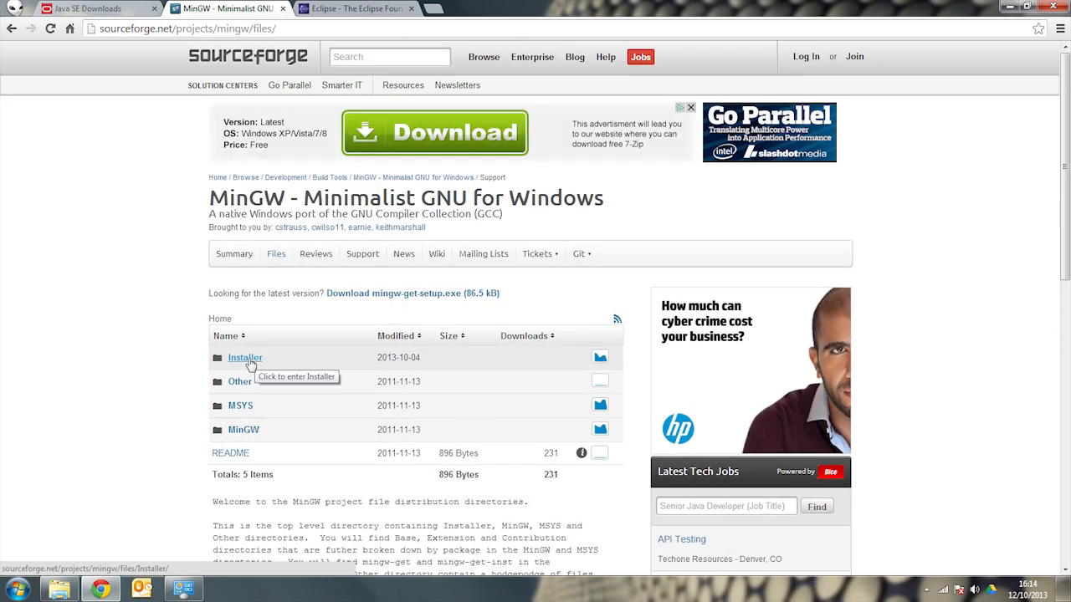
Step: Download mingw-get-setup.exe from the SourceForge Installer folder
{"action": "left_click", "coordinate": [250, 363]}
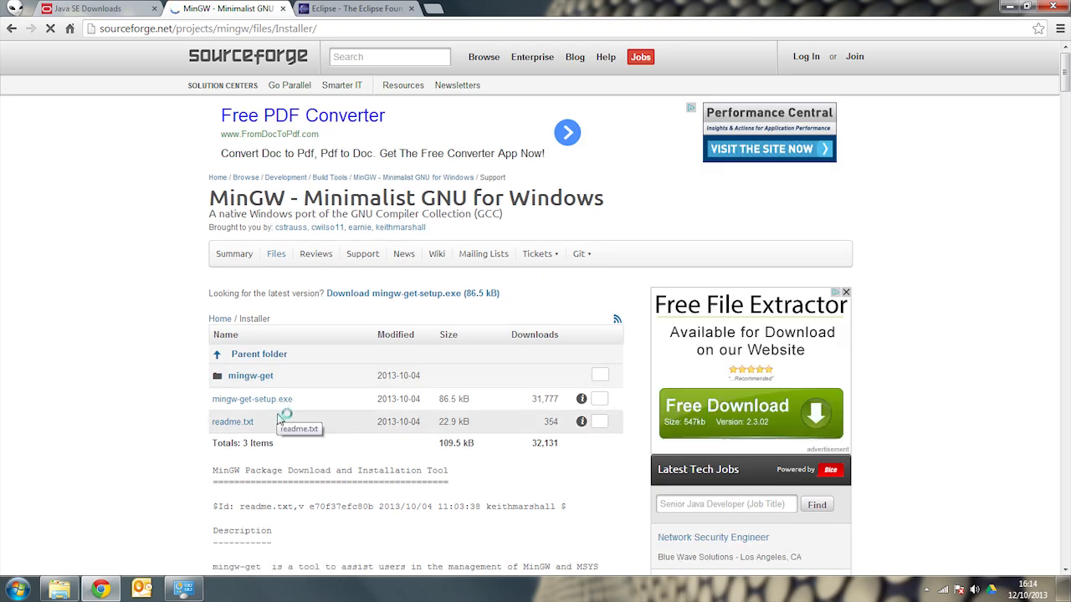
{"action": "left_click", "coordinate": [252, 399]}
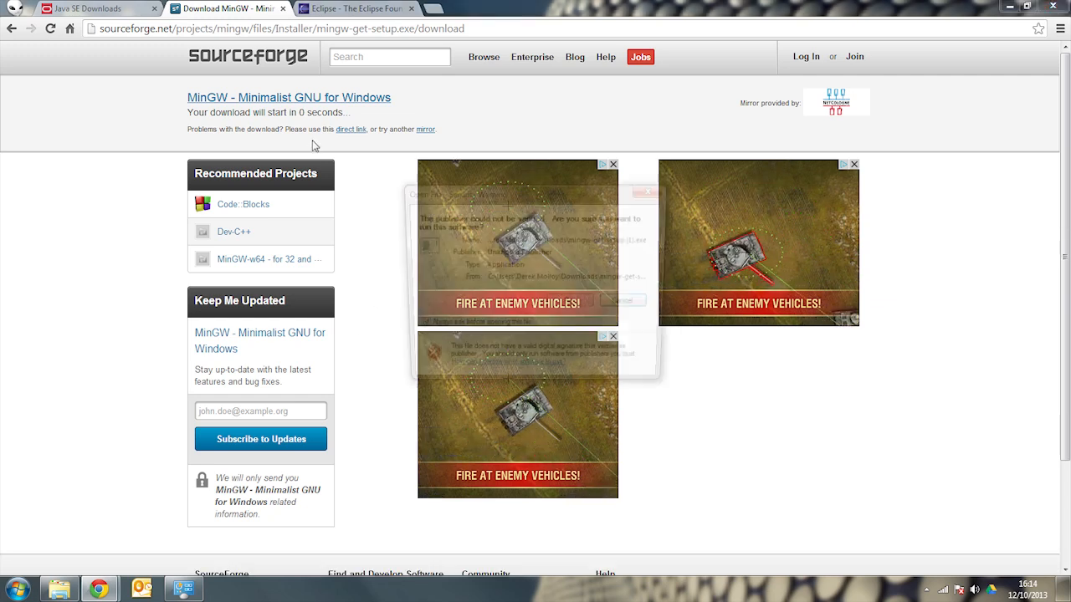
Step: Run the MinGW setup, install mingw-get with defaults in C:\MinGW and continue to the Installation Manager
{"action": "left_click", "coordinate": [284, 8]}
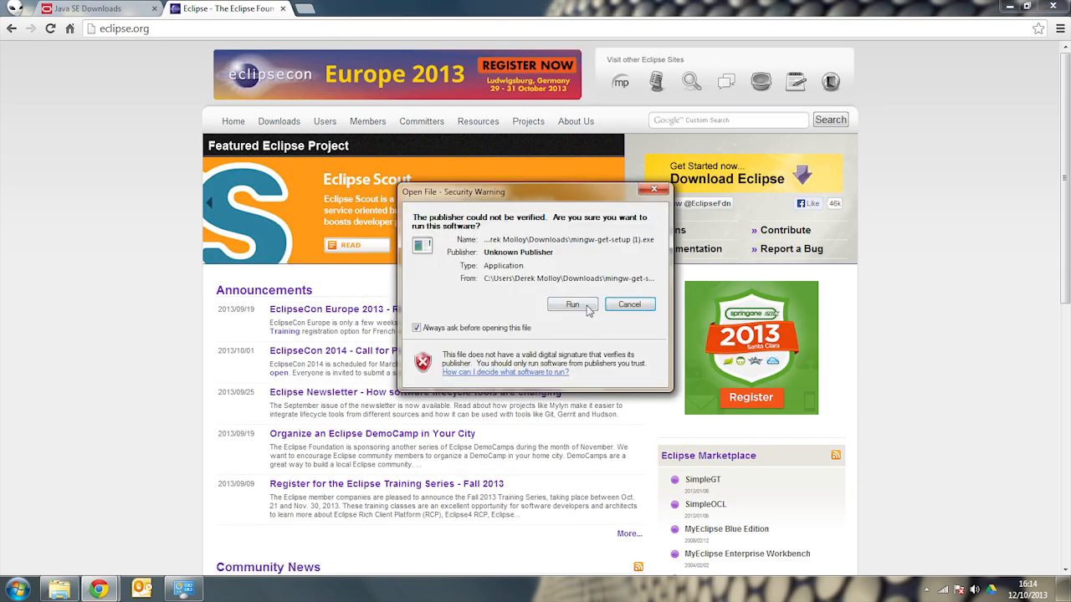
{"action": "left_click", "coordinate": [572, 304]}
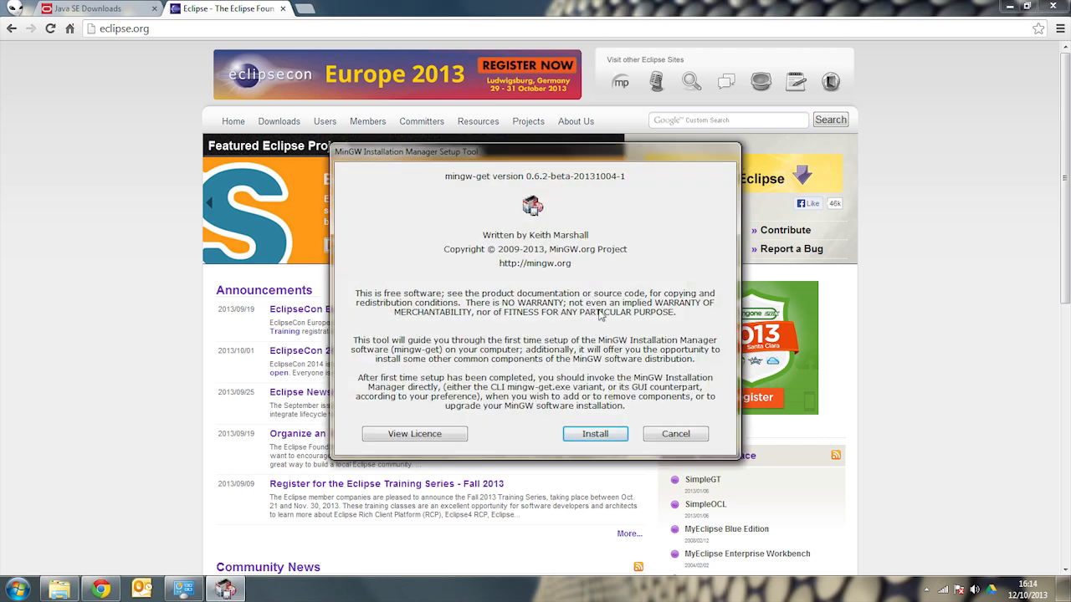
{"action": "left_click", "coordinate": [595, 432]}
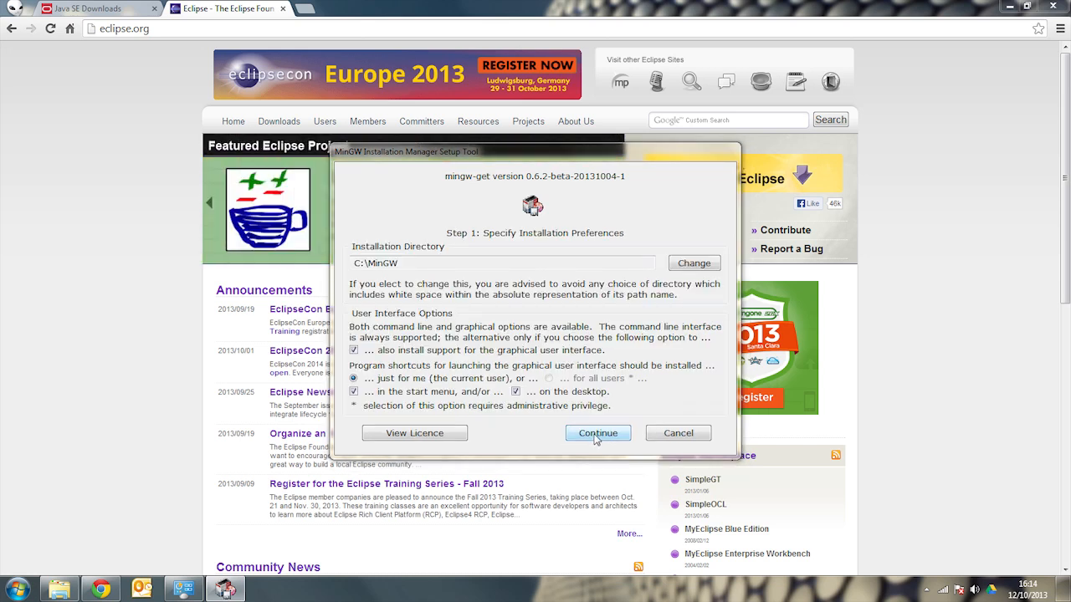
{"action": "left_click", "coordinate": [597, 433]}
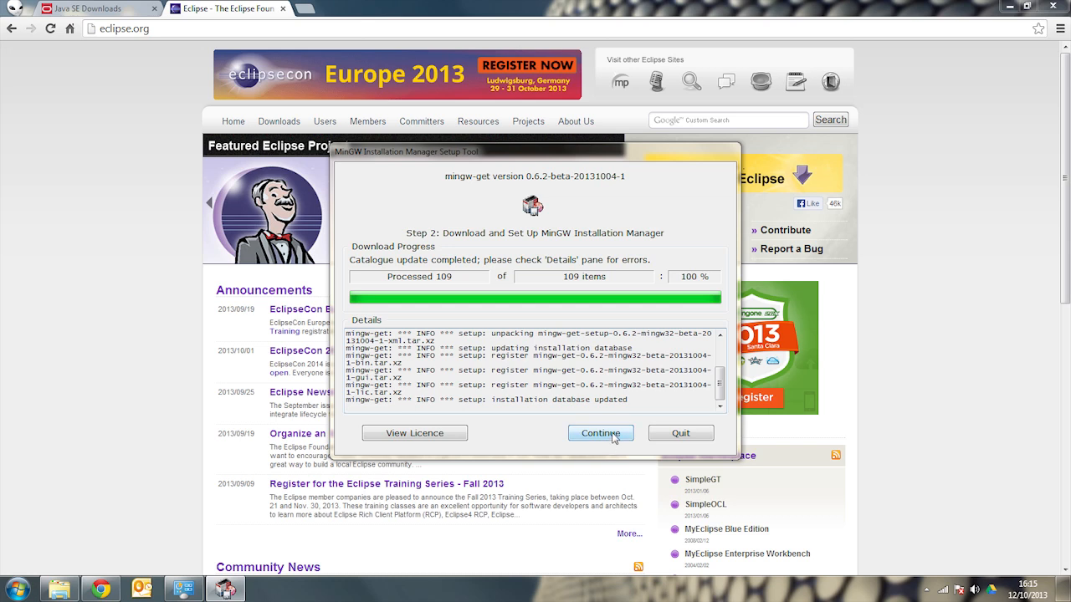
{"action": "left_click", "coordinate": [601, 432]}
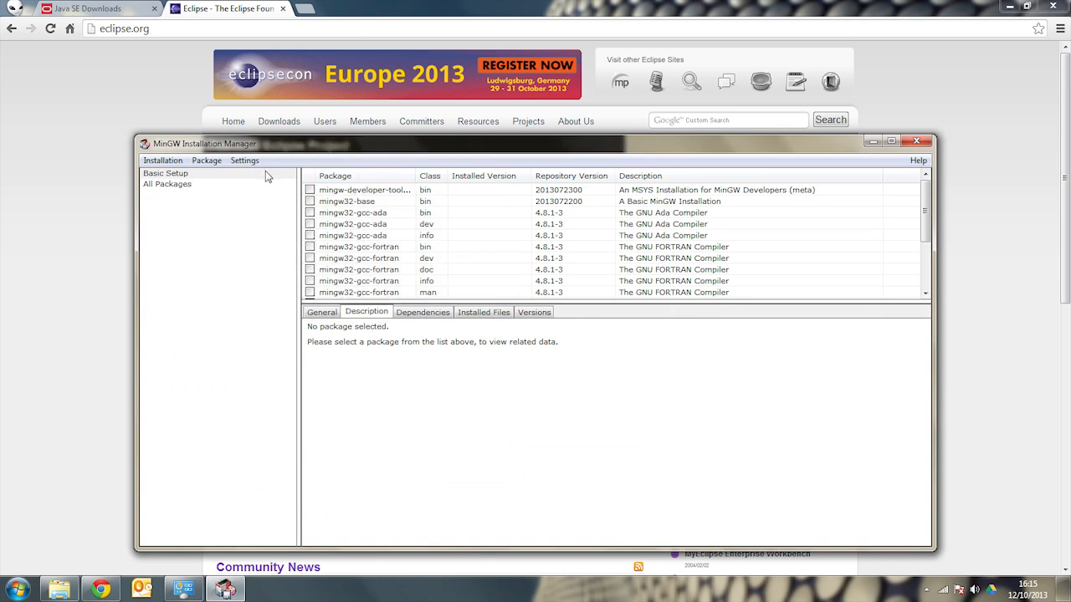
Step: Mark mingw32-base and the four mingw32-gcc-g++ packages (bin, dev, doc, man) for installation
{"action": "left_click", "coordinate": [266, 176]}
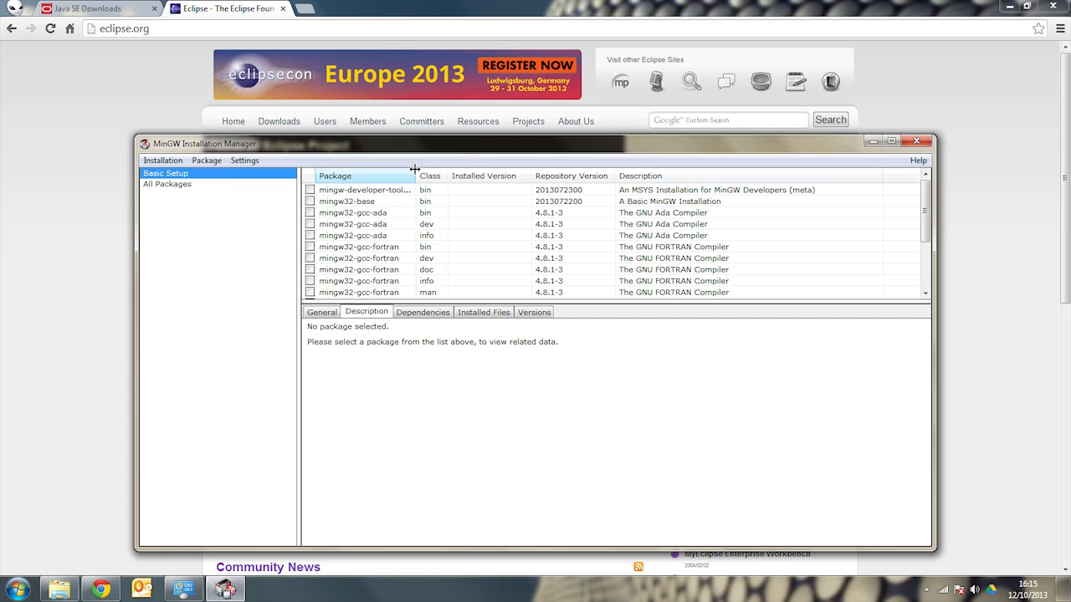
{"action": "left_click_drag", "start_coordinate": [414, 175], "coordinate": [464, 174]}
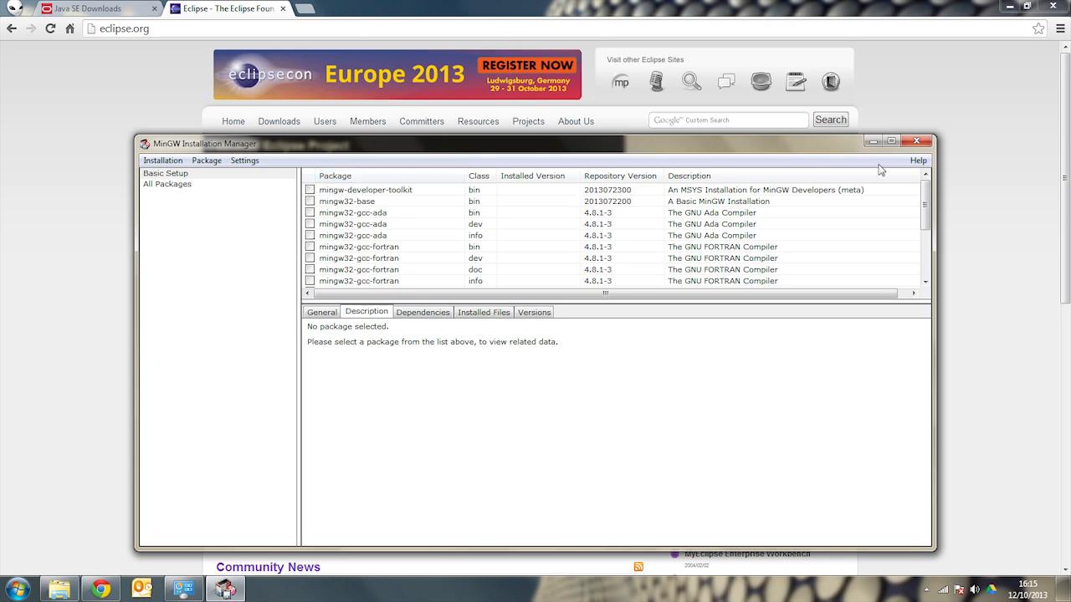
{"action": "left_click_drag", "start_coordinate": [925, 200], "coordinate": [927, 255]}
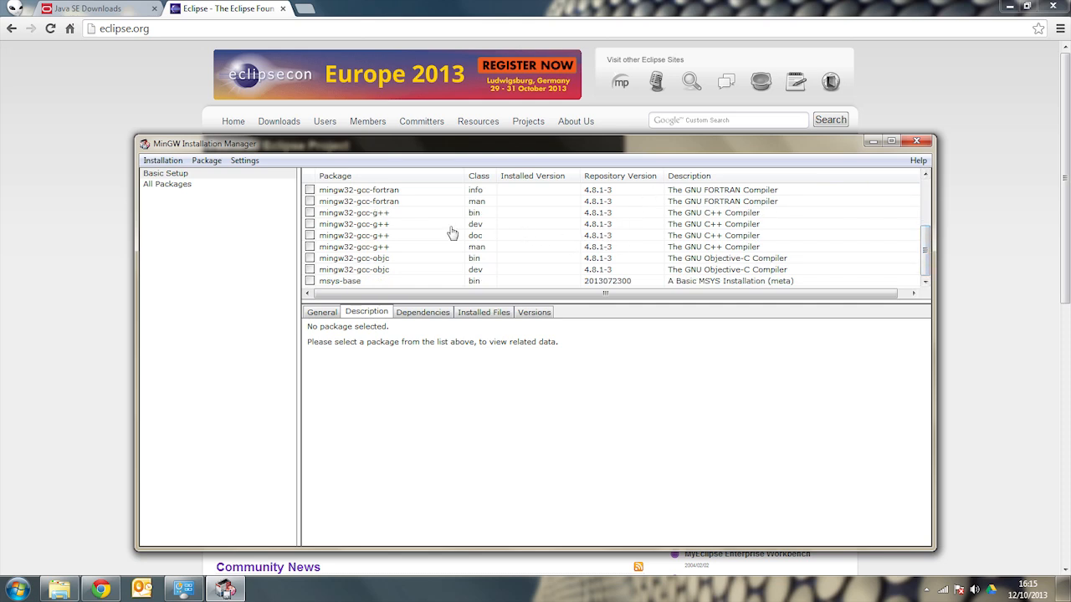
{"action": "left_click", "coordinate": [310, 213]}
{"action": "left_click", "coordinate": [351, 236]}
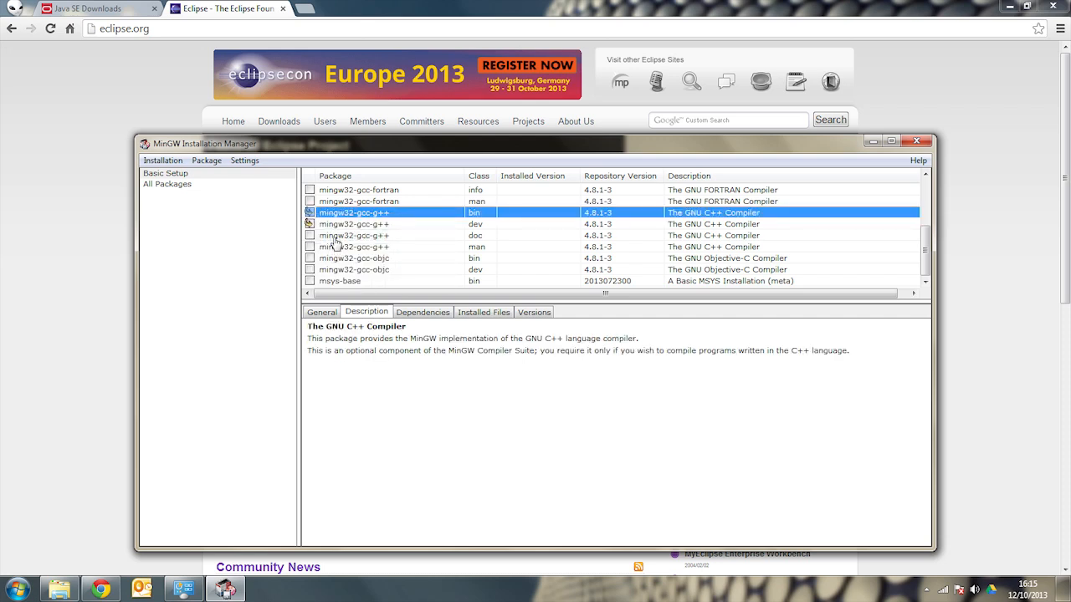
{"action": "left_click", "coordinate": [309, 236]}
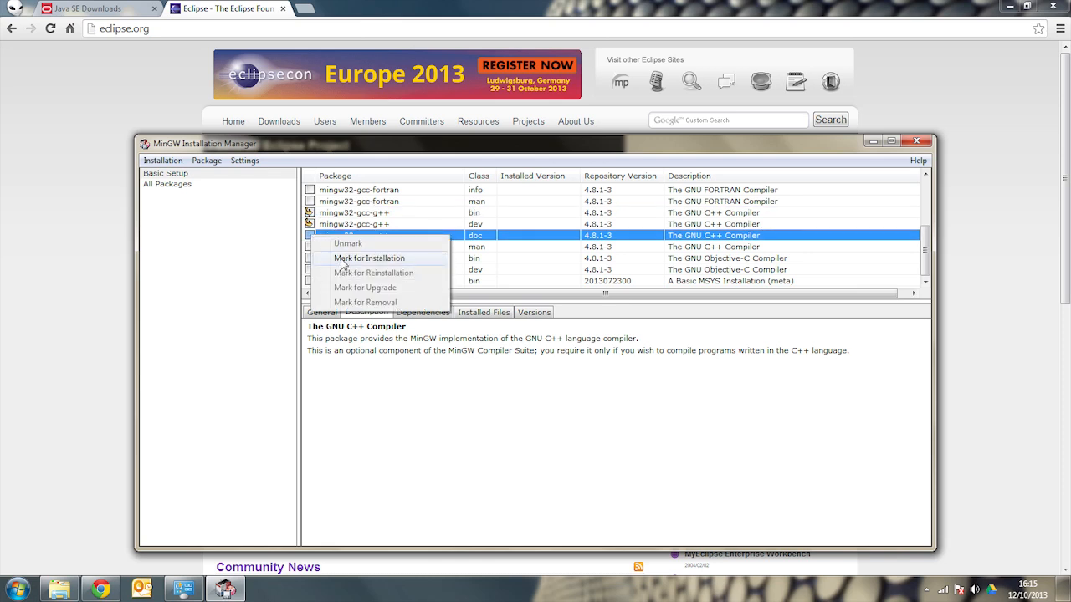
{"action": "left_click", "coordinate": [343, 260]}
{"action": "left_click", "coordinate": [310, 248]}
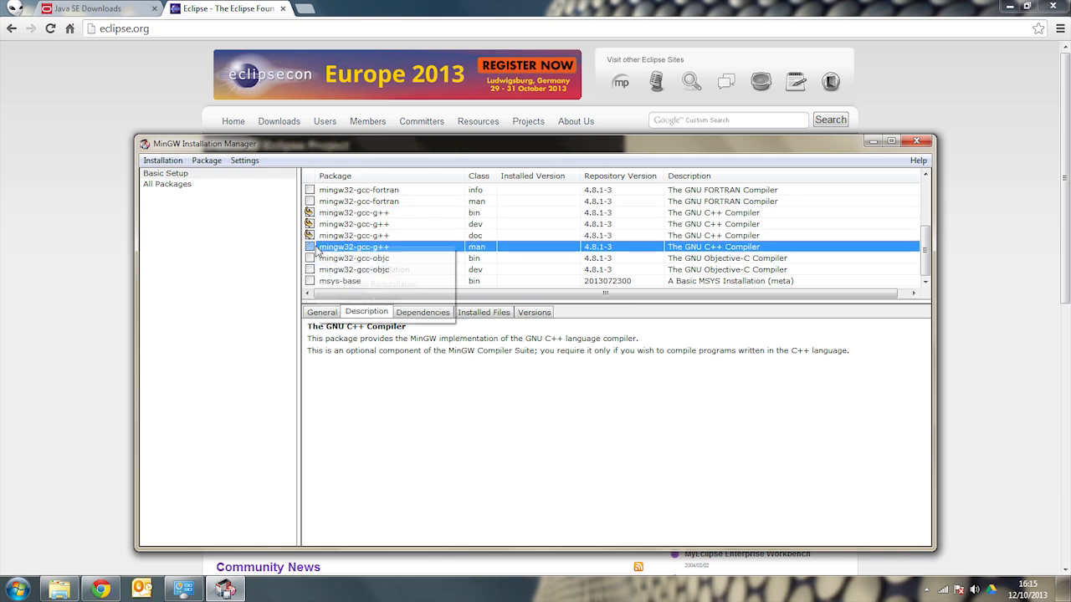
{"action": "left_click", "coordinate": [352, 259]}
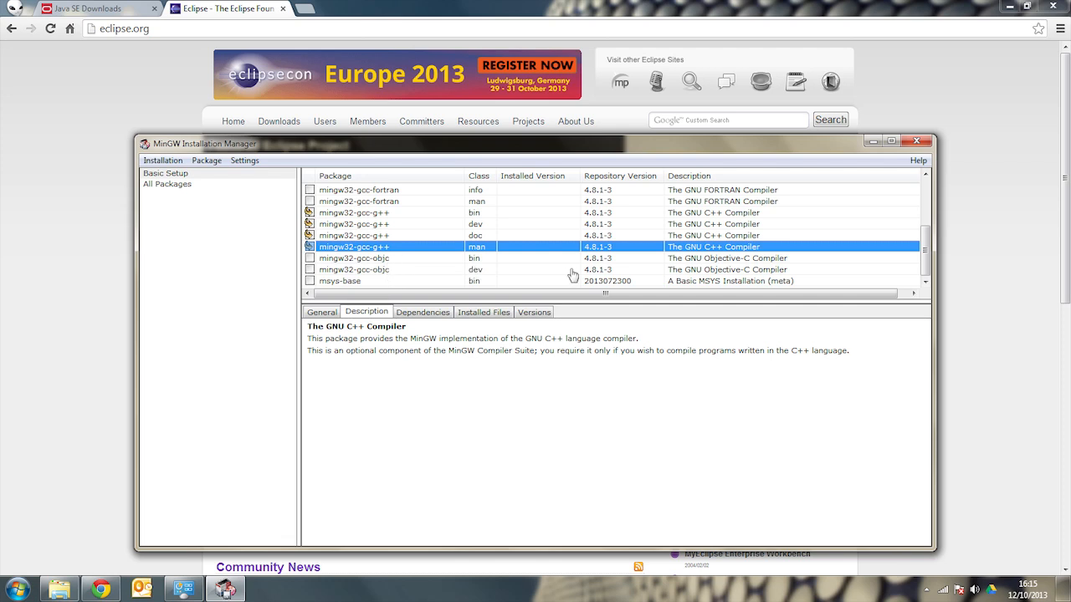
{"action": "left_click_drag", "start_coordinate": [927, 259], "coordinate": [930, 199]}
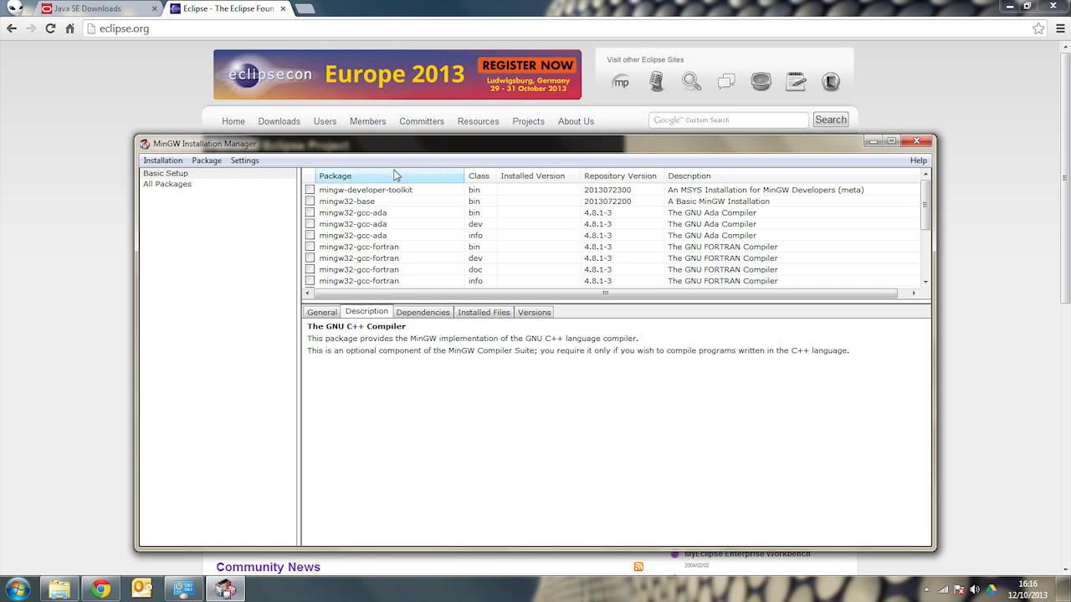
{"action": "left_click", "coordinate": [310, 202]}
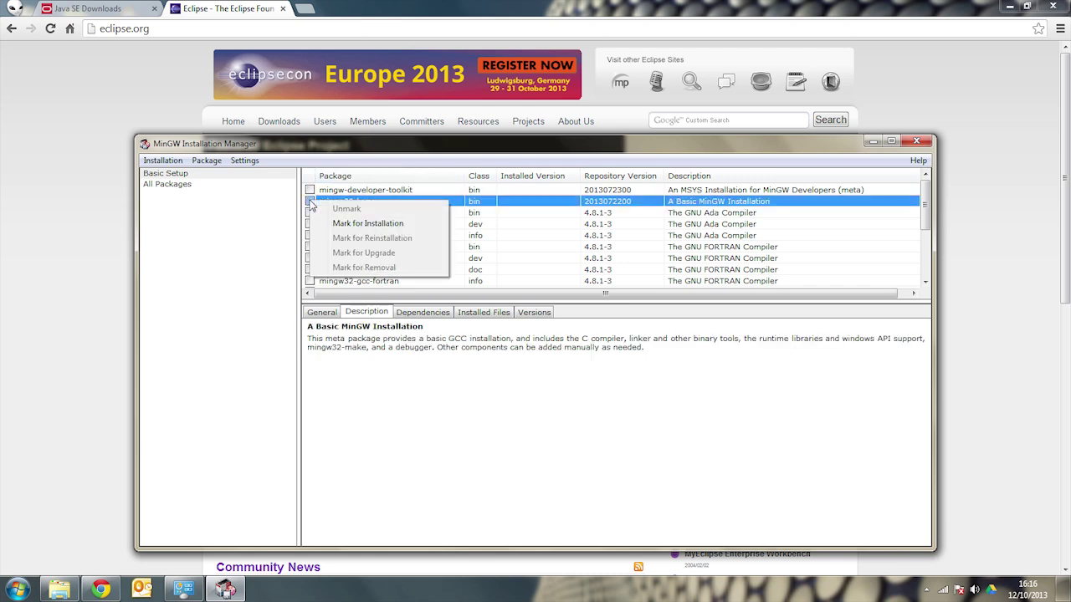
{"action": "left_click", "coordinate": [371, 220]}
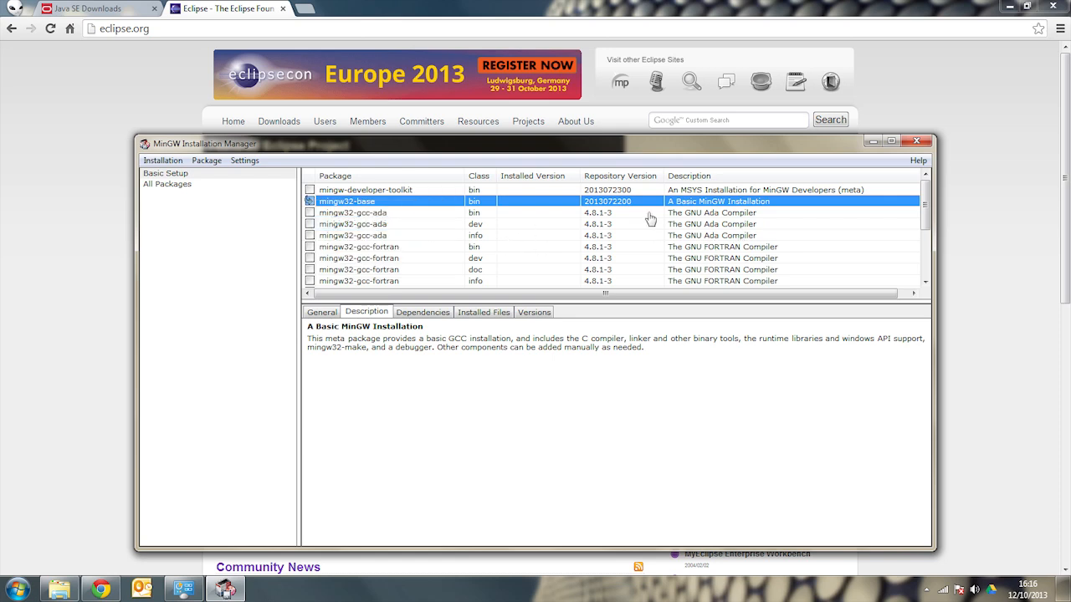
{"action": "mouse_move", "coordinate": [925, 205]}
{"action": "left_mouse_down"}
{"action": "mouse_move", "coordinate": [930, 244]}
{"action": "mouse_move", "coordinate": [924, 201]}
{"action": "left_mouse_up"}
{"action": "left_click_drag", "start_coordinate": [925, 200], "coordinate": [925, 251]}
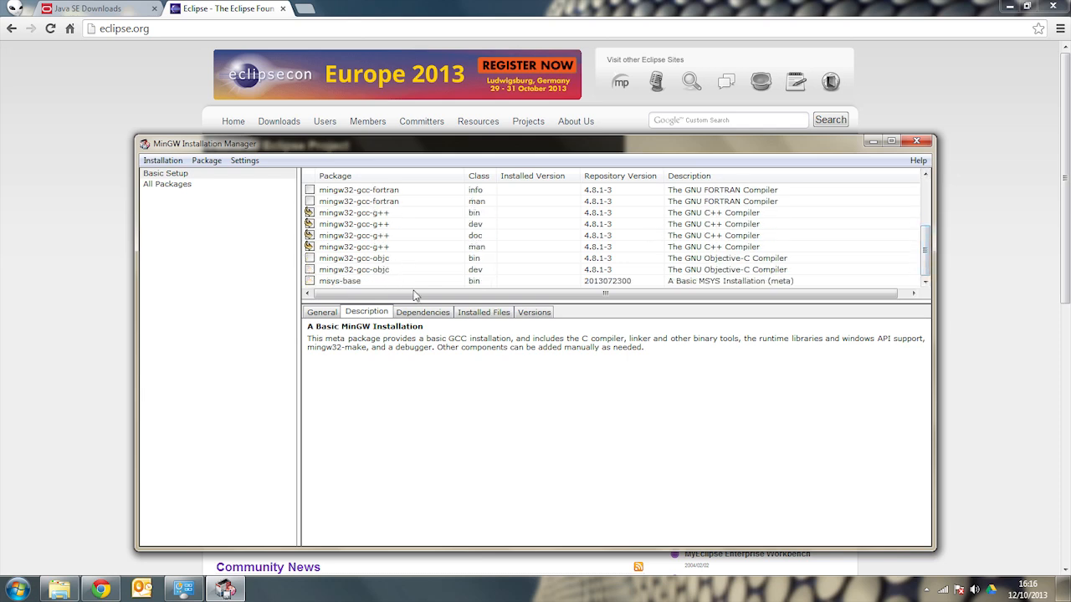
Step: Apply the scheduled package changes via Installation > Apply Changes
{"action": "left_click", "coordinate": [162, 159]}
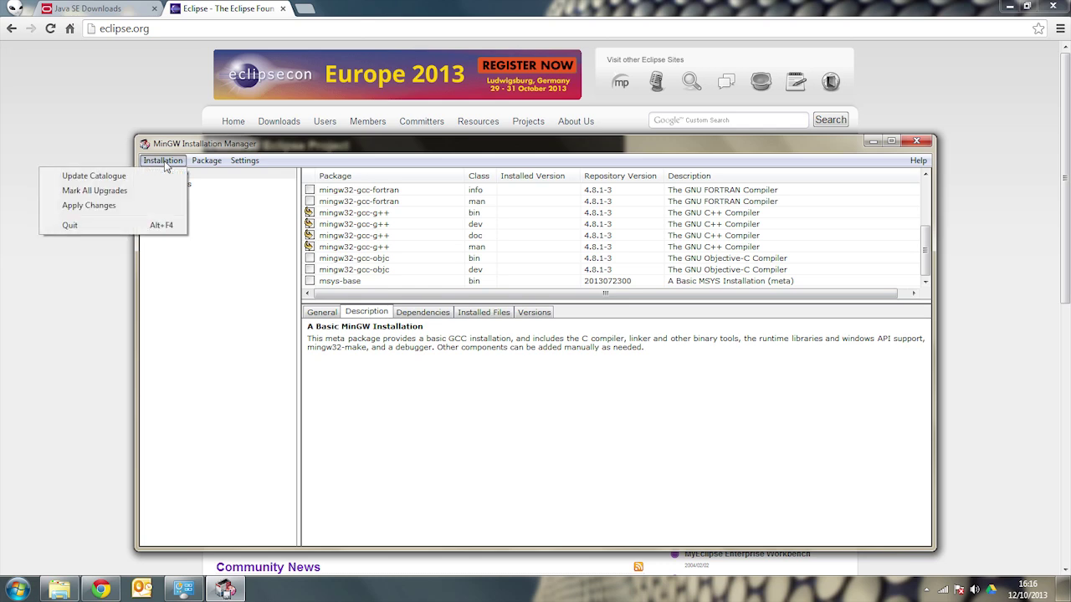
{"action": "left_click", "coordinate": [160, 205]}
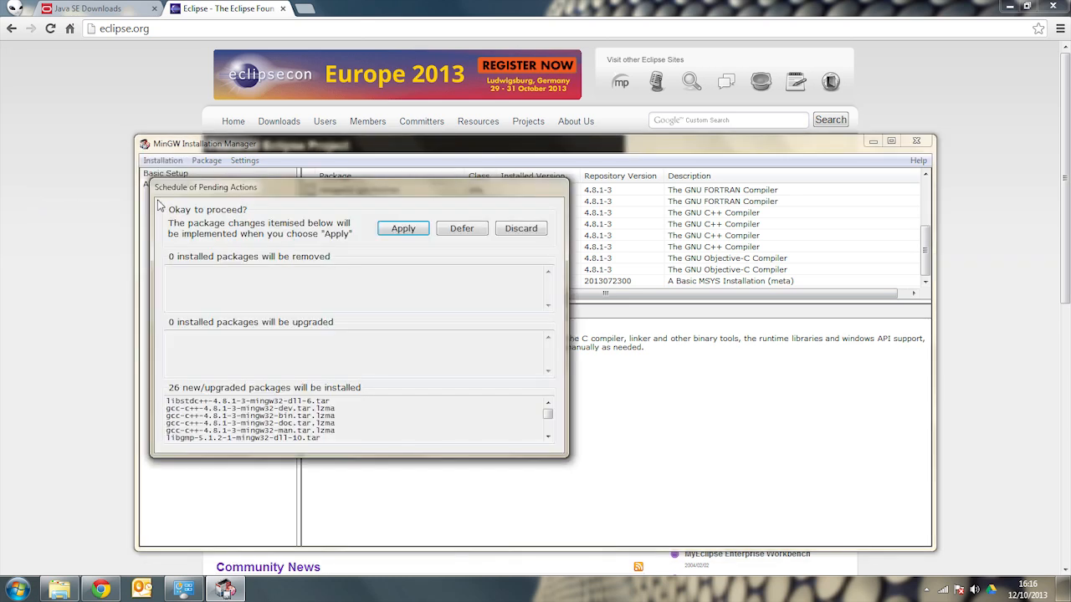
{"action": "left_click", "coordinate": [402, 229]}
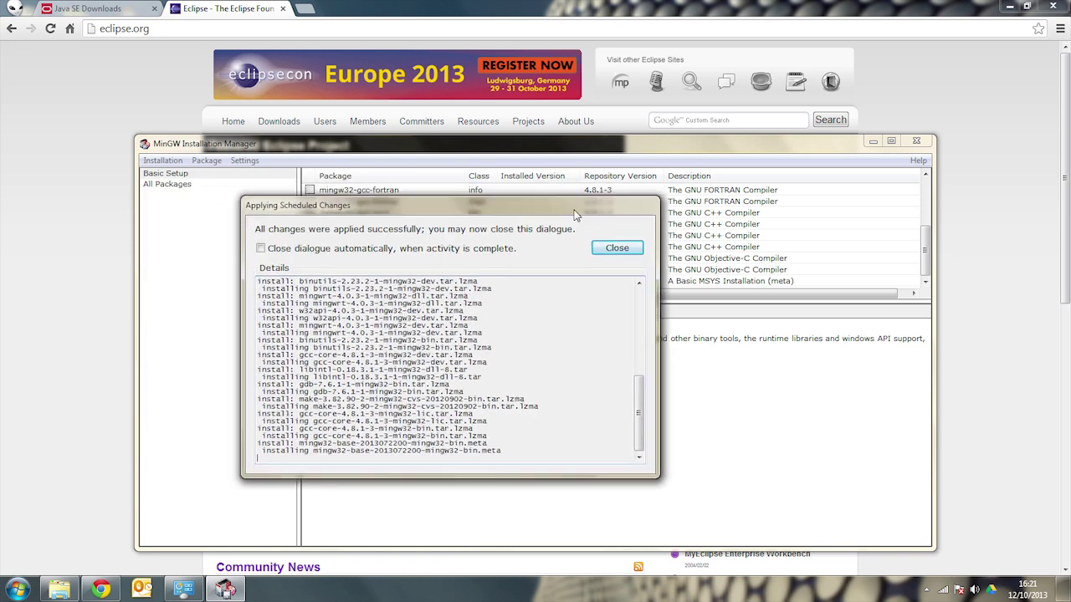
Step: Dismiss the MinGW installation completion report
{"action": "left_click_drag", "start_coordinate": [485, 199], "coordinate": [664, 204]}
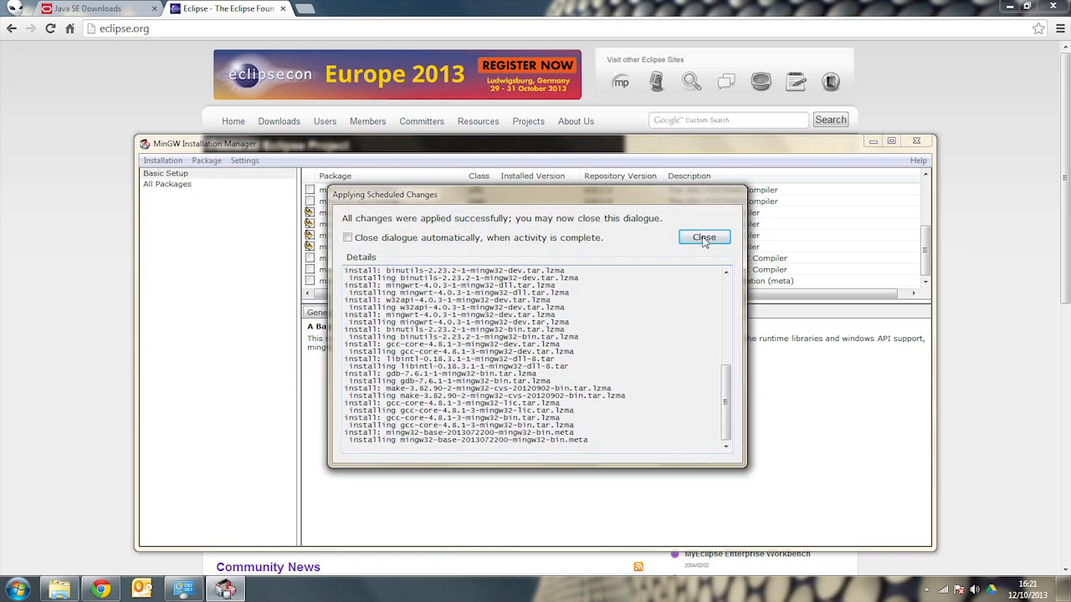
{"action": "left_click", "coordinate": [703, 237]}
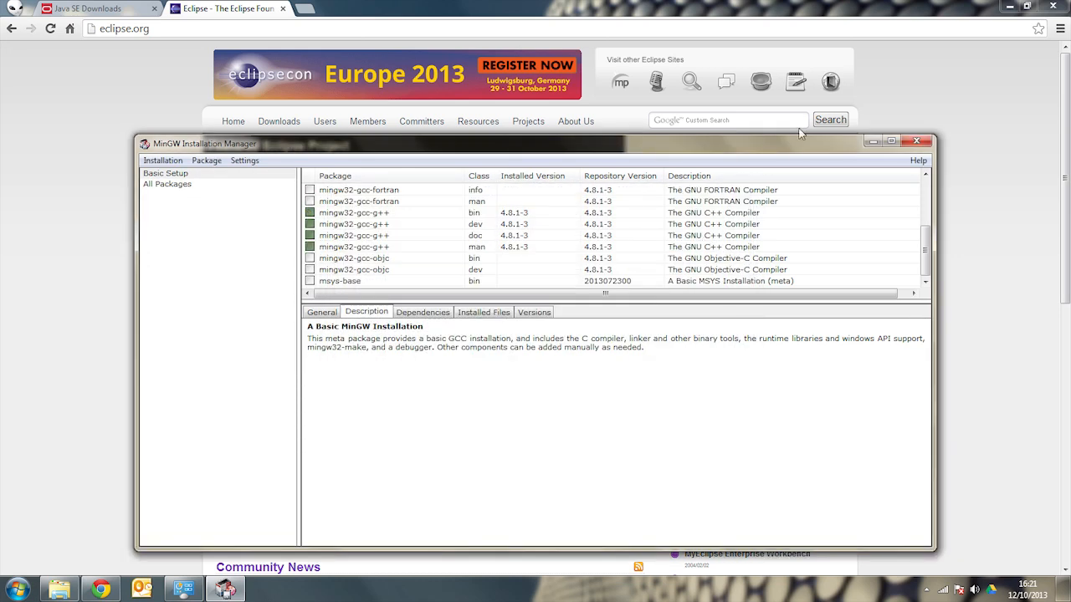
{"action": "left_click", "coordinate": [920, 140]}
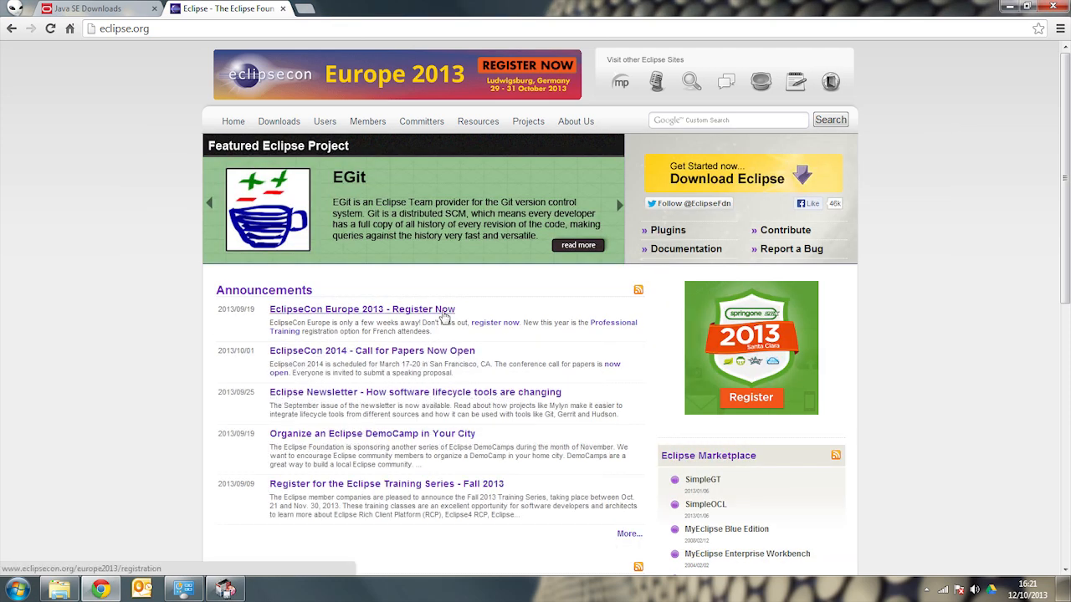
{"action": "left_click", "coordinate": [59, 589]}
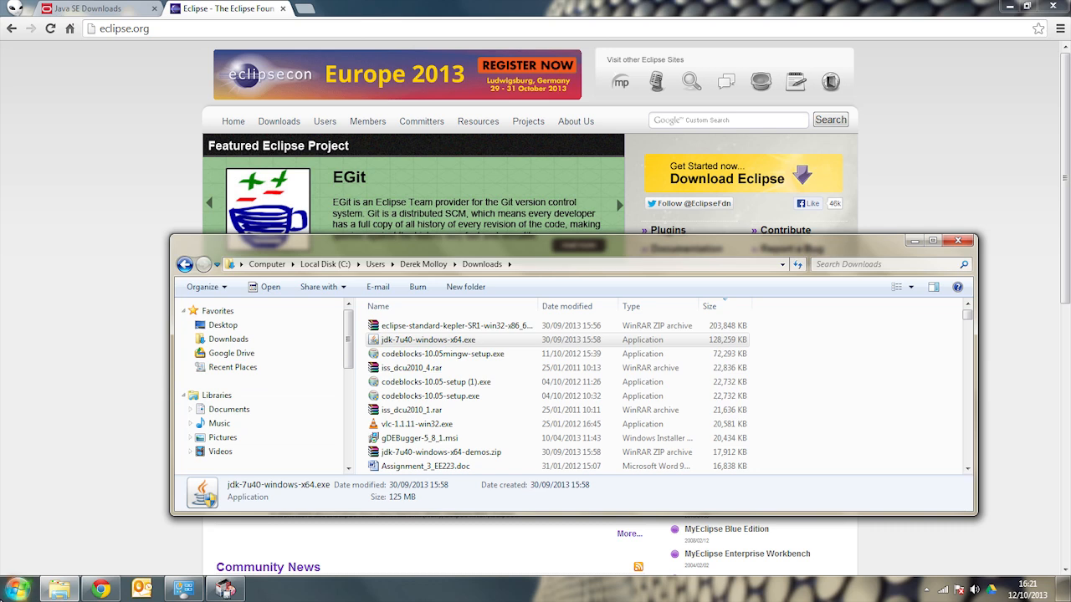
{"action": "left_click", "coordinate": [17, 588]}
{"action": "left_click", "coordinate": [259, 230]}
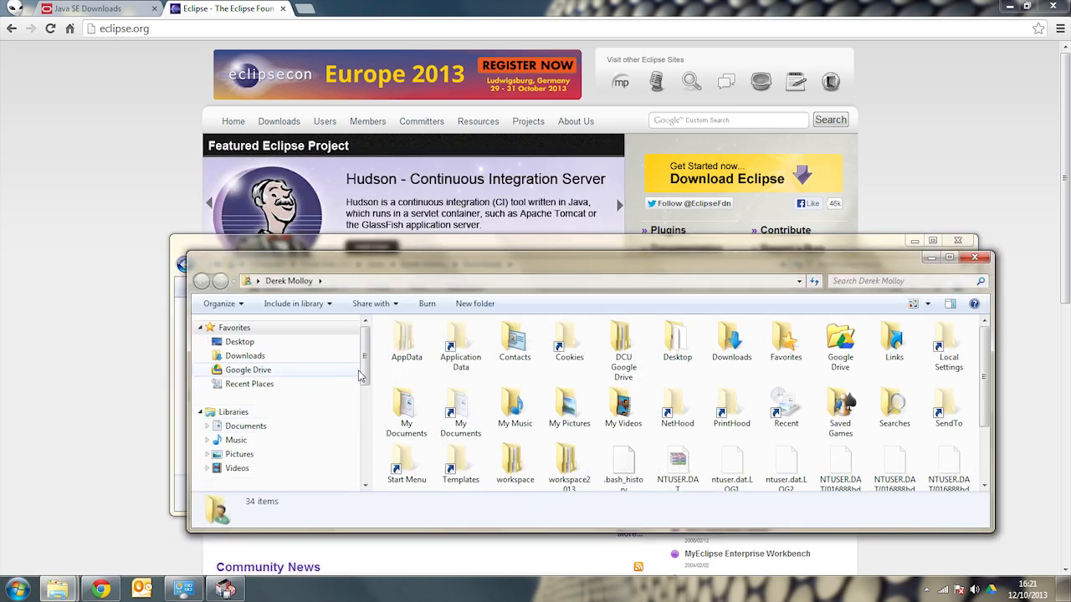
{"action": "left_click_drag", "start_coordinate": [366, 368], "coordinate": [367, 437]}
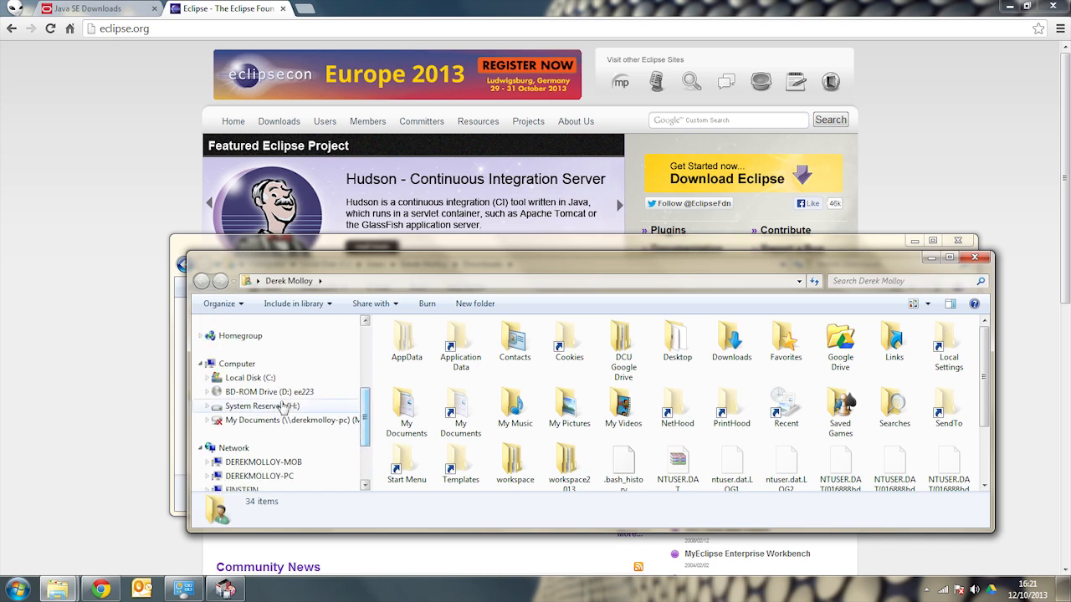
{"action": "left_click", "coordinate": [248, 377]}
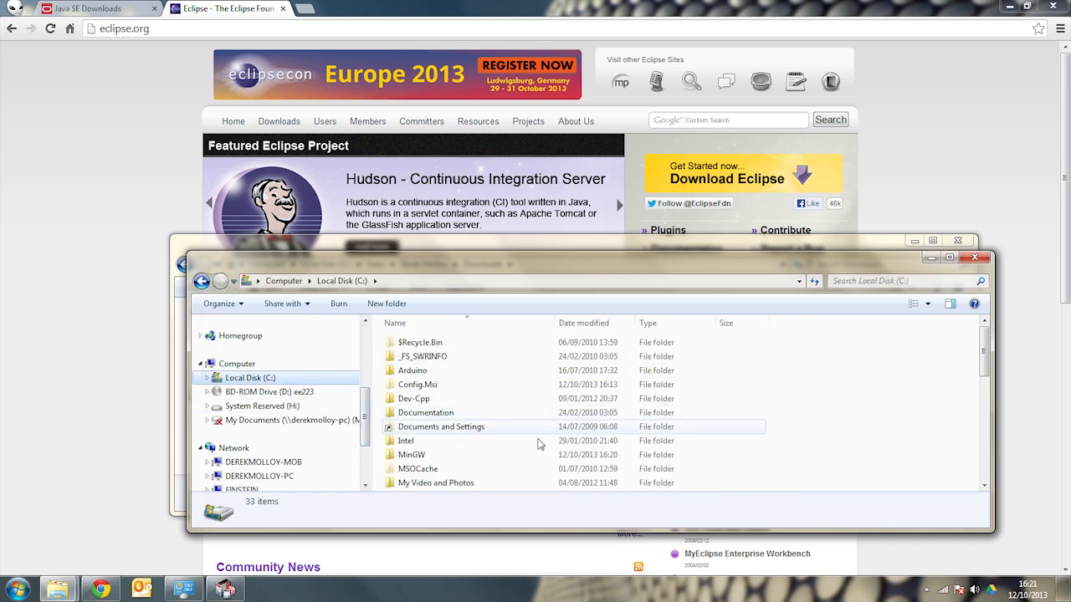
{"action": "double_click", "coordinate": [493, 454]}
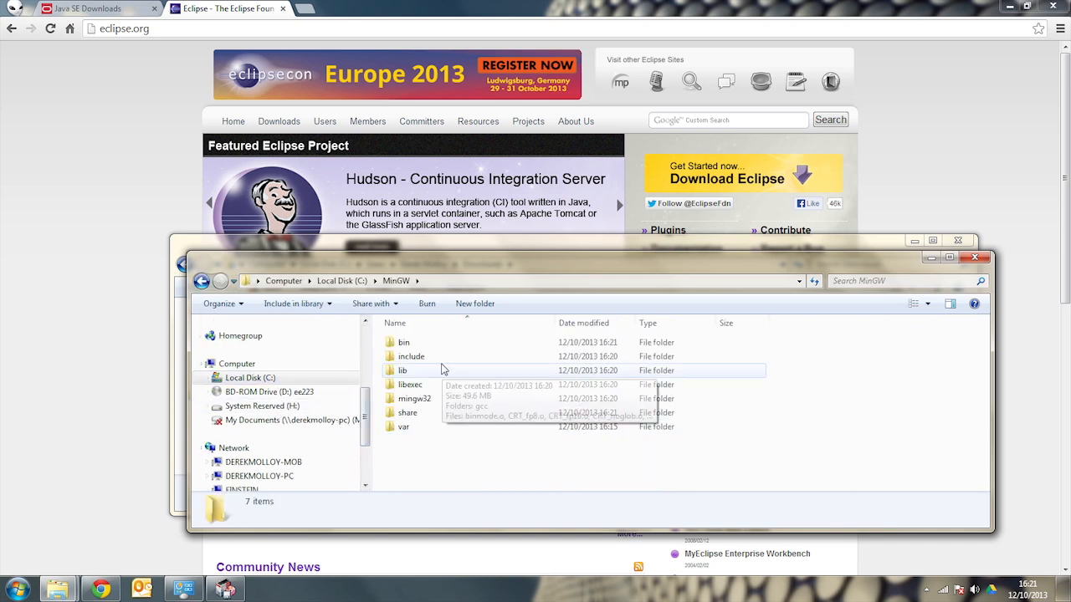
{"action": "left_click", "coordinate": [446, 343]}
{"action": "double_click", "coordinate": [445, 343]}
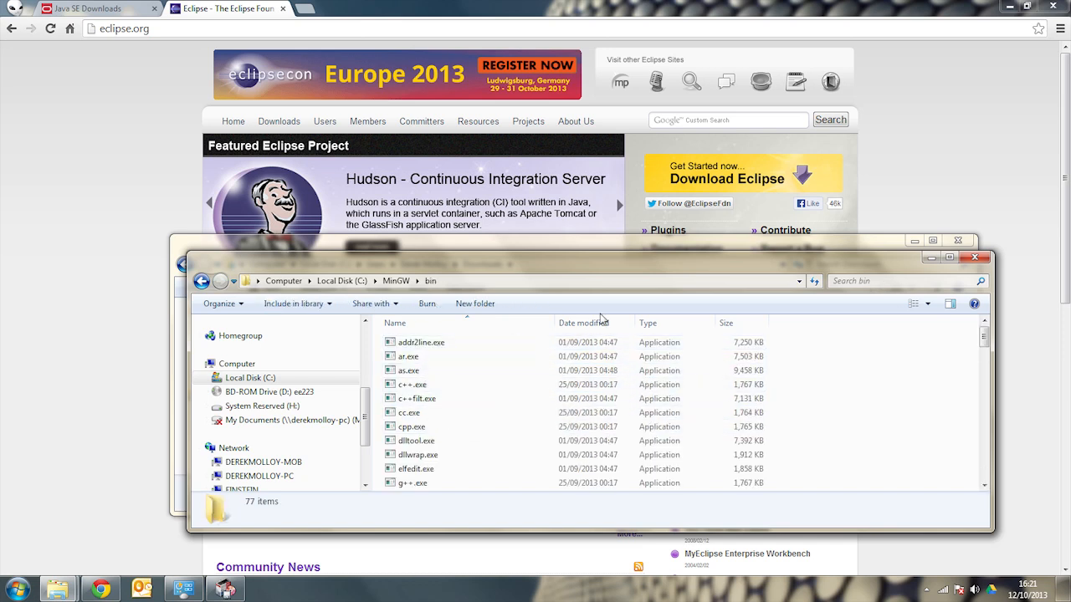
{"action": "left_click", "coordinate": [975, 257]}
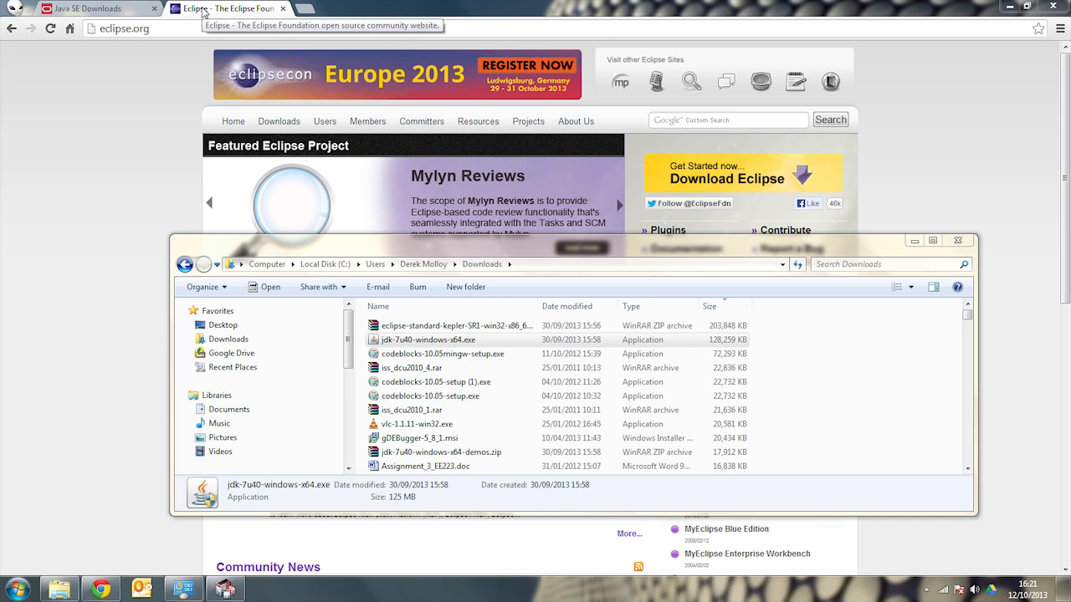
{"action": "left_click", "coordinate": [203, 11]}
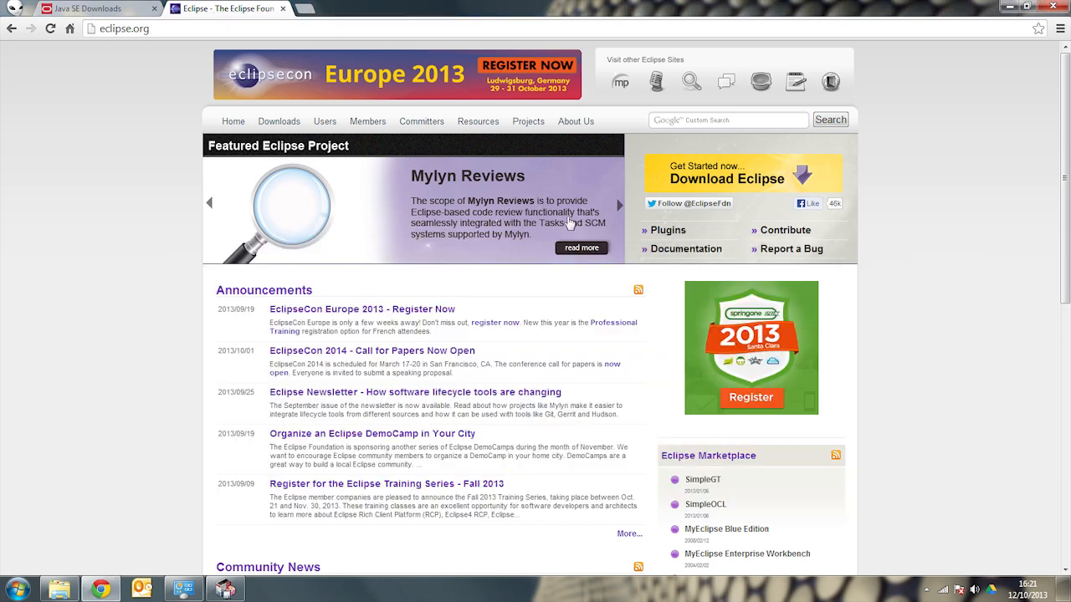
Step: Download Eclipse Standard 4.3.1 for Windows 64-bit and reopen the Downloads folder
{"action": "left_click", "coordinate": [763, 178]}
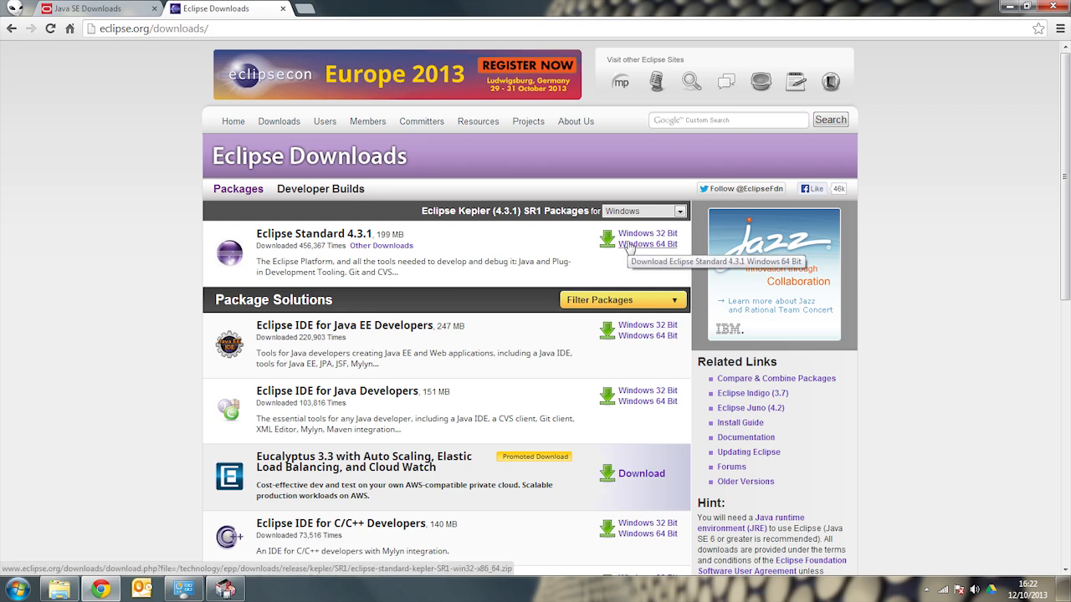
{"action": "left_click", "coordinate": [629, 245]}
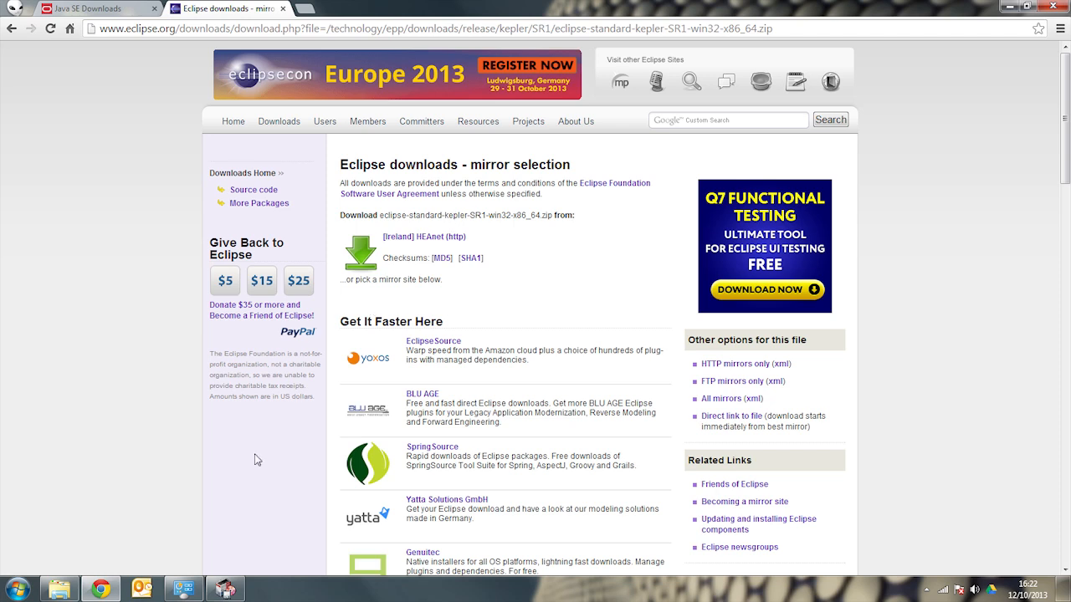
{"action": "left_click", "coordinate": [60, 588]}
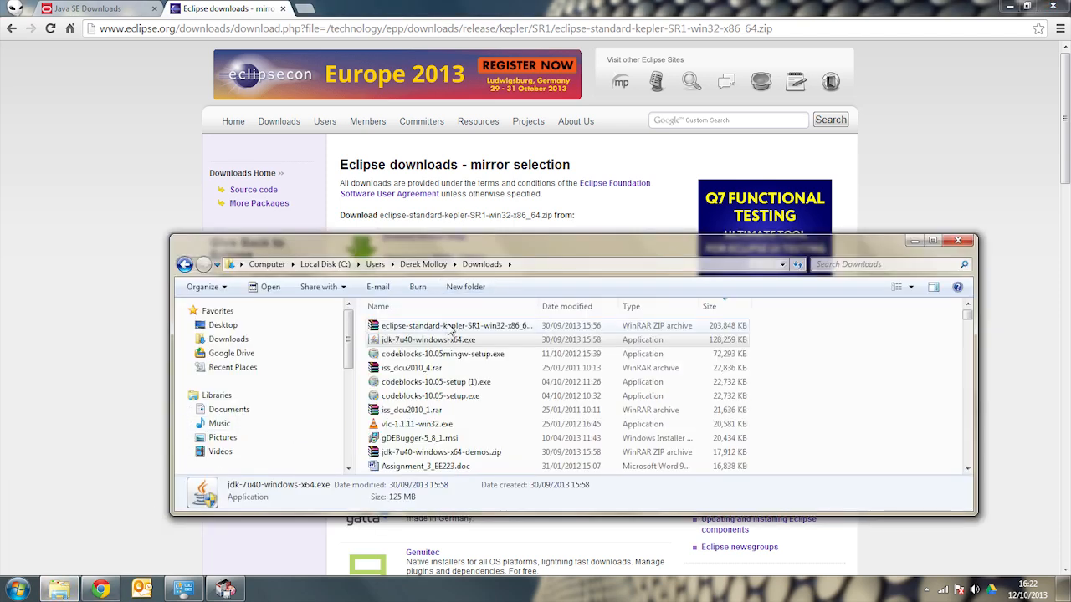
Step: Open the eclipse-standard-kepler zip in WinRAR, dismiss the license nag and close the Eclipse tab
{"action": "left_click", "coordinate": [449, 328]}
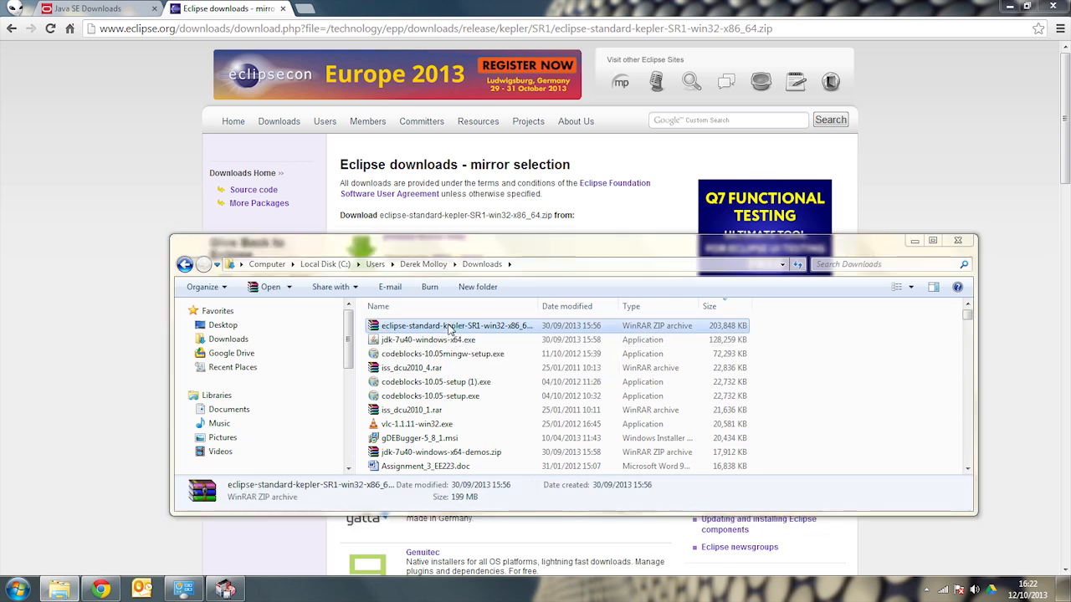
{"action": "double_click", "coordinate": [449, 328]}
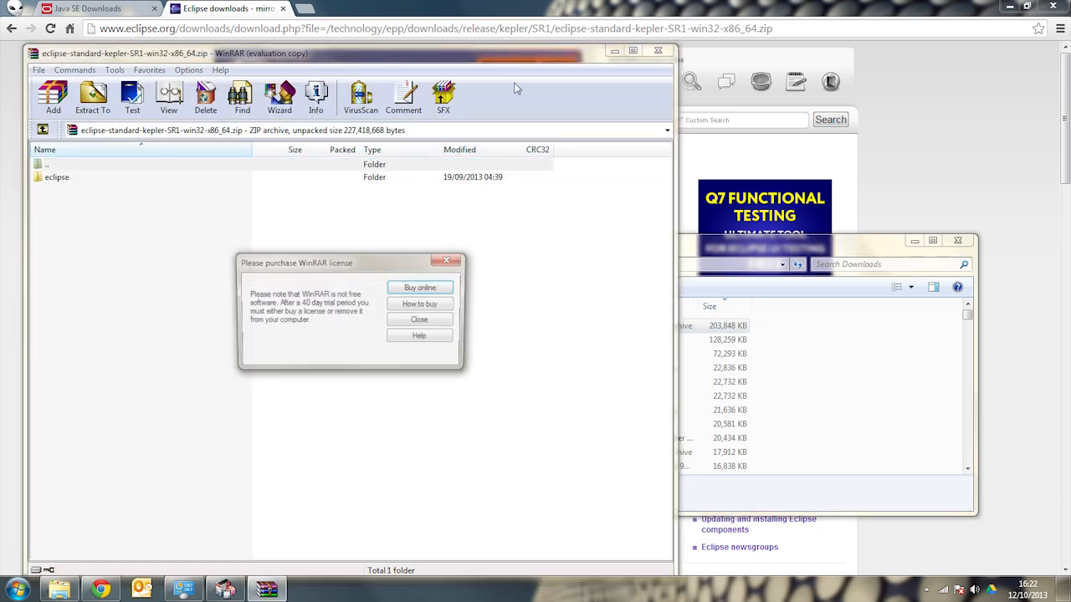
{"action": "left_click", "coordinate": [427, 321]}
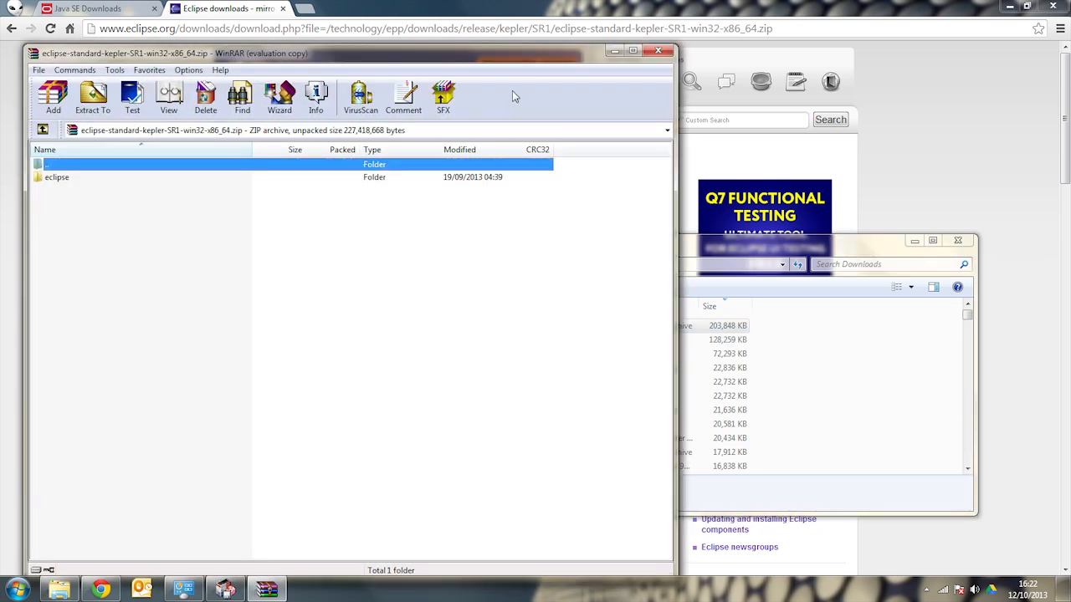
{"action": "mouse_move", "coordinate": [531, 52]}
{"action": "left_mouse_down"}
{"action": "mouse_move", "coordinate": [505, 230]}
{"action": "mouse_move", "coordinate": [506, 177]}
{"action": "left_mouse_up"}
{"action": "key", "text": "ctrl+a"}
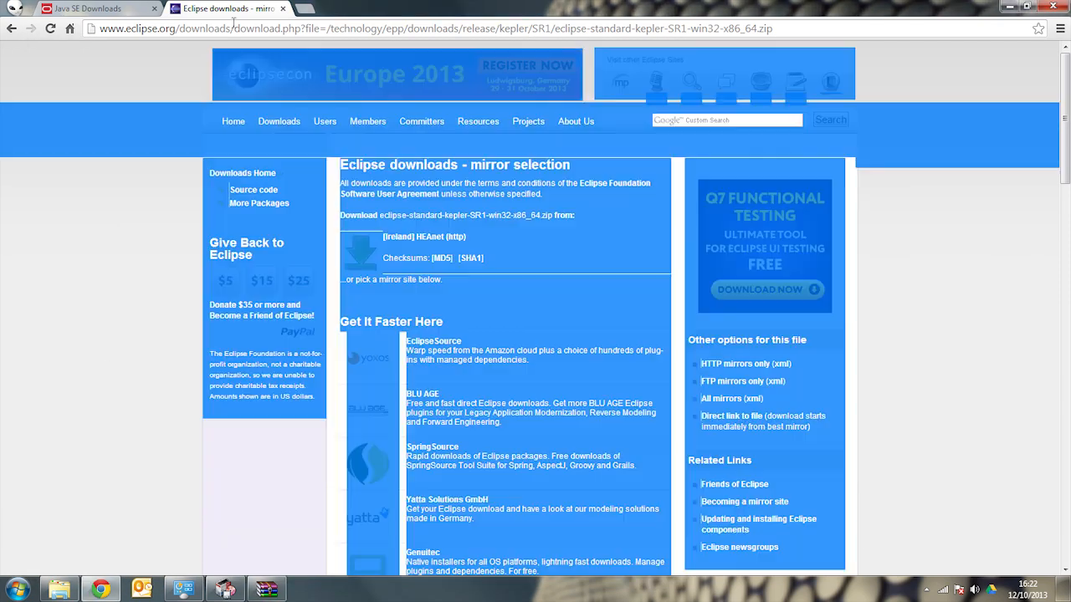
{"action": "left_click", "coordinate": [282, 9]}
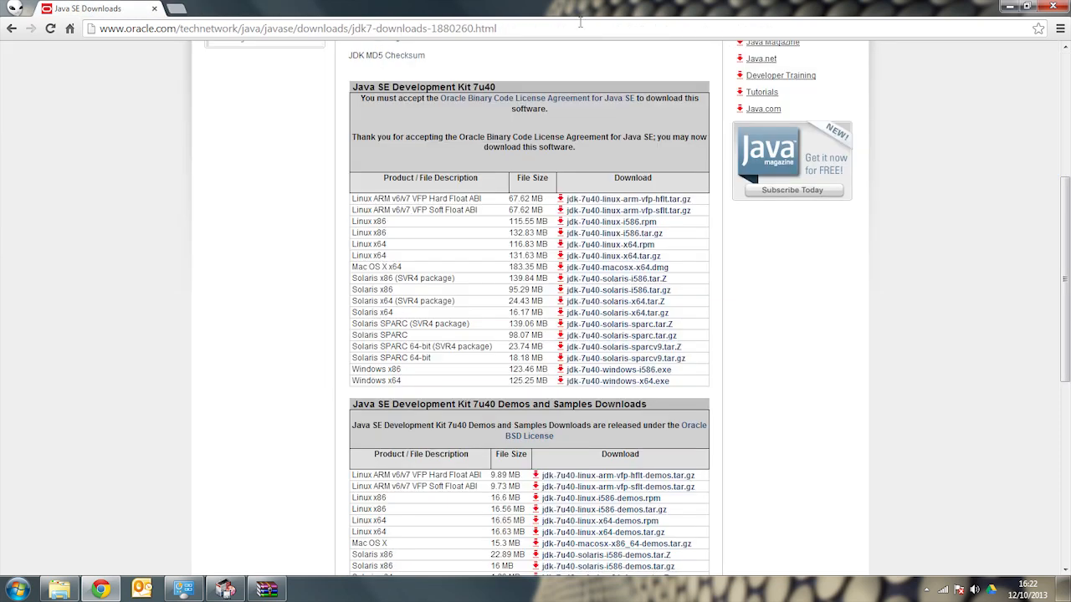
Step: Hide Chrome, select the eclipse folder in the archive and start Extract To
{"action": "left_click", "coordinate": [1008, 6]}
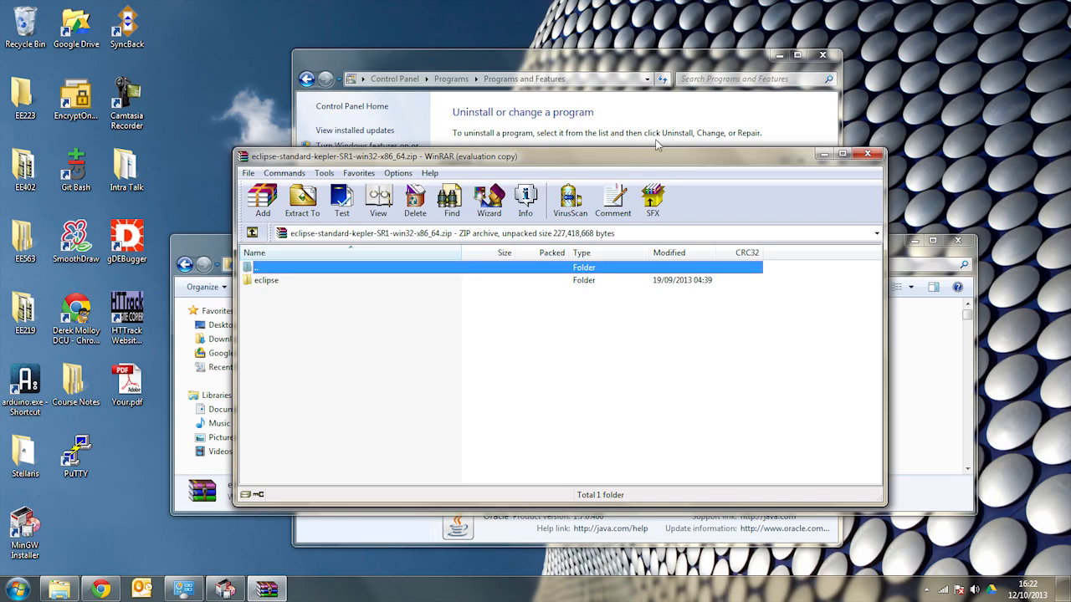
{"action": "left_click", "coordinate": [823, 56]}
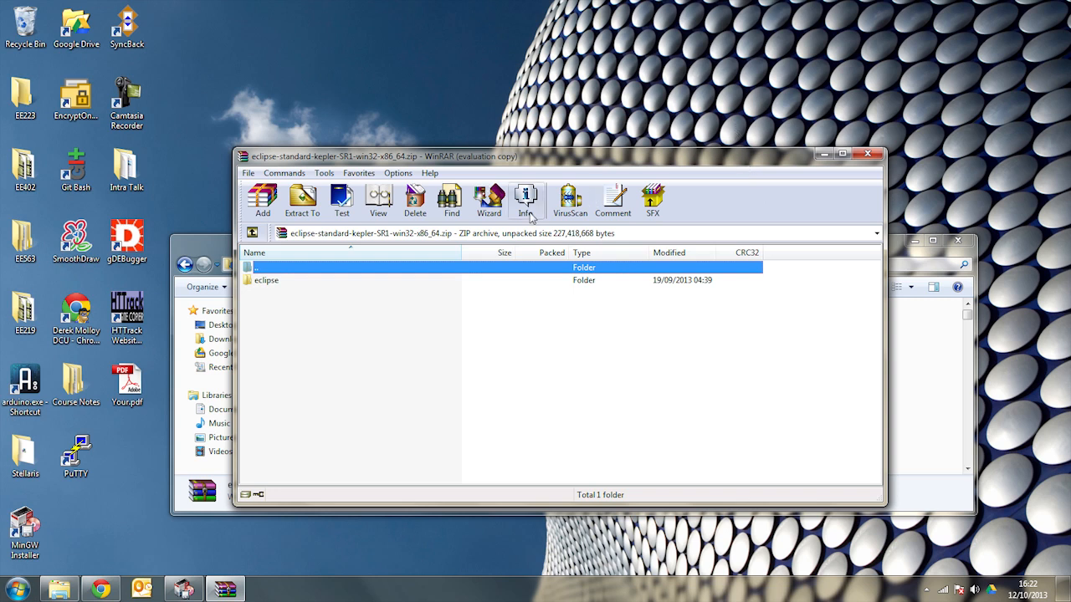
{"action": "left_click", "coordinate": [370, 285]}
{"action": "left_click", "coordinate": [303, 205]}
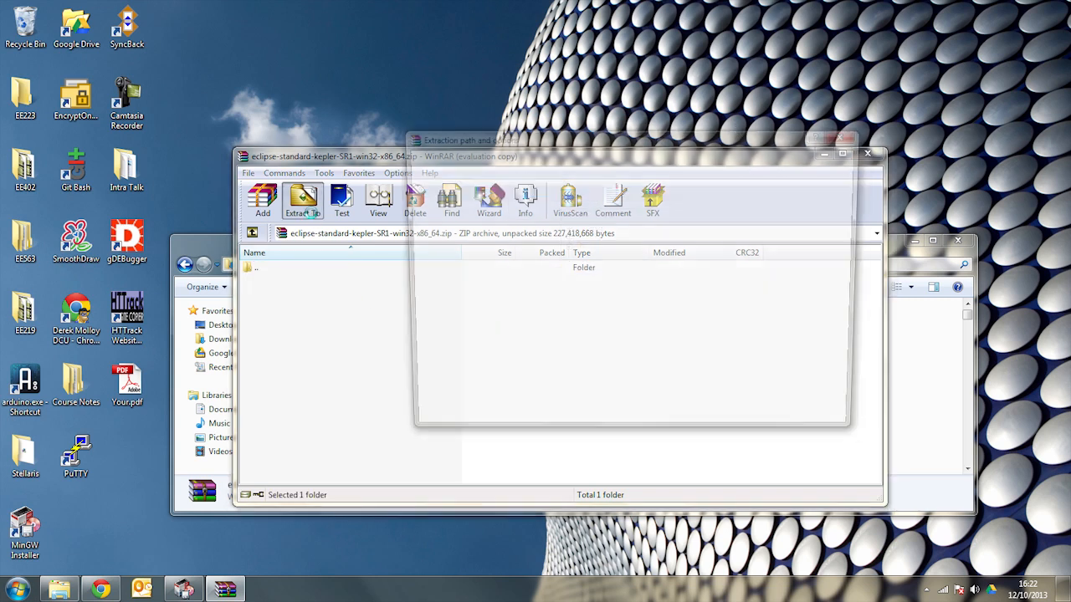
Step: Extract the eclipse folder to C:\ as the destination
{"action": "left_click", "coordinate": [616, 269]}
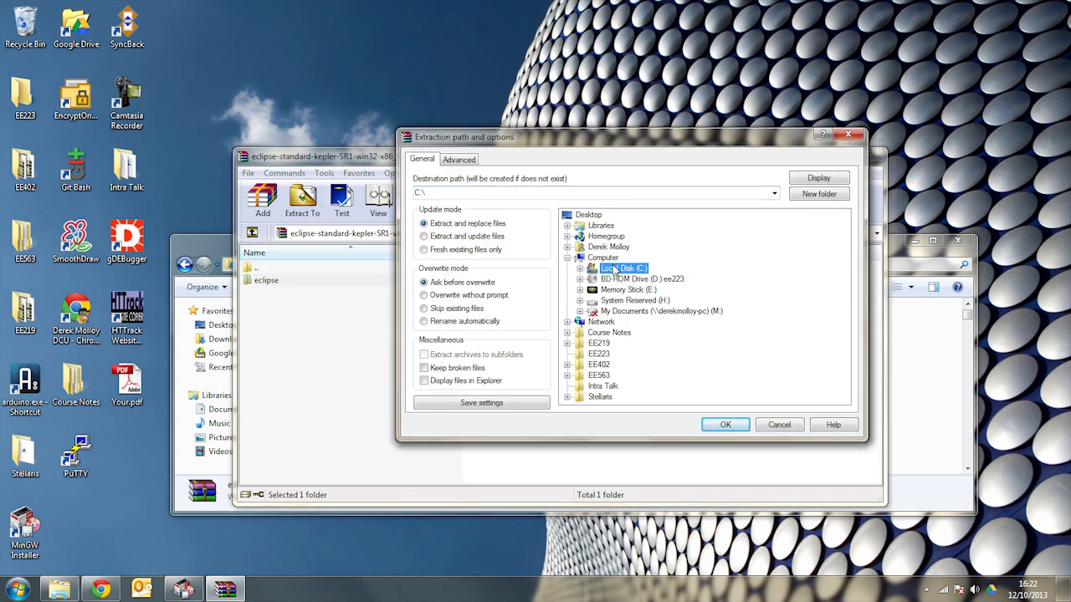
{"action": "left_click", "coordinate": [580, 195]}
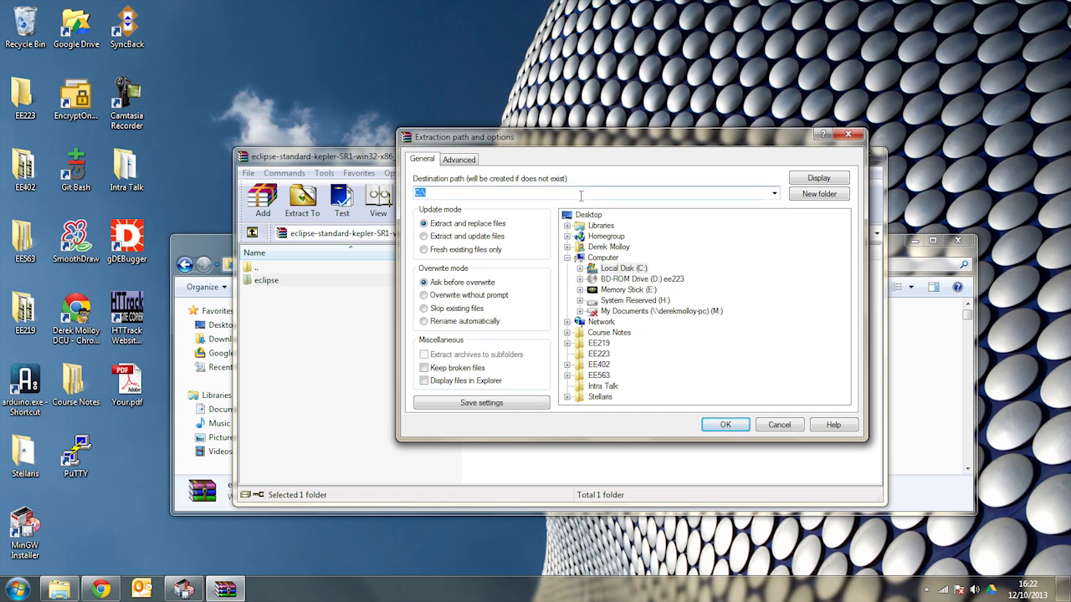
{"action": "left_click", "coordinate": [726, 425]}
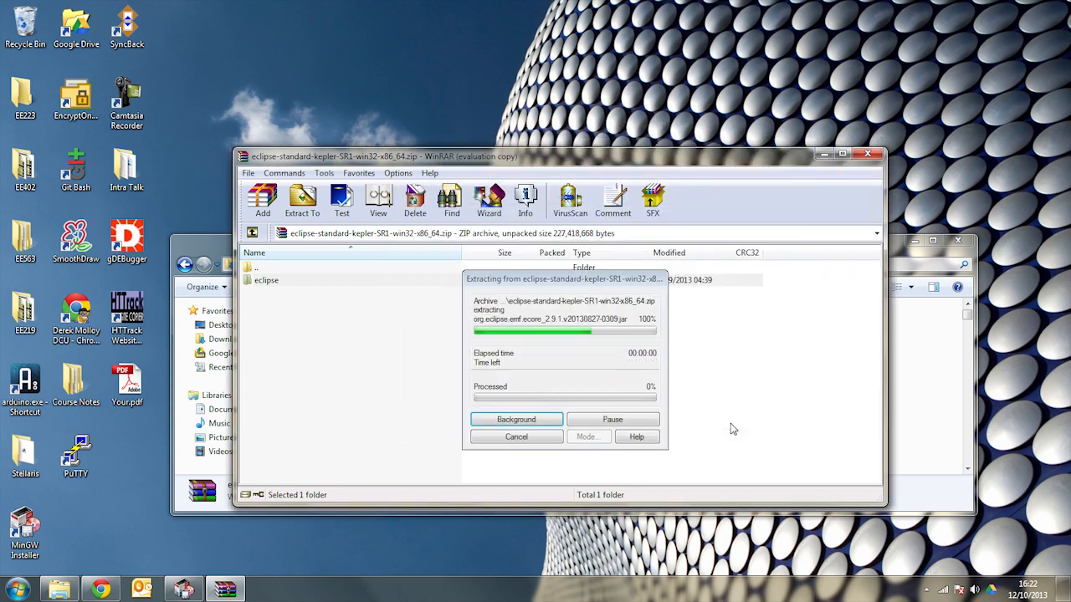
{"action": "left_click", "coordinate": [850, 452]}
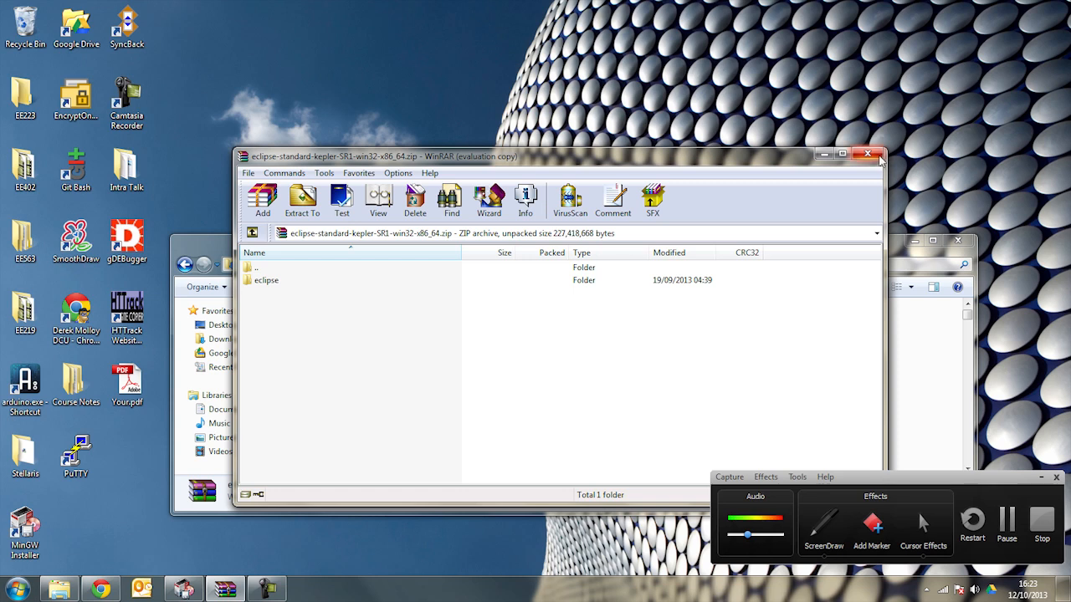
Step: Close WinRAR and browse Windows Explorer to the extracted C:\eclipse folder
{"action": "left_click", "coordinate": [881, 159]}
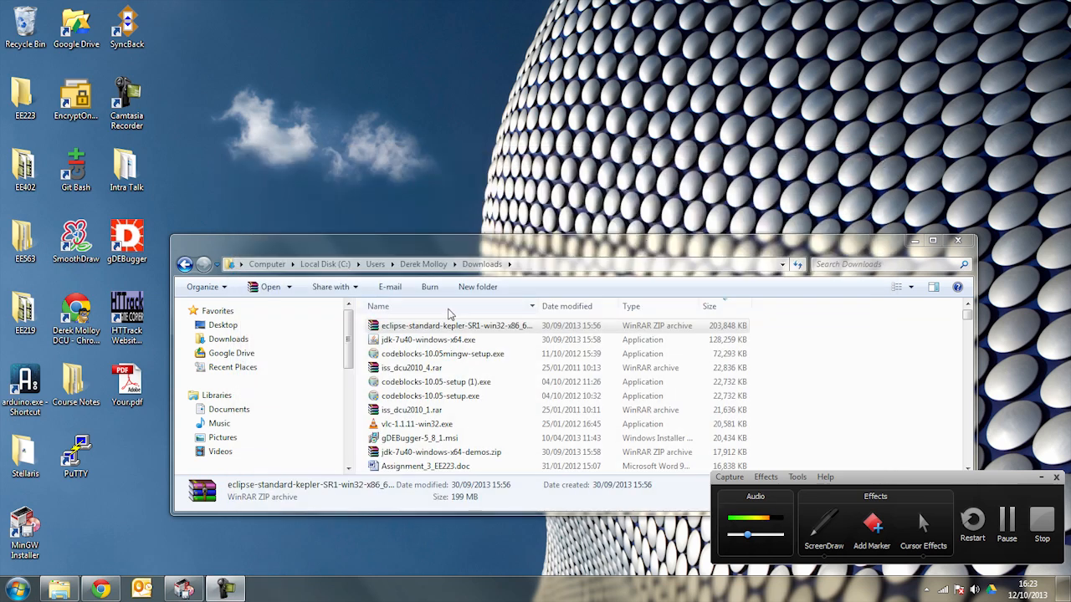
{"action": "scroll", "coordinate": [276, 385], "scroll_direction": "down", "scroll_amount": 3}
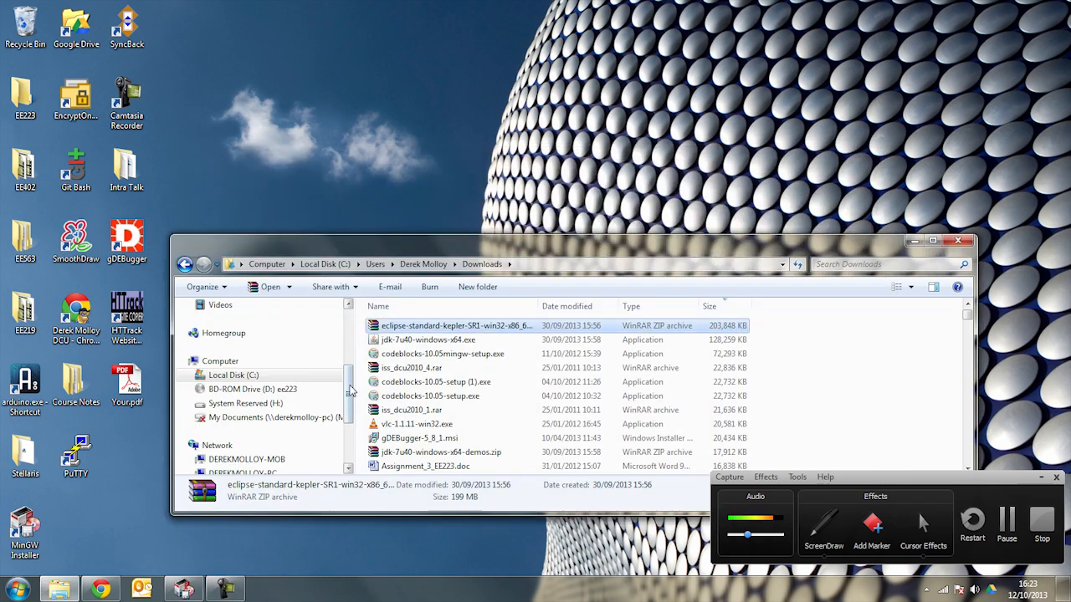
{"action": "left_click", "coordinate": [234, 375]}
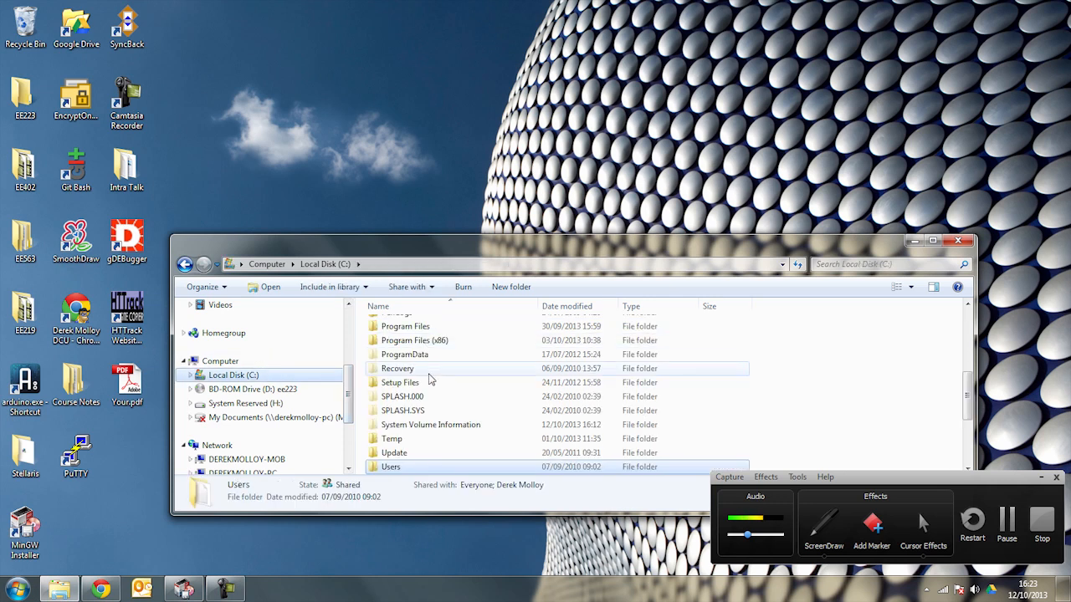
{"action": "left_click", "coordinate": [391, 467]}
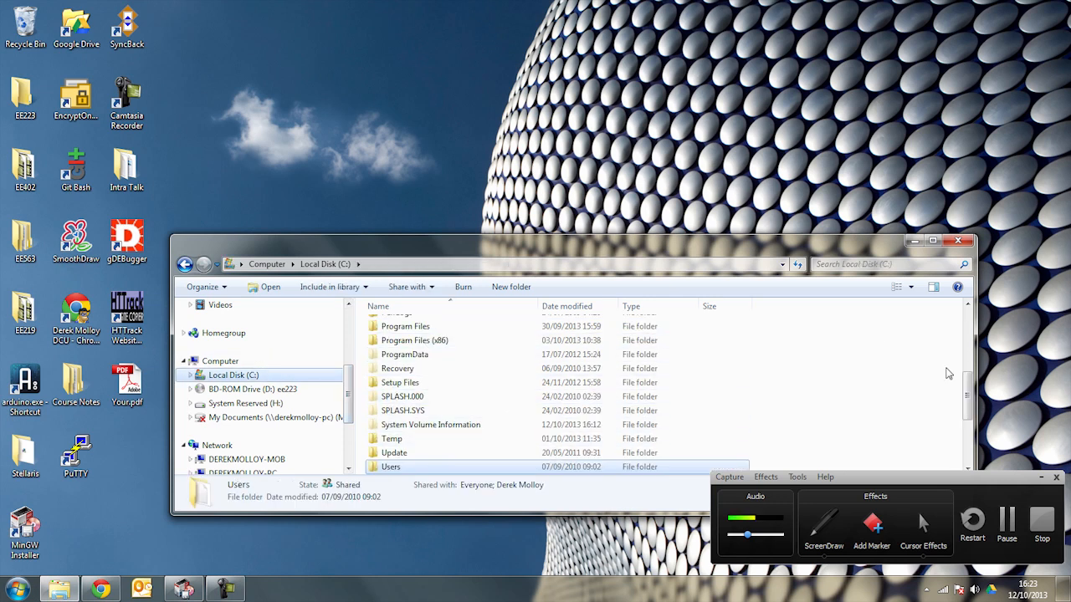
{"action": "mouse_move", "coordinate": [968, 397]}
{"action": "left_mouse_down"}
{"action": "mouse_move", "coordinate": [967, 327]}
{"action": "mouse_move", "coordinate": [968, 343]}
{"action": "left_mouse_up"}
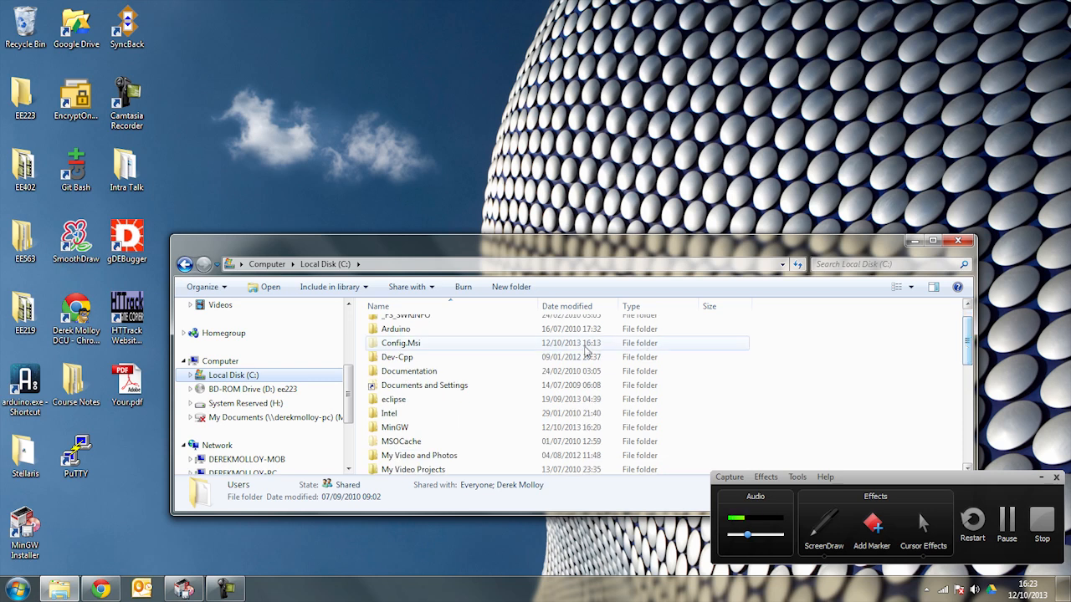
{"action": "double_click", "coordinate": [473, 400]}
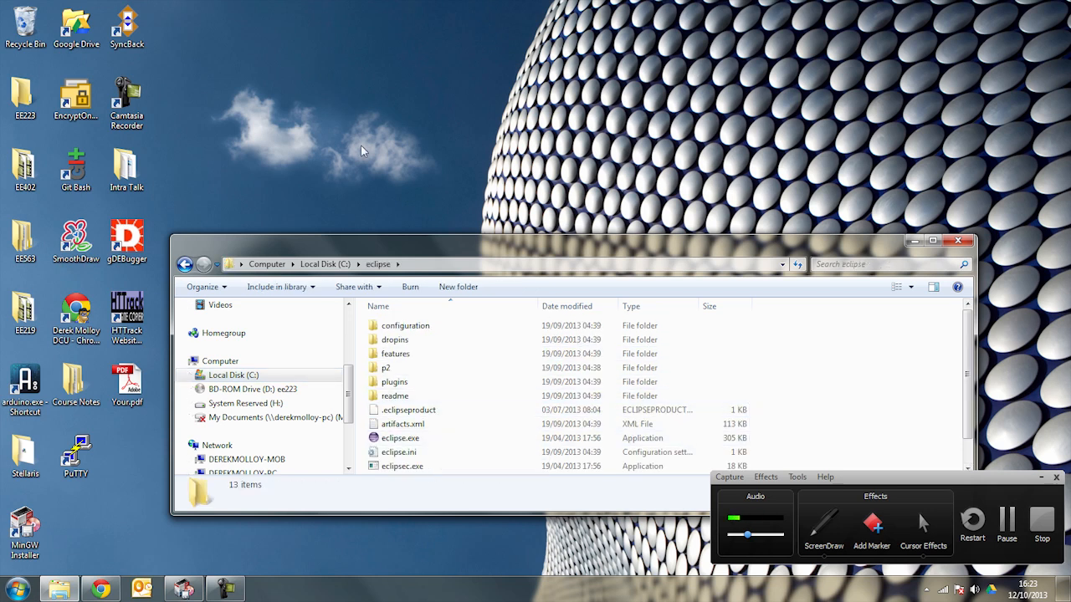
Step: Copy eclipse.exe and paste a shortcut to it on the desktop
{"action": "right_click", "coordinate": [167, 114]}
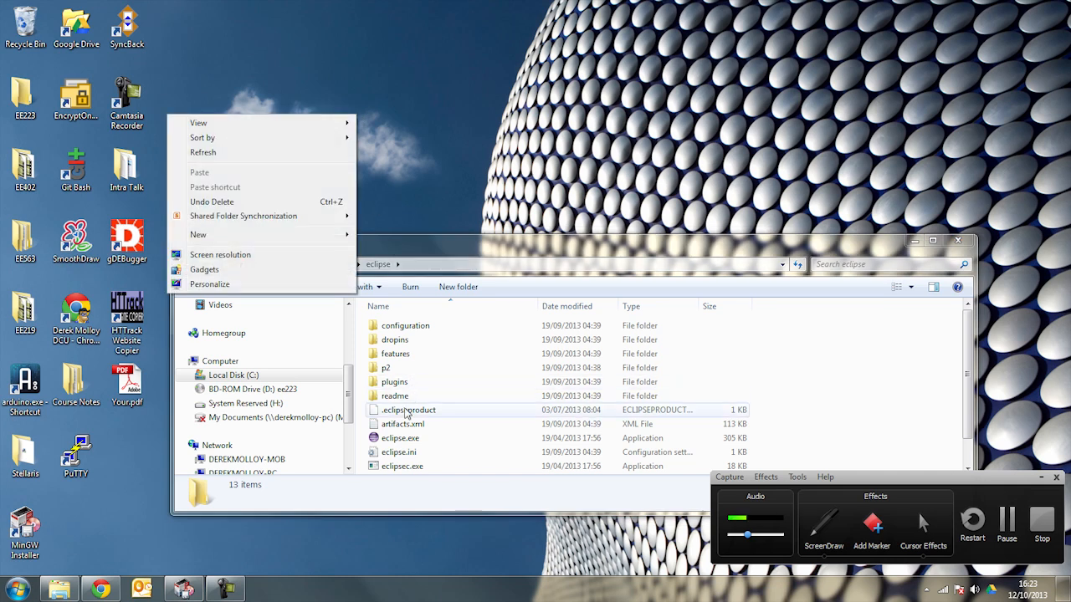
{"action": "left_click", "coordinate": [399, 438]}
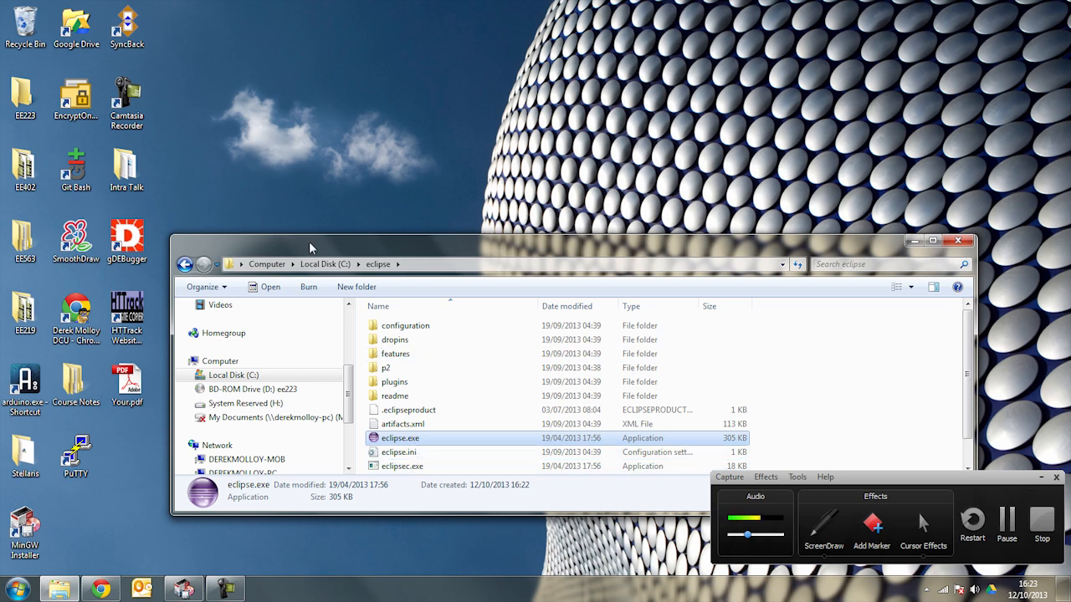
{"action": "right_click", "coordinate": [46, 52]}
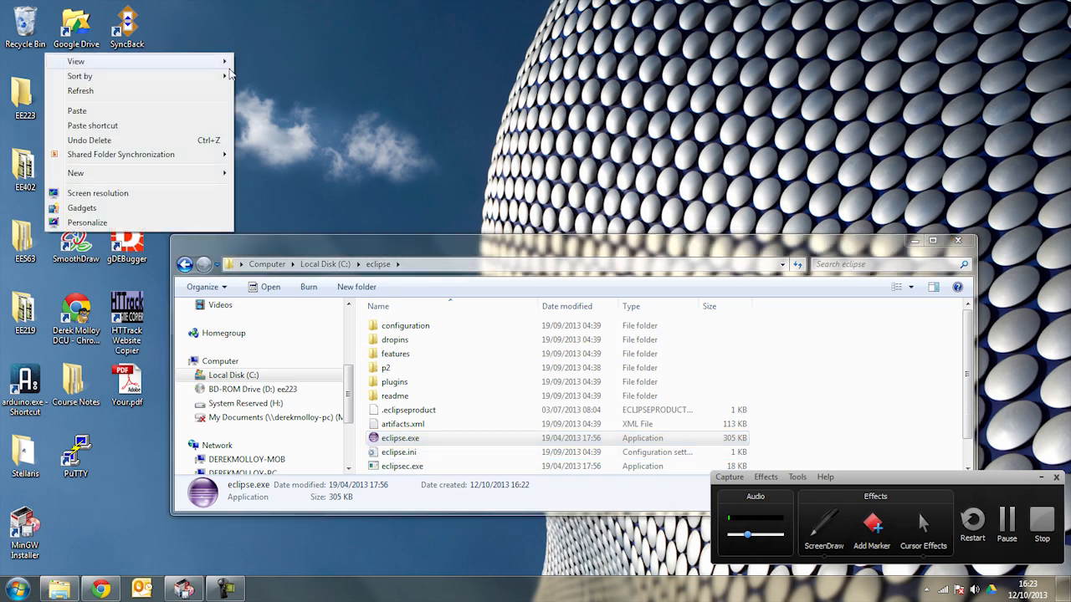
{"action": "left_click", "coordinate": [209, 125]}
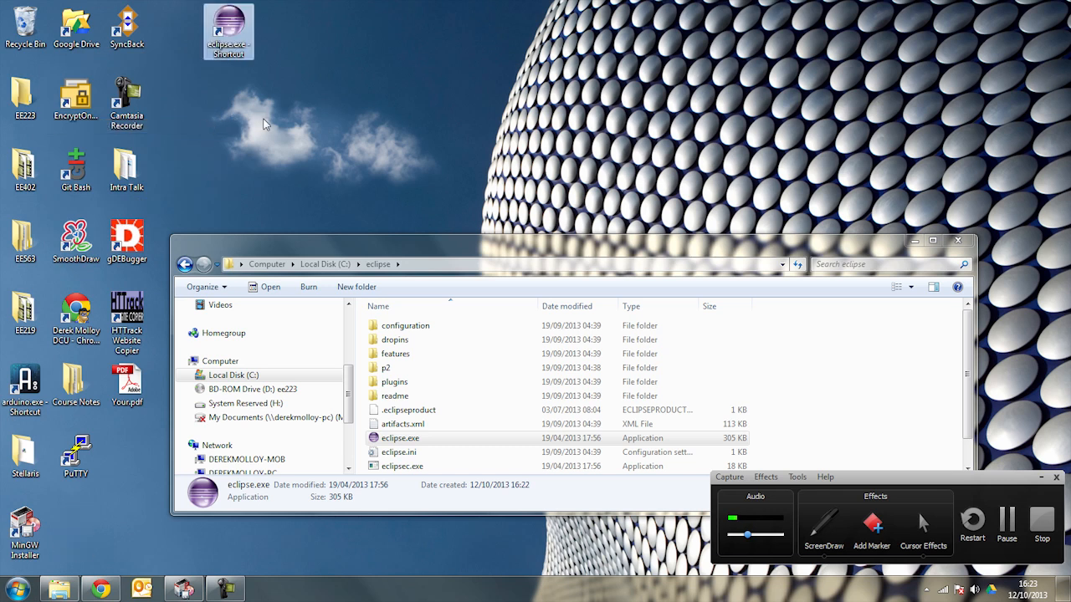
{"action": "left_click", "coordinate": [284, 117]}
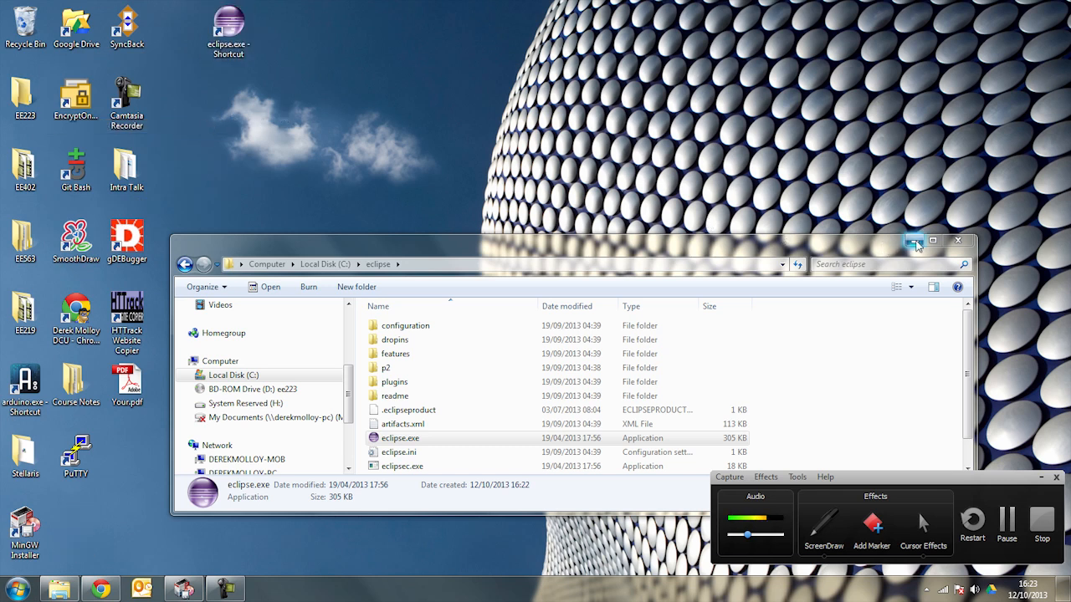
Step: Minimize Explorer and launch Eclipse from the new desktop shortcut
{"action": "left_click", "coordinate": [918, 244]}
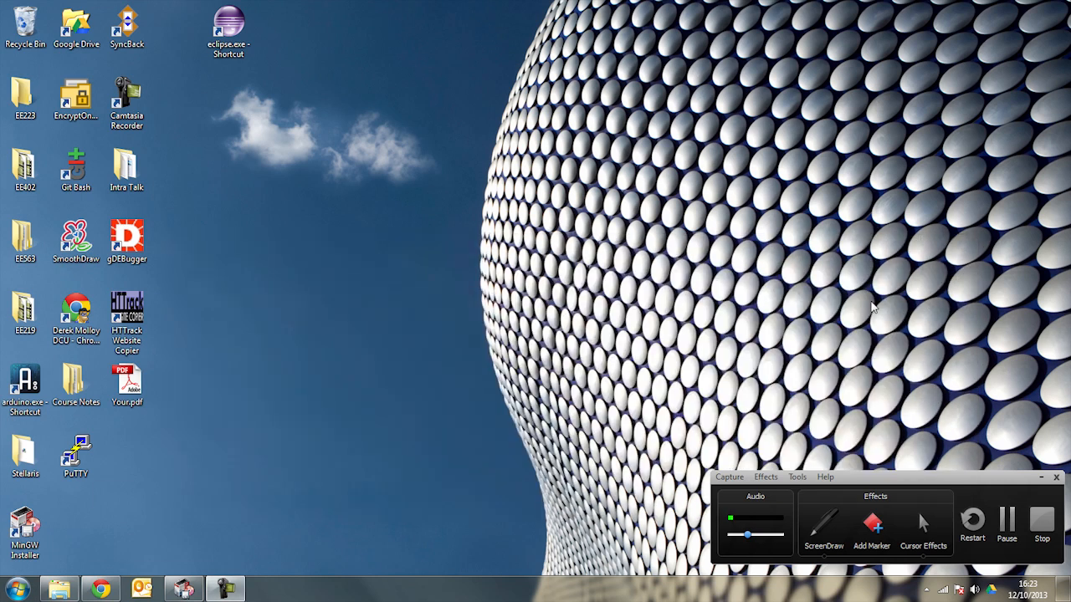
{"action": "left_click", "coordinate": [1043, 480]}
{"action": "left_click", "coordinate": [230, 33]}
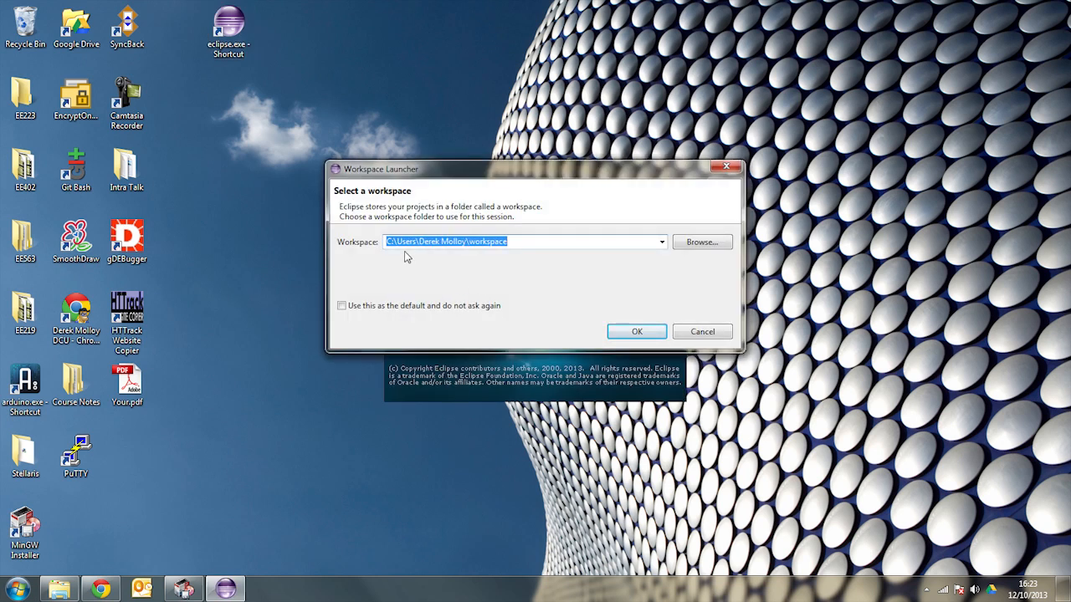
Step: Replace the default workspace path with a new DCUWorkspace folder under the user's home and start Eclipse
{"action": "left_click", "coordinate": [522, 243]}
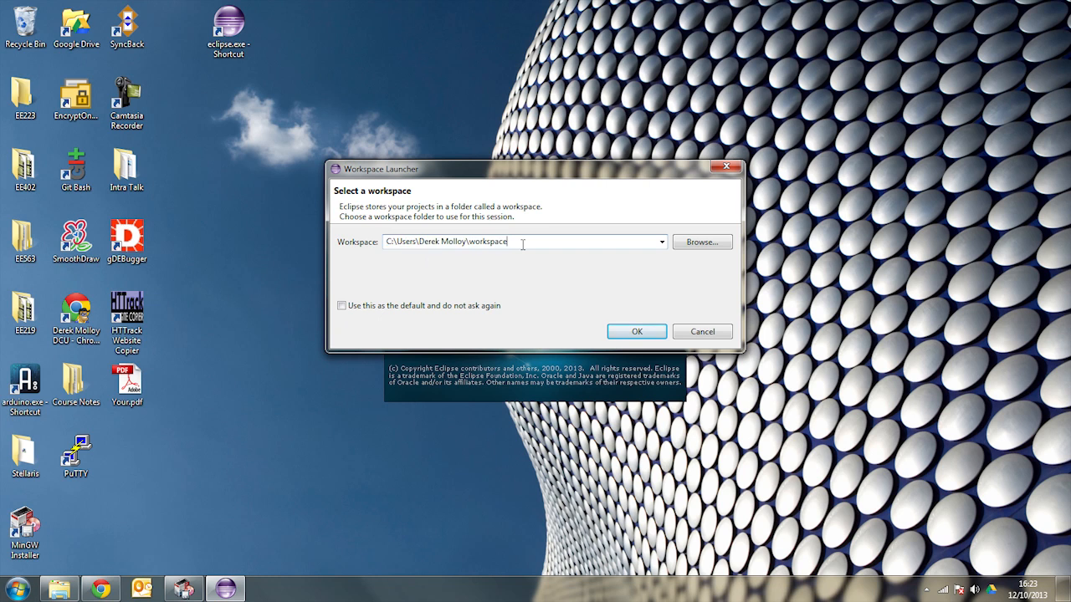
{"action": "key", "text": "BackSpace"}
{"action": "key", "text": "BackSpace"}
{"action": "key", "text": "BackSpace"}
{"action": "key", "text": "BackSpace"}
{"action": "key", "text": "BackSpace"}
{"action": "key", "text": "BackSpace"}
{"action": "key", "text": "Return"}
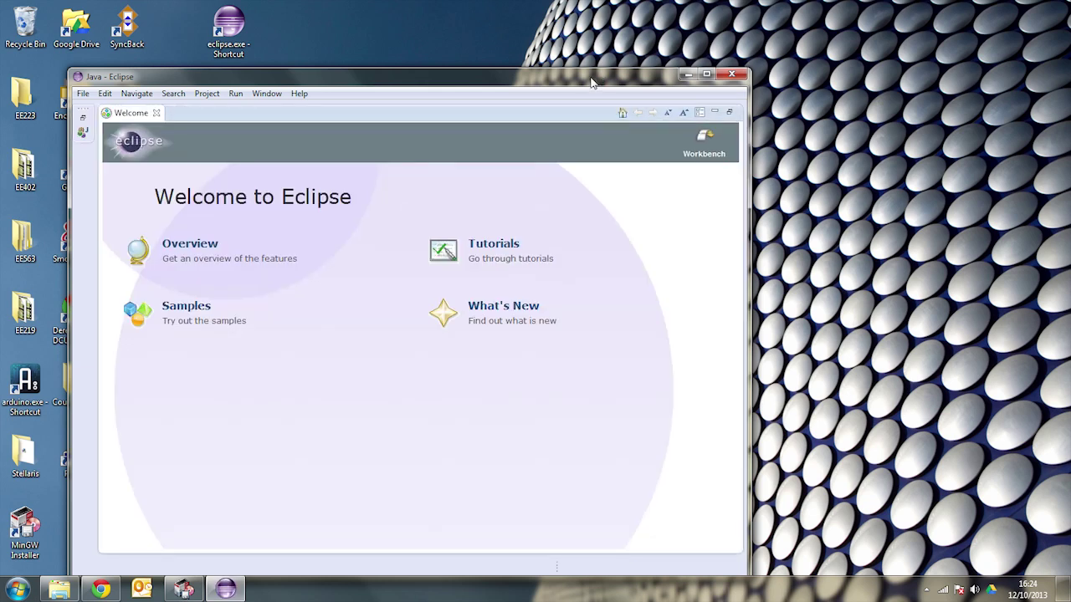
Step: Maximize the Eclipse window so the Welcome page fills the screen
{"action": "left_click_drag", "start_coordinate": [594, 84], "coordinate": [664, 44]}
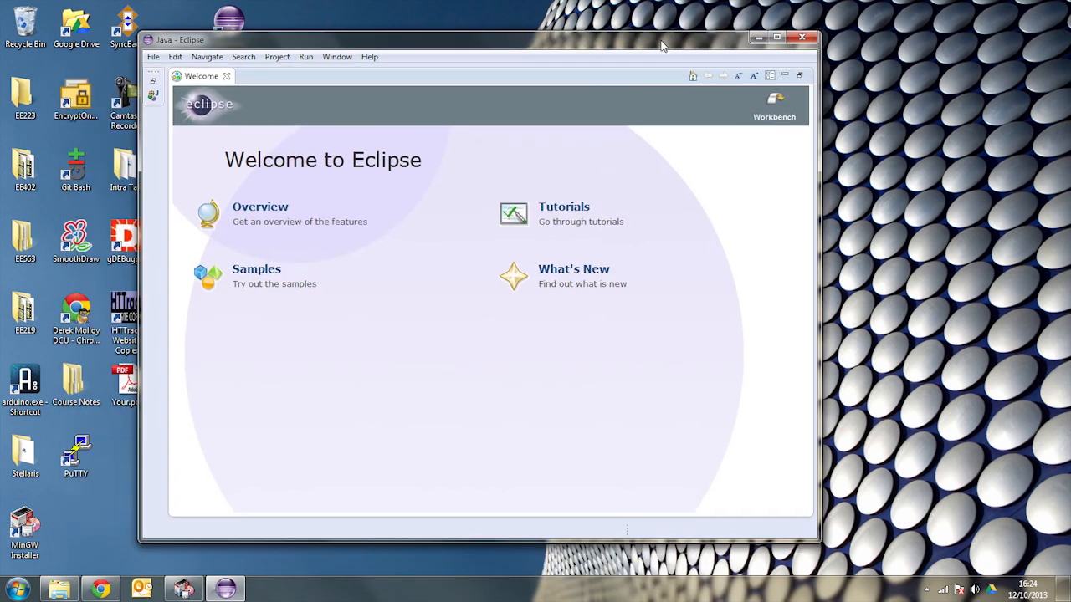
{"action": "double_click", "coordinate": [663, 44]}
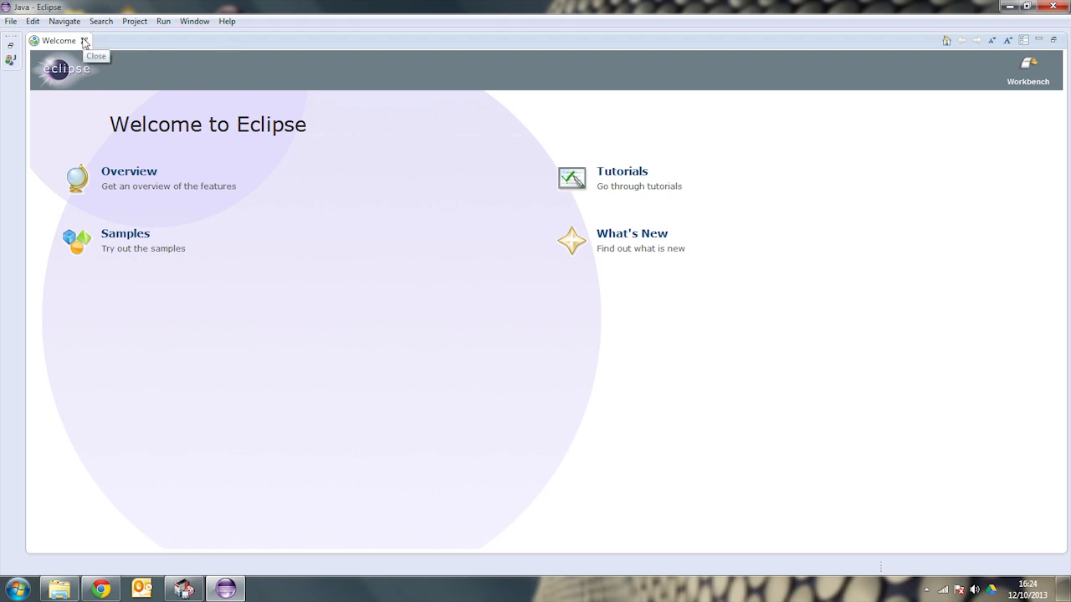
Step: Close the Welcome tab and start the New Project wizard from the File menu
{"action": "left_click", "coordinate": [83, 40]}
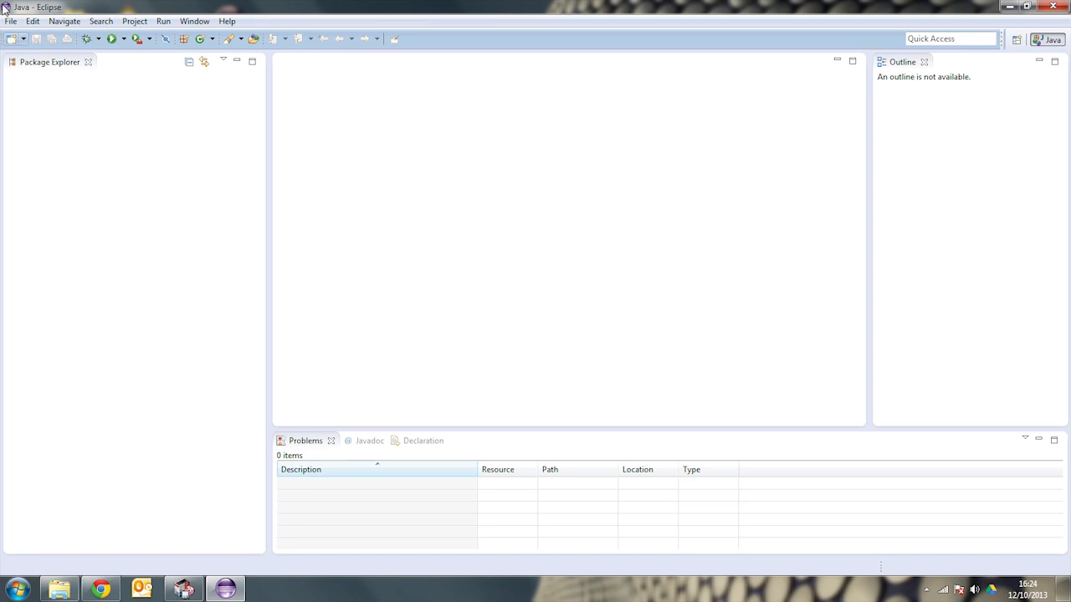
{"action": "left_click_drag", "start_coordinate": [268, 210], "coordinate": [211, 206]}
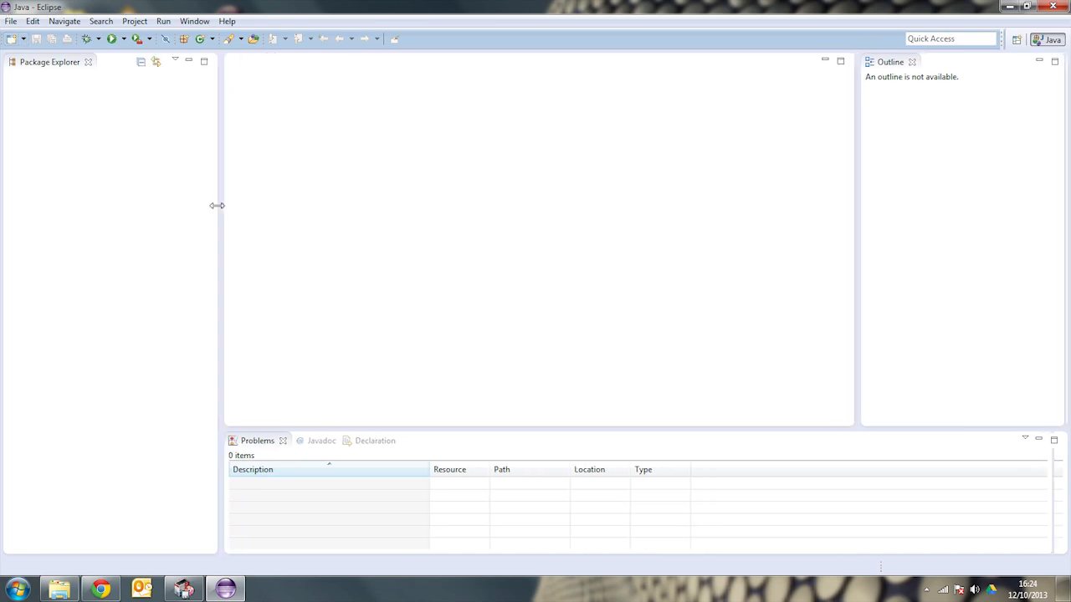
{"action": "left_click", "coordinate": [11, 21]}
{"action": "mouse_move", "coordinate": [32, 36]}
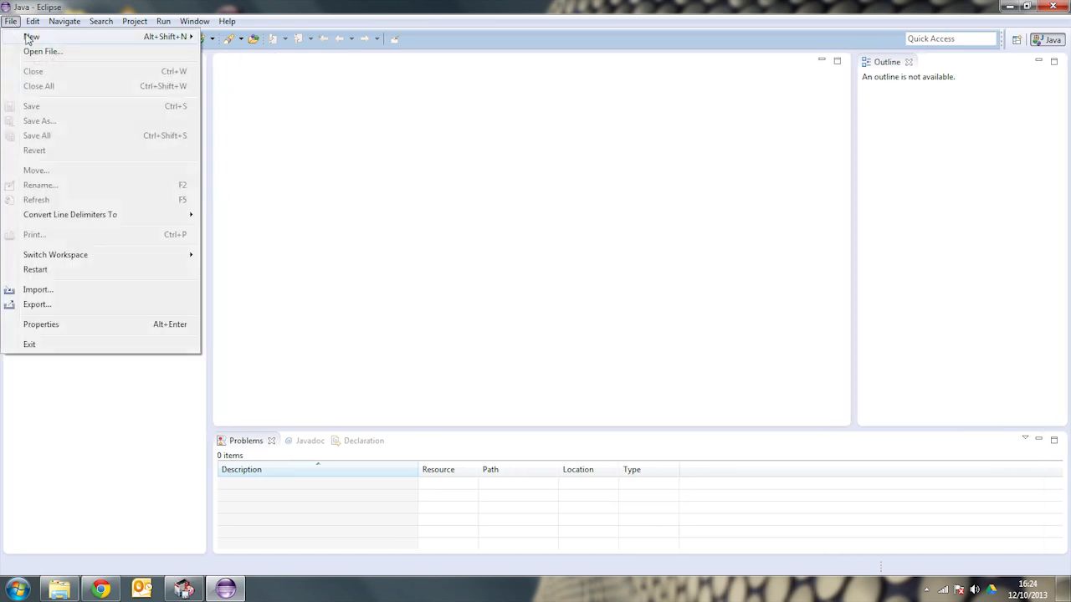
{"action": "left_click", "coordinate": [232, 51]}
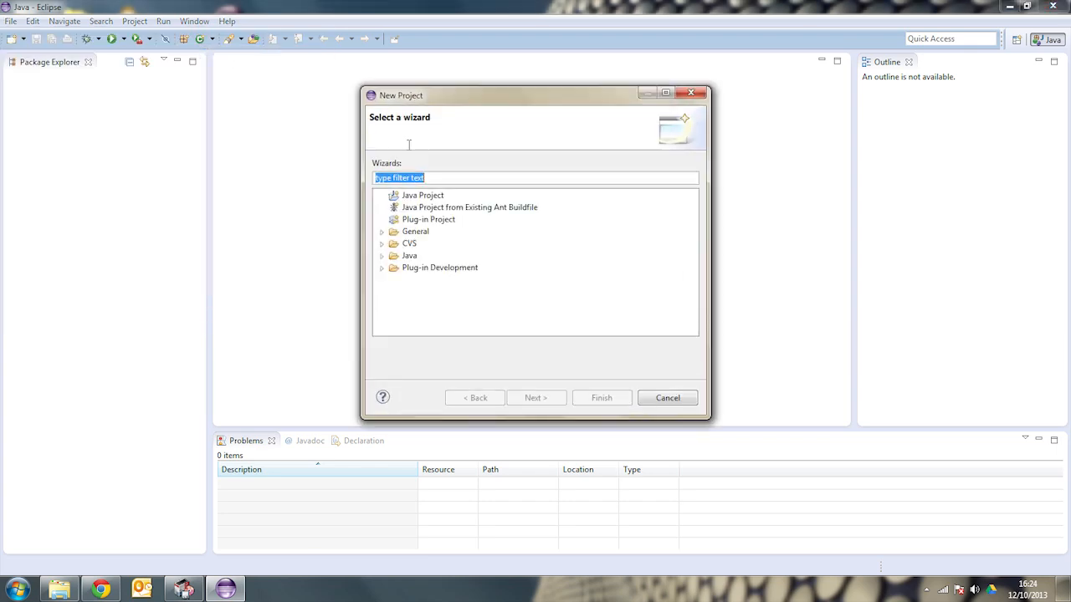
Step: Create a Java Project named HelloWorld with default settings
{"action": "left_click", "coordinate": [423, 195]}
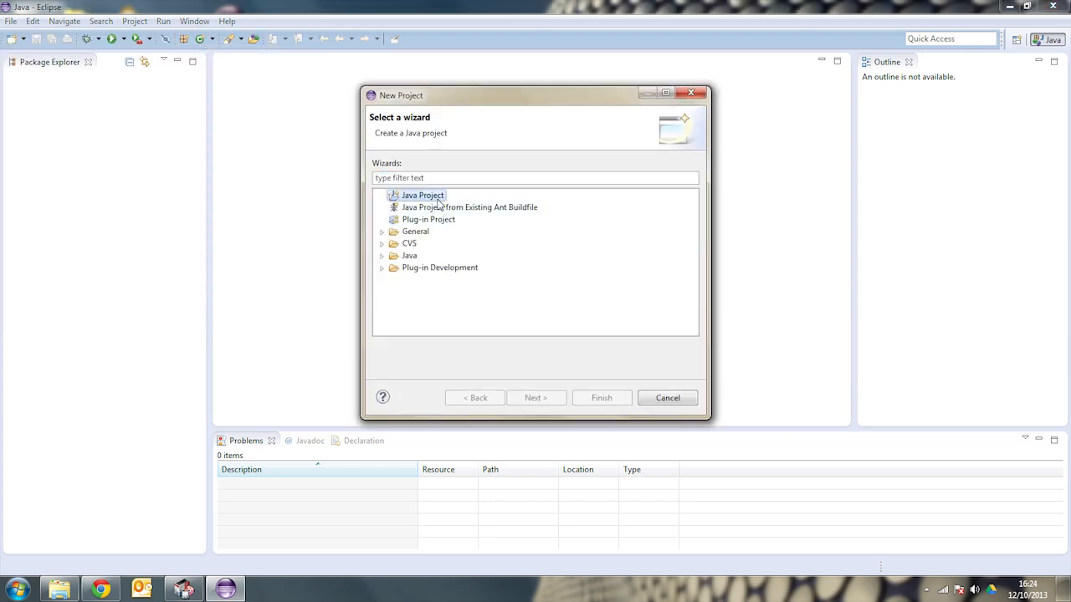
{"action": "left_click", "coordinate": [536, 397]}
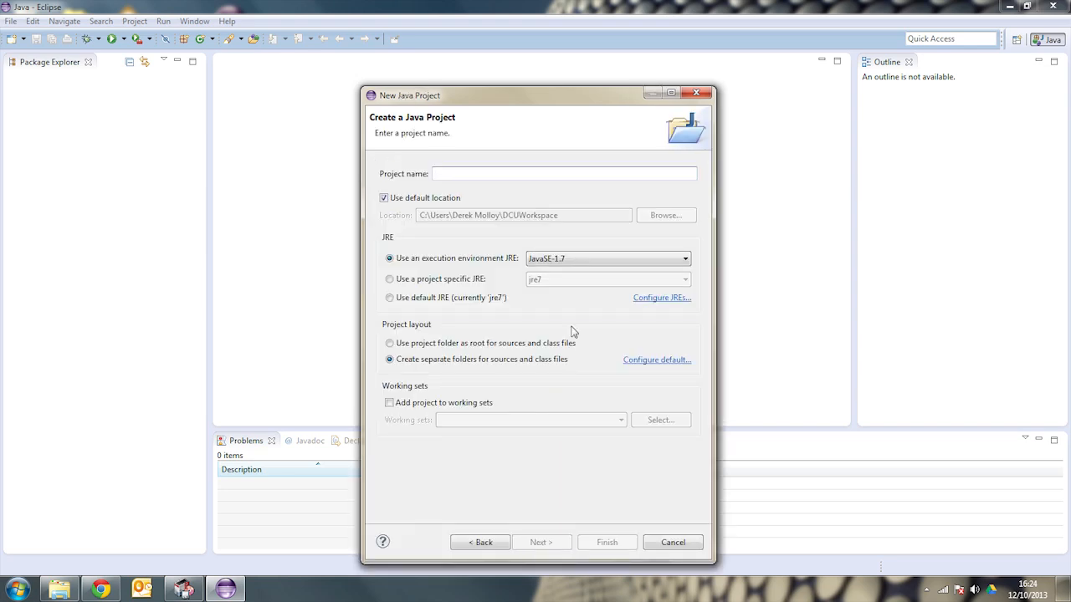
{"action": "type", "text": "Hel"}
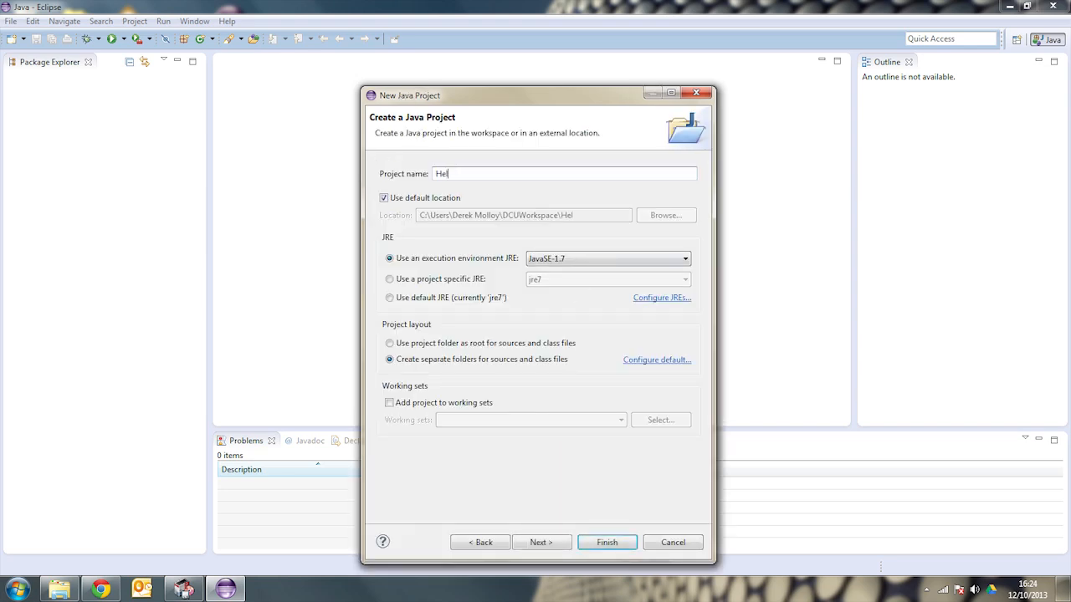
{"action": "type", "text": "loWorld"}
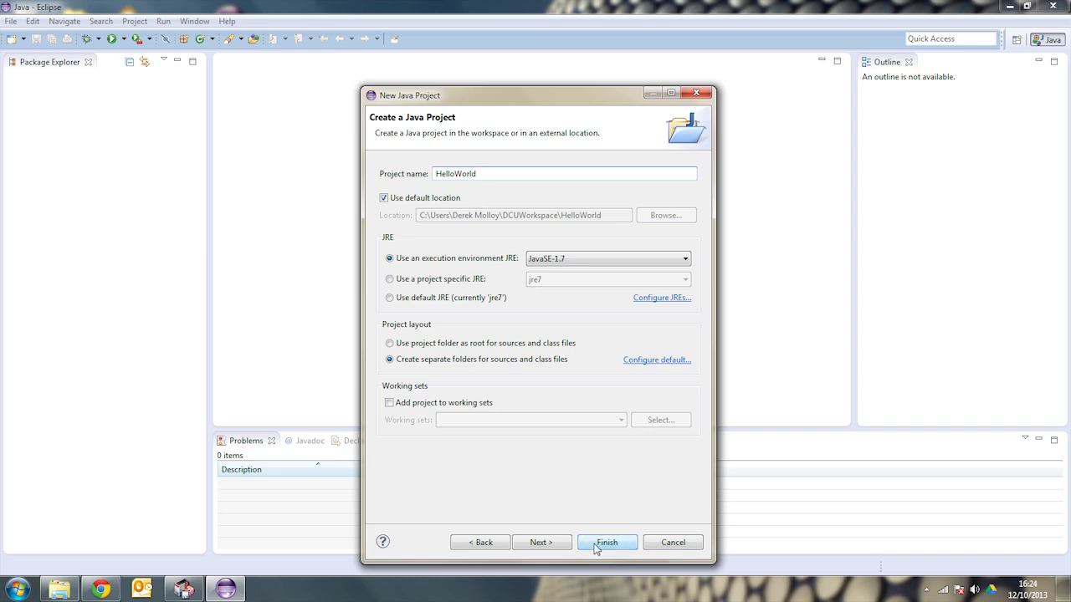
{"action": "left_click", "coordinate": [597, 546]}
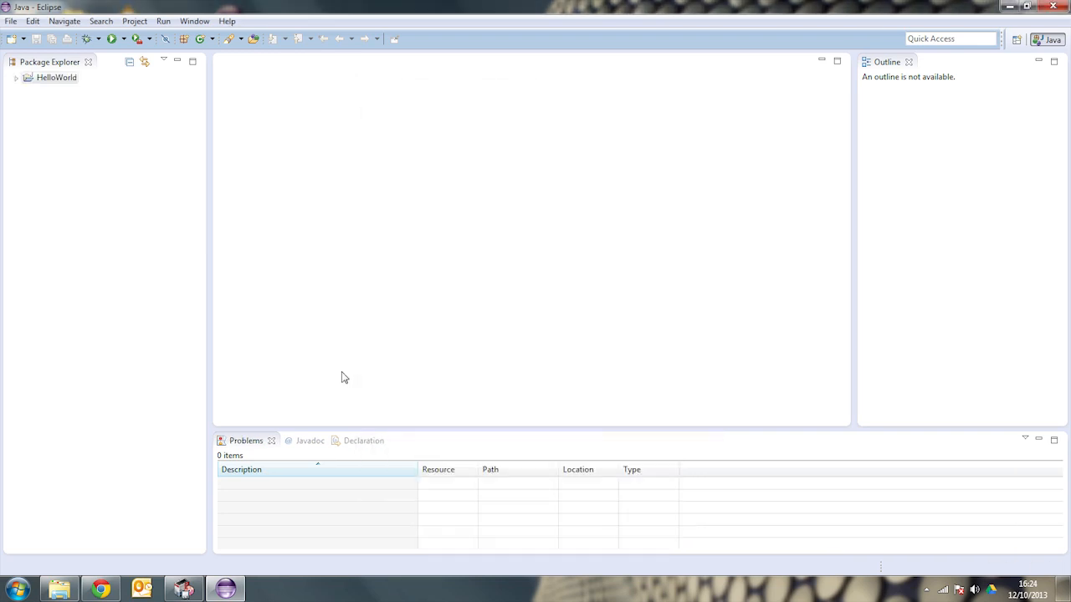
Step: Start a new Java class from the HelloWorld project's context menu
{"action": "left_click", "coordinate": [16, 78]}
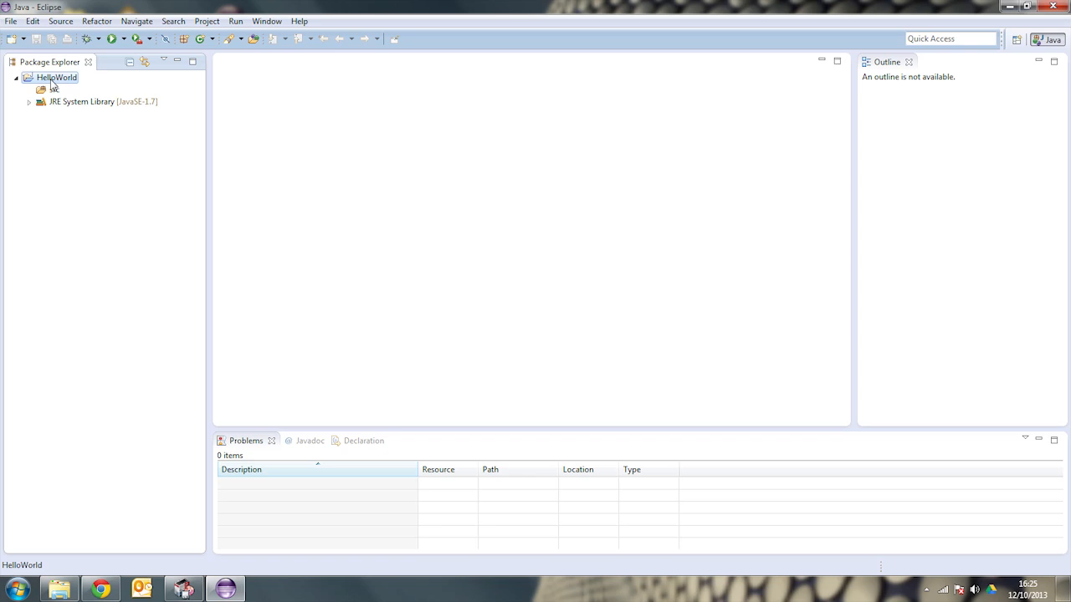
{"action": "right_click", "coordinate": [52, 82]}
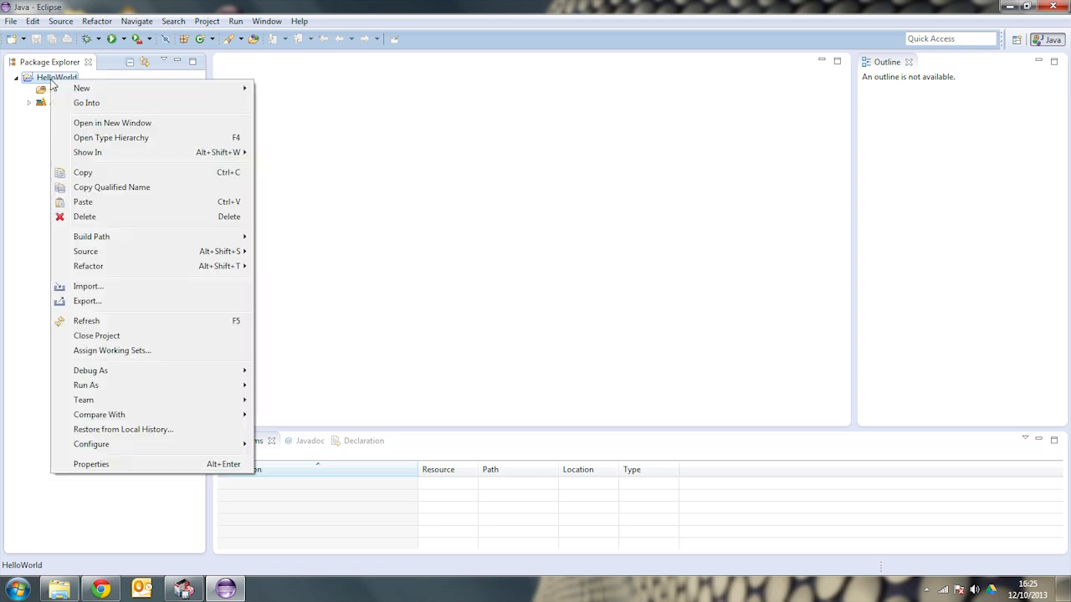
{"action": "mouse_move", "coordinate": [82, 87]}
{"action": "left_click", "coordinate": [288, 138]}
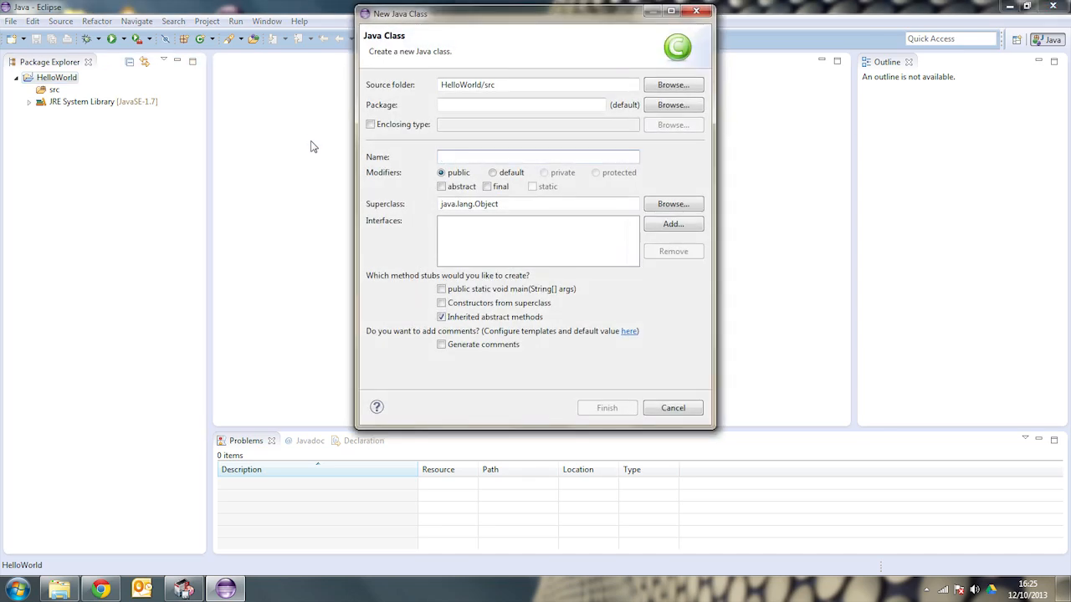
{"action": "type", "text": "HelloWorld"}
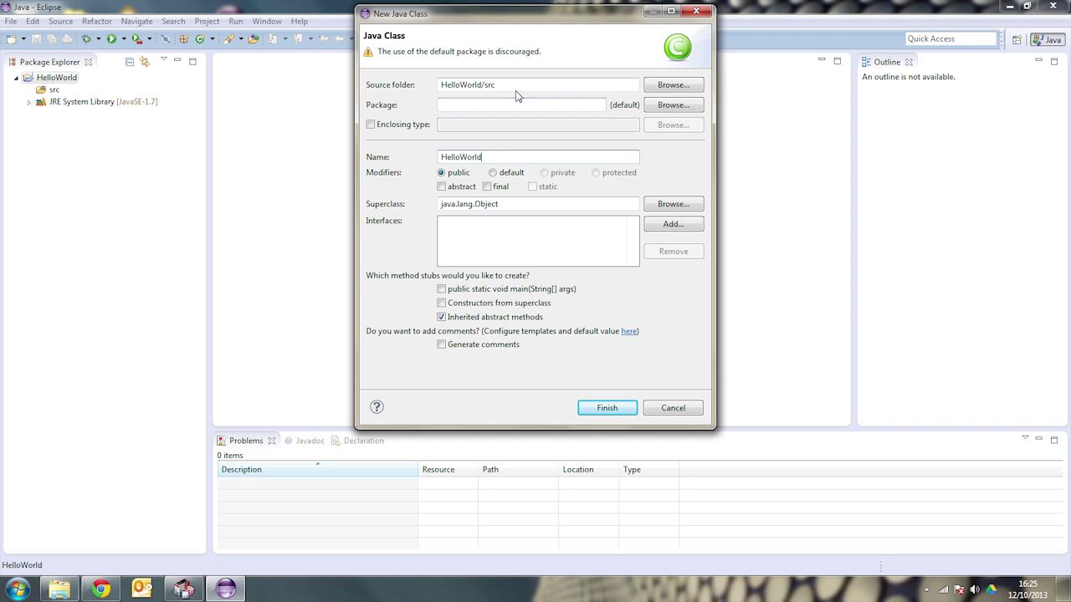
Step: Create class HelloWorld in the default package with a public static void main stub
{"action": "left_click", "coordinate": [516, 104]}
{"action": "left_click", "coordinate": [440, 289]}
{"action": "left_click", "coordinate": [606, 408]}
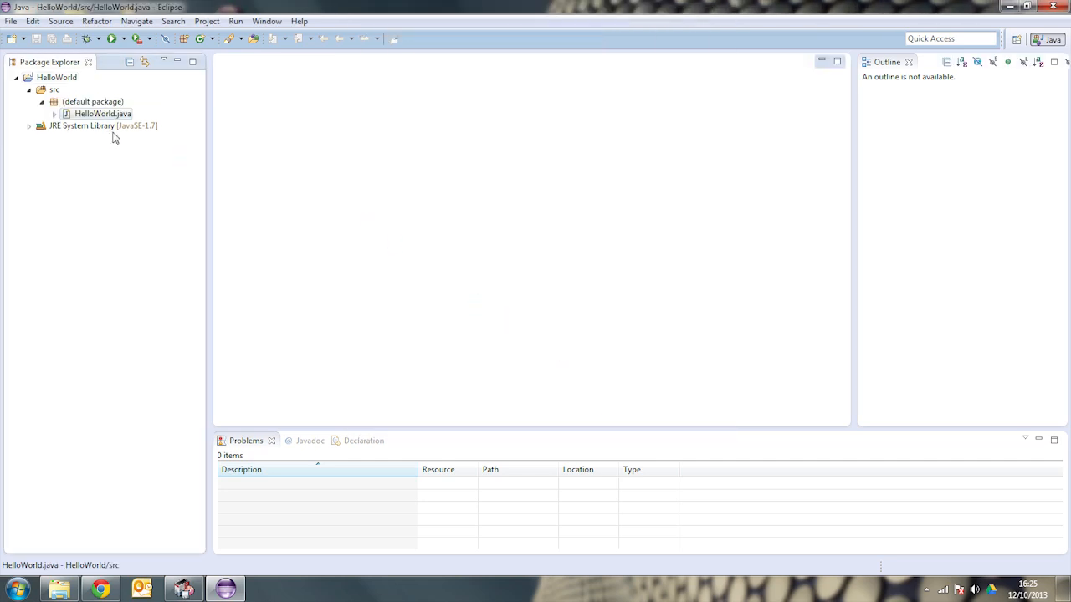
Step: Begin typing System.out after the TODO comment, correcting typos along the way
{"action": "left_click", "coordinate": [456, 118]}
{"action": "key", "text": "Return"}
{"action": "key", "text": "Return"}
{"action": "type", "text": "Syste."}
{"action": "key", "text": "BackSpace"}
{"action": "key", "text": "BackSpace"}
{"action": "key", "text": "BackSpace"}
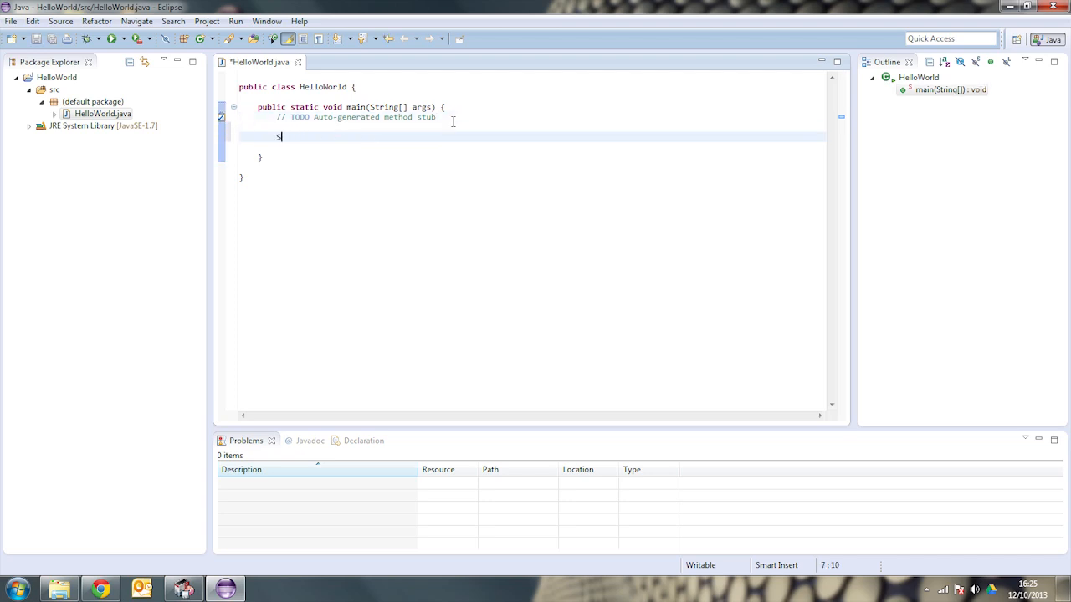
{"action": "type", "text": "yte"}
{"action": "key", "text": "BackSpace"}
{"action": "key", "text": "BackSpace"}
{"action": "key", "text": "BackSpace"}
{"action": "key", "text": "BackSpace"}
{"action": "type", "text": "tem."}
{"action": "type", "text": "out.prin"}
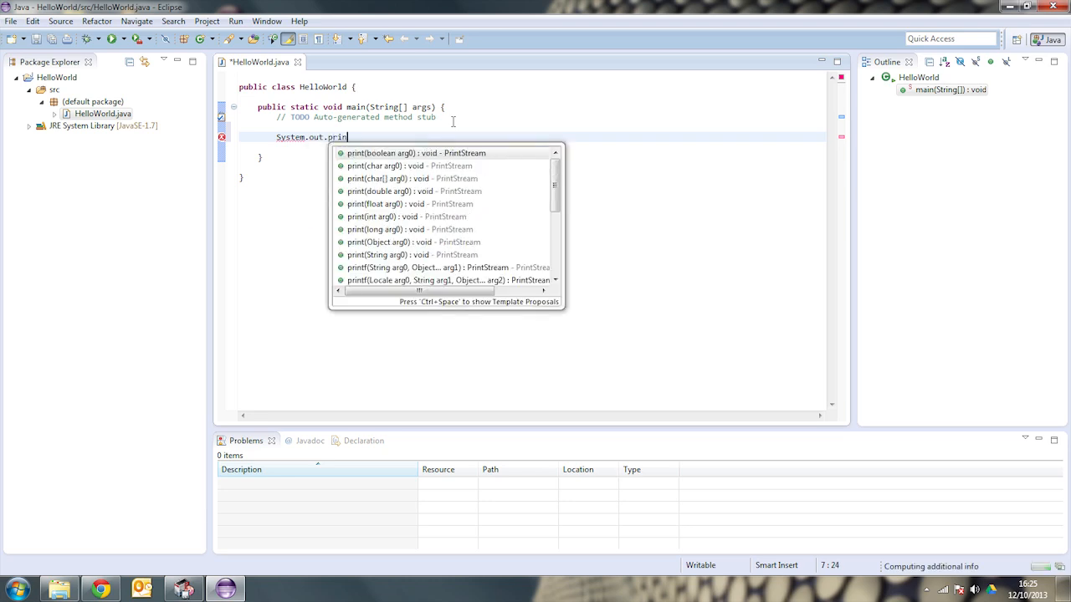
{"action": "key", "text": "Escape"}
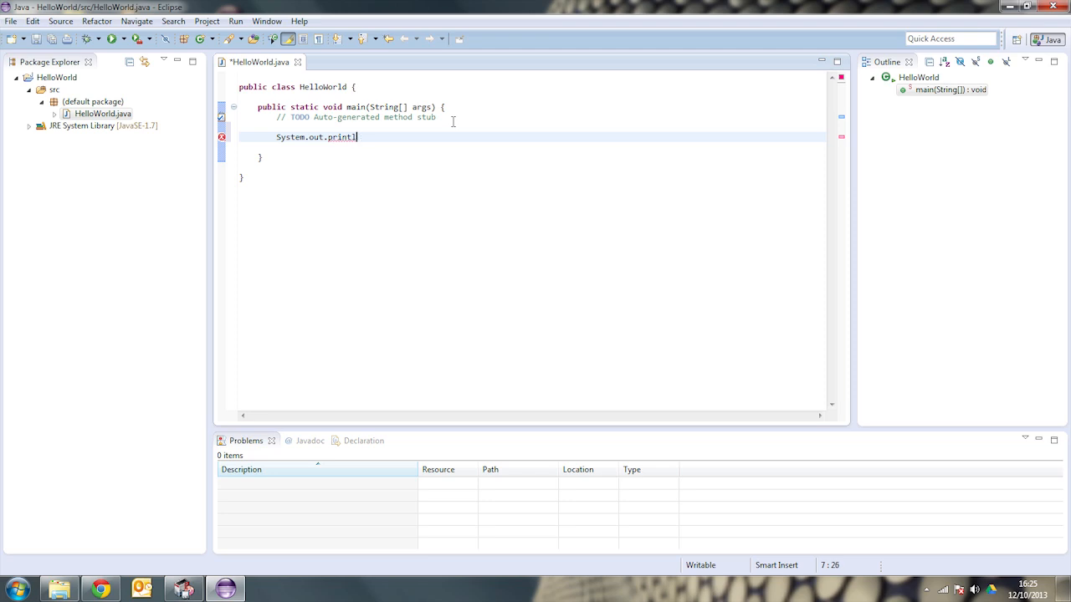
{"action": "key", "text": "BackSpace"}
{"action": "key", "text": "BackSpace"}
{"action": "key", "text": "BackSpace"}
{"action": "type", "text": ".prin"}
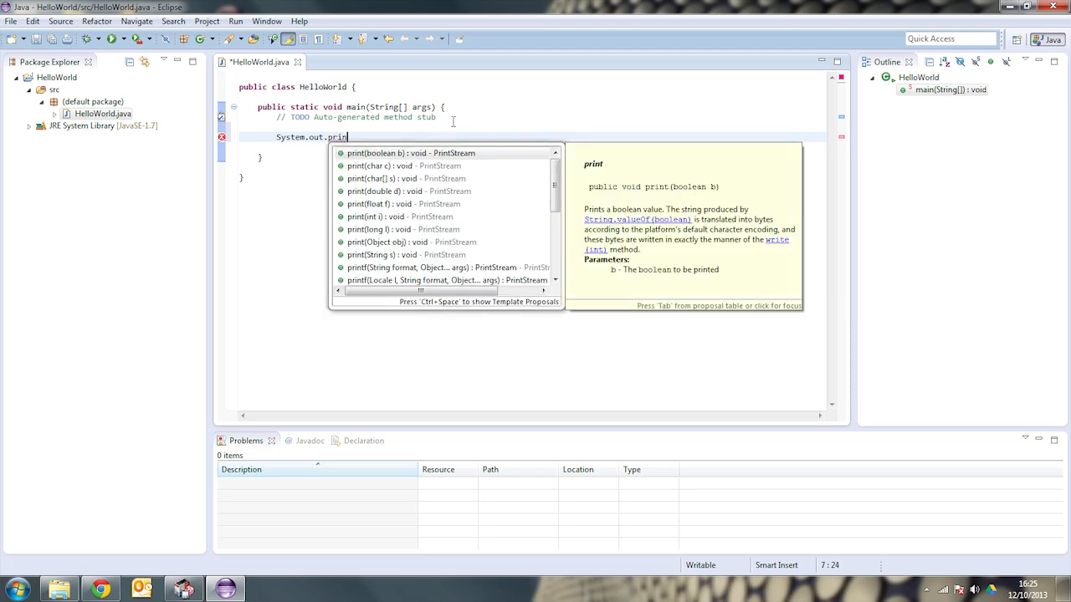
{"action": "type", "text": "tl"}
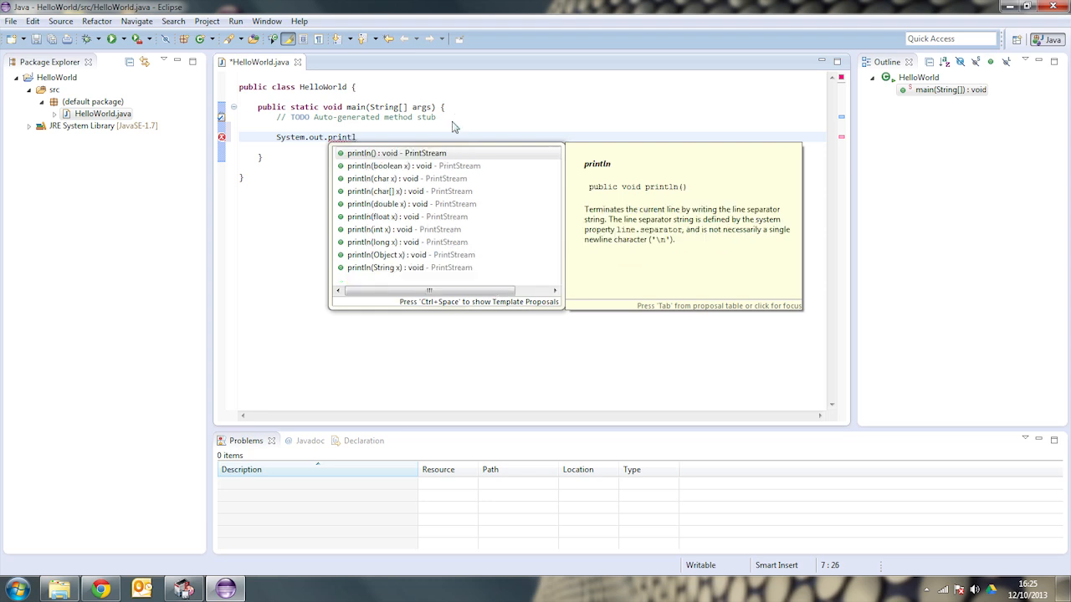
Step: Complete the statement as System.out.println("Hello World"); using content assist
{"action": "key", "text": "Return"}
{"action": "type", "text": ";"}
{"action": "key", "text": "BackSpace"}
{"action": "key", "text": "BackSpace"}
{"action": "type", "text": "Hello Wor"}
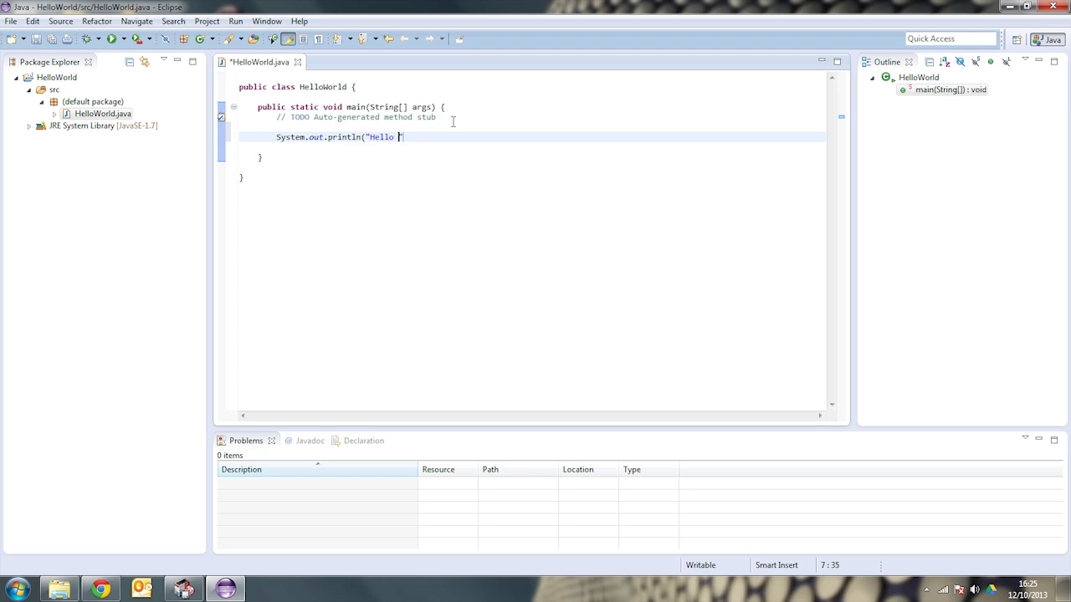
{"action": "type", "text": "ld\""}
{"action": "type", "text": ");"}
{"action": "left_click", "coordinate": [409, 156]}
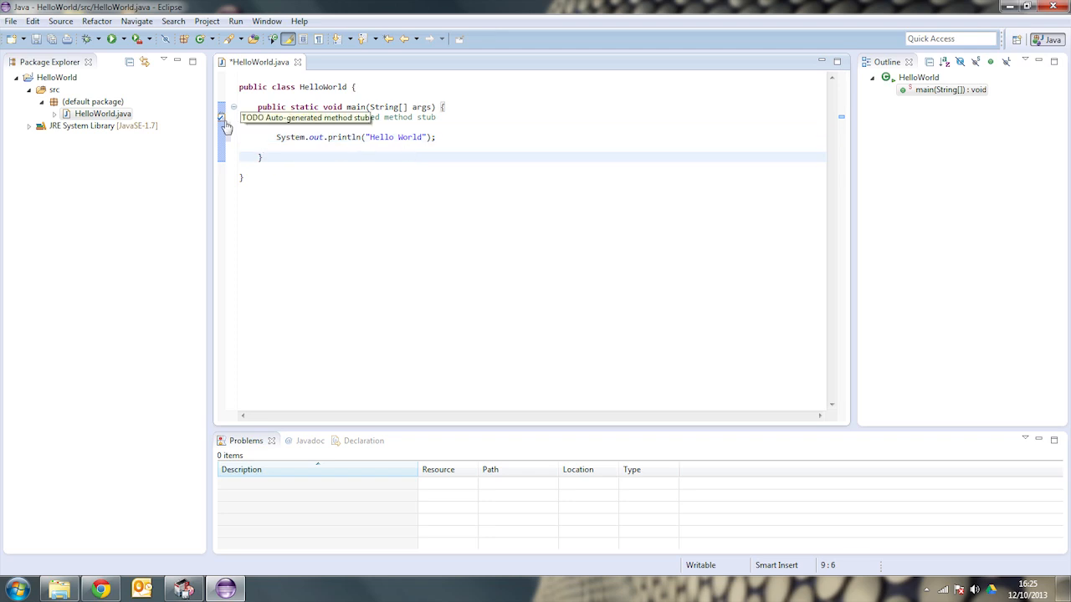
{"action": "left_click", "coordinate": [276, 147]}
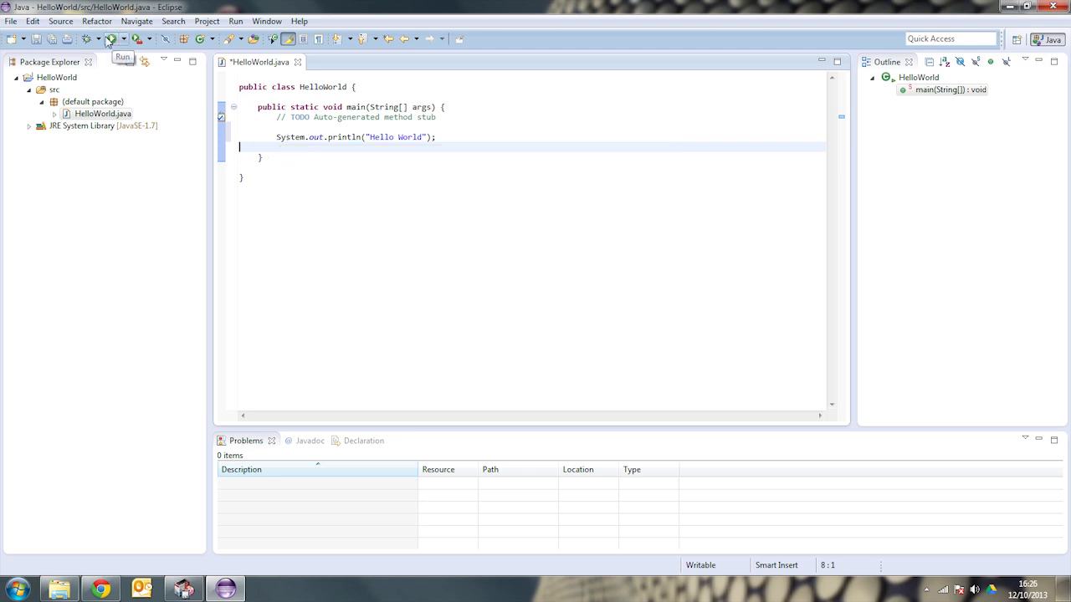
{"action": "left_click", "coordinate": [112, 39]}
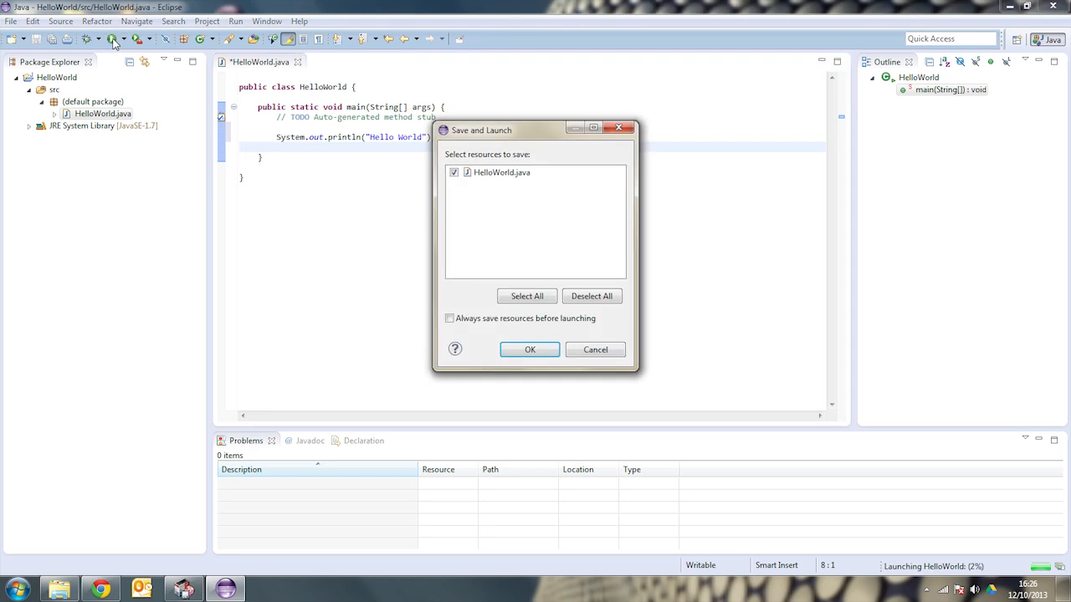
{"action": "left_click", "coordinate": [530, 350]}
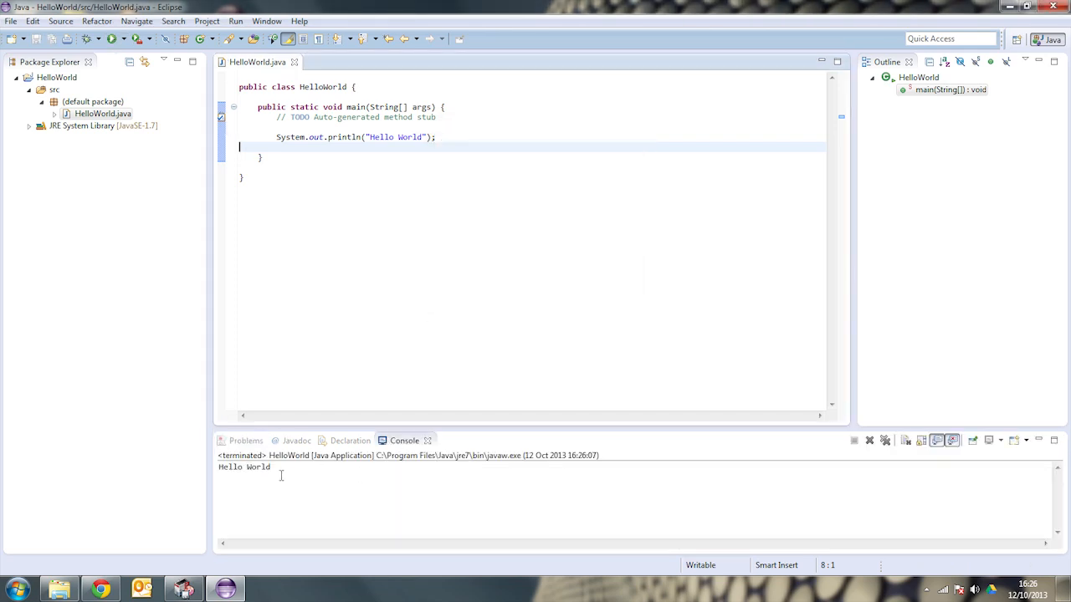
{"action": "left_click_drag", "start_coordinate": [273, 466], "coordinate": [221, 468]}
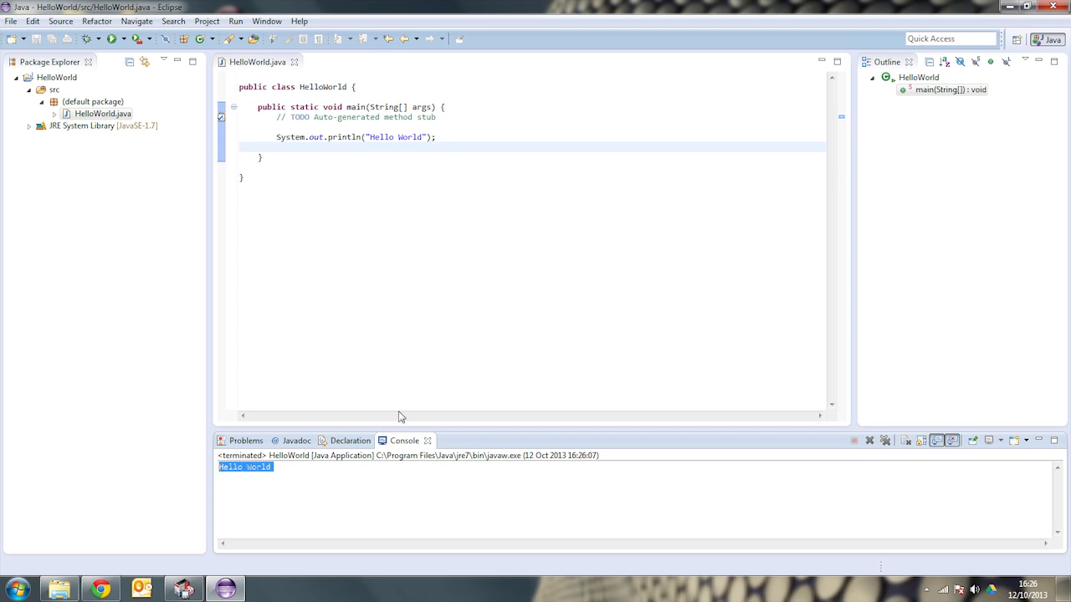
{"action": "left_click", "coordinate": [349, 470]}
{"action": "left_click", "coordinate": [468, 276]}
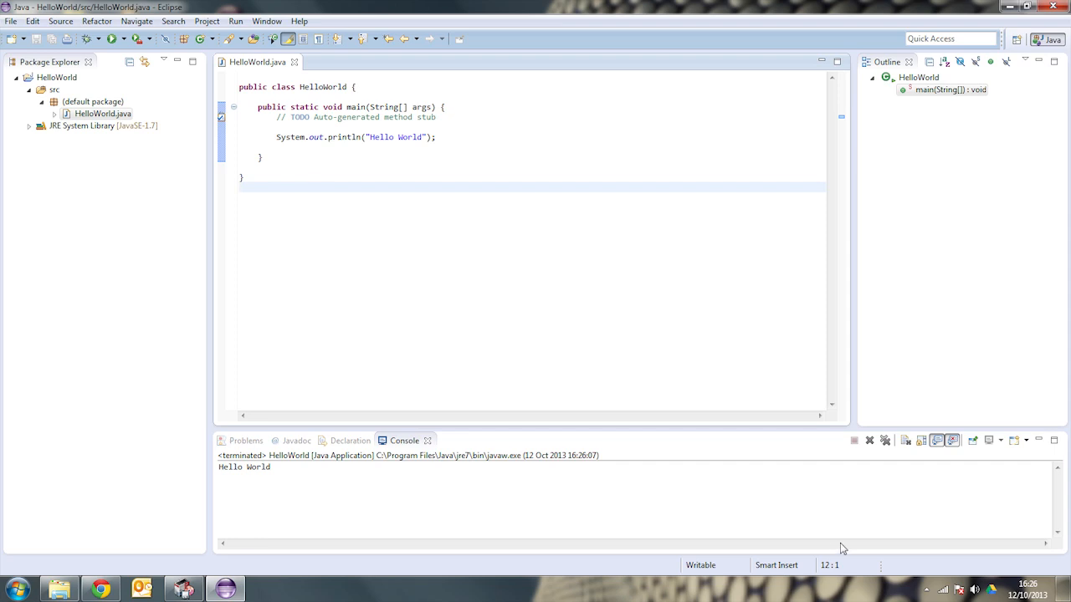
{"action": "left_click", "coordinate": [927, 589]}
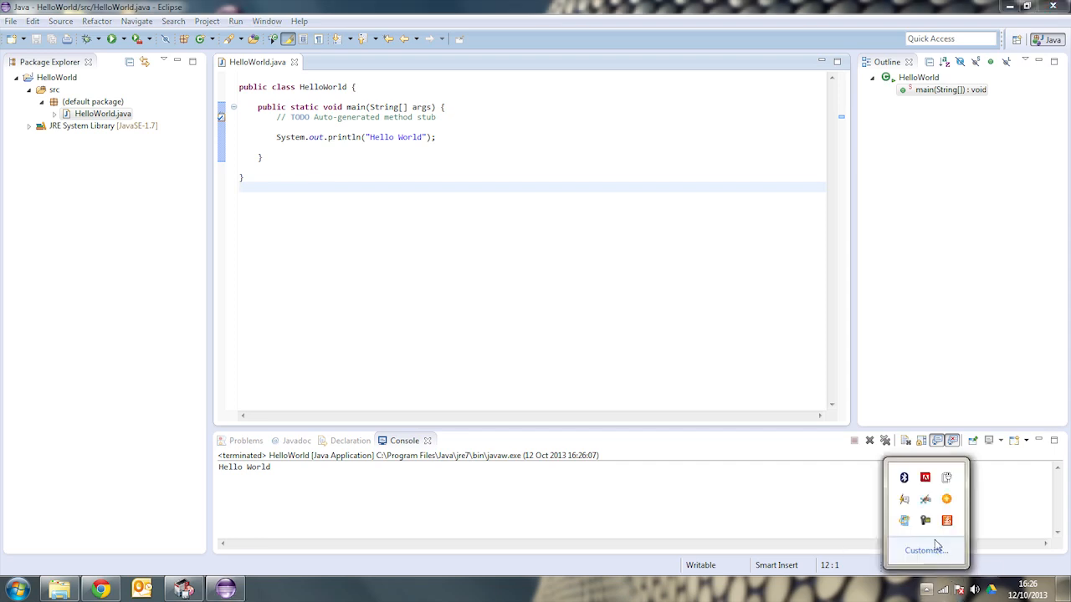
{"action": "left_click", "coordinate": [925, 520]}
{"action": "left_click", "coordinate": [1048, 532]}
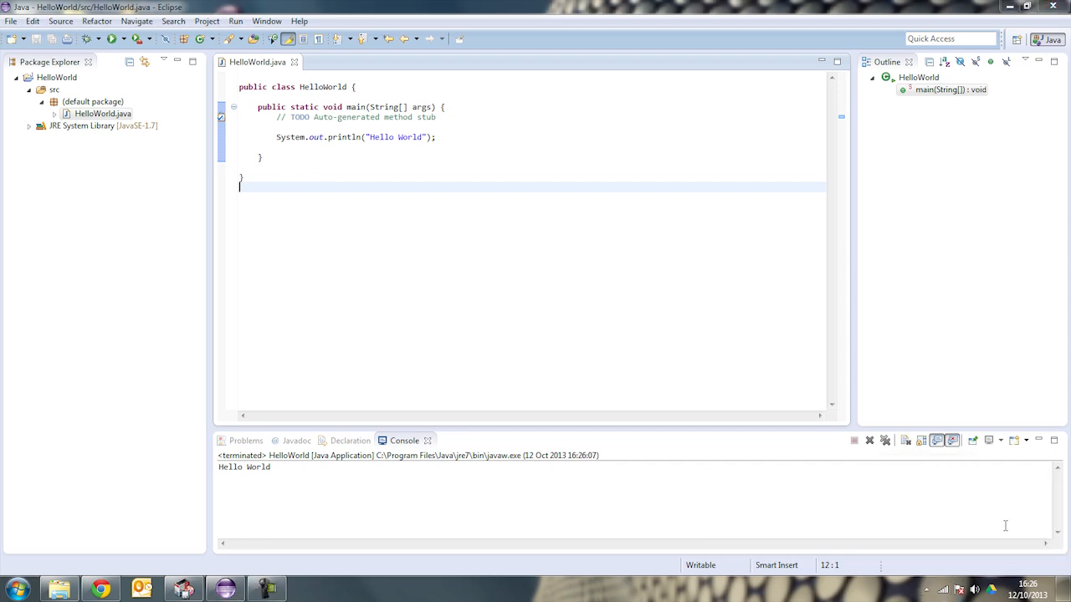
Step: Search Google for 'eclipse cdt' in Chrome and open the eclipse.org/cdt project site
{"action": "left_click", "coordinate": [100, 589]}
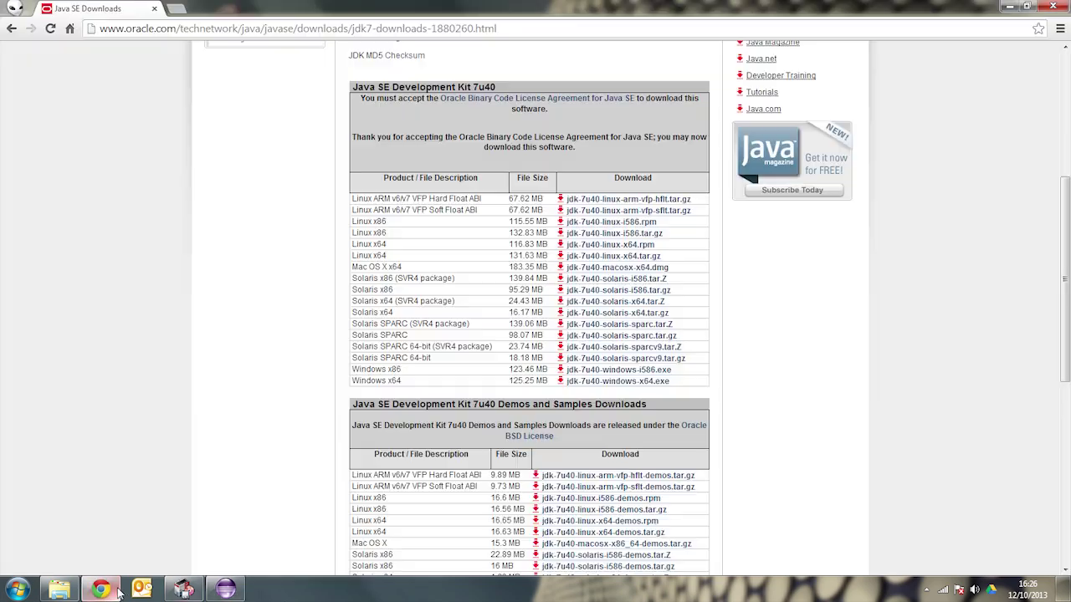
{"action": "left_click", "coordinate": [244, 29]}
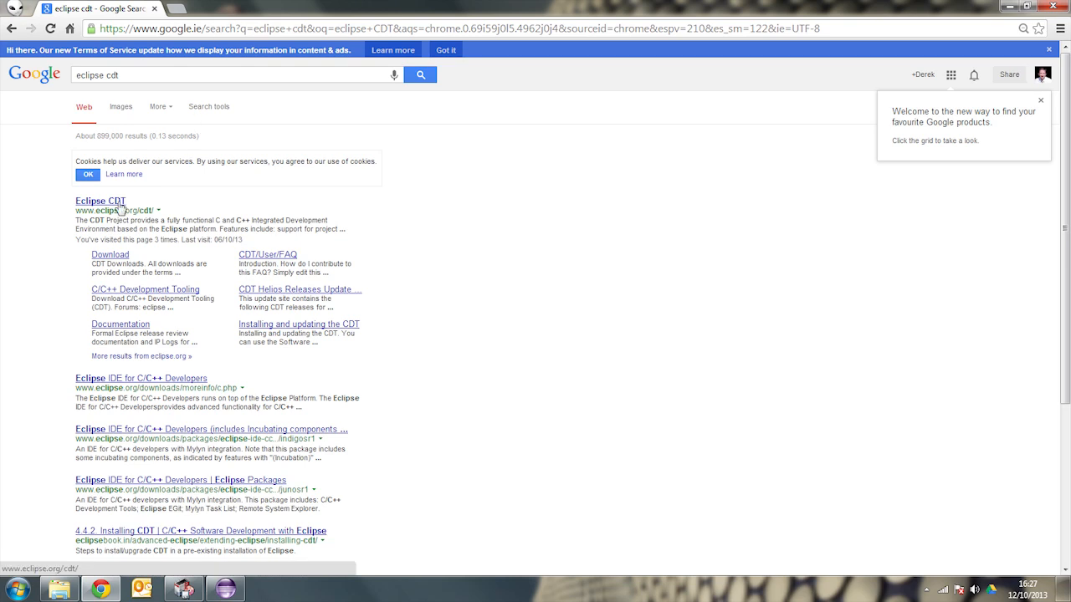
{"action": "left_click", "coordinate": [100, 201]}
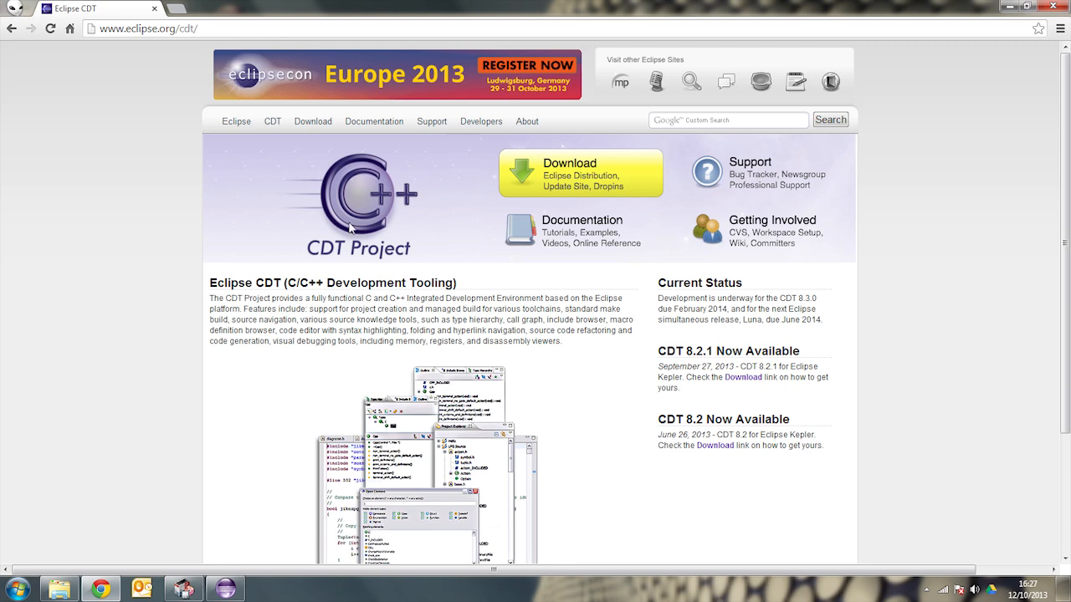
Step: Go to the CDT Downloads page and select the Kepler p2 repository URL to copy
{"action": "left_click_drag", "start_coordinate": [398, 298], "coordinate": [474, 309]}
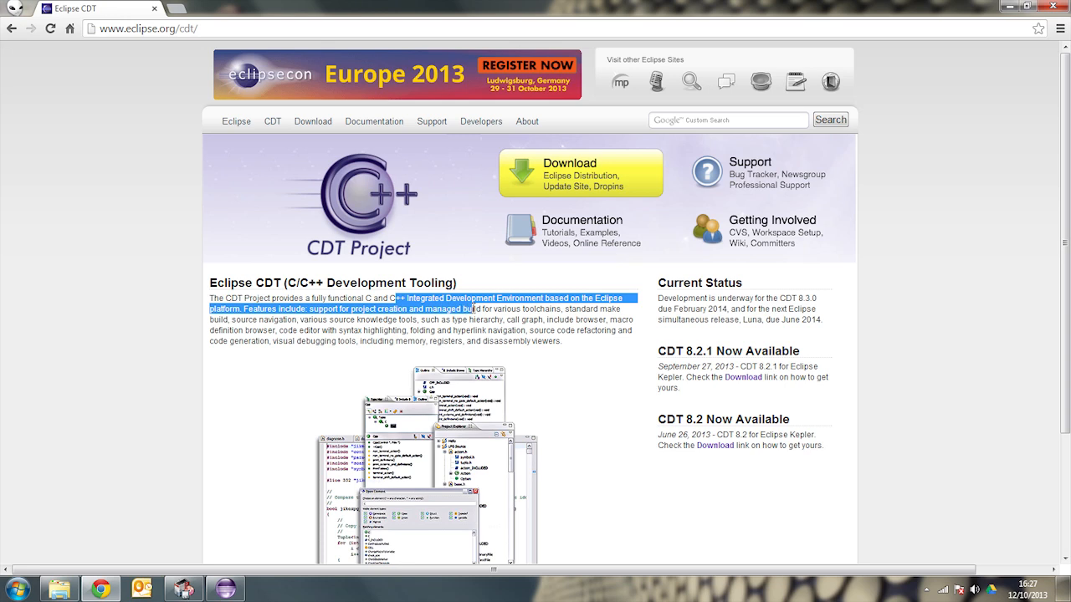
{"action": "left_click", "coordinate": [595, 182]}
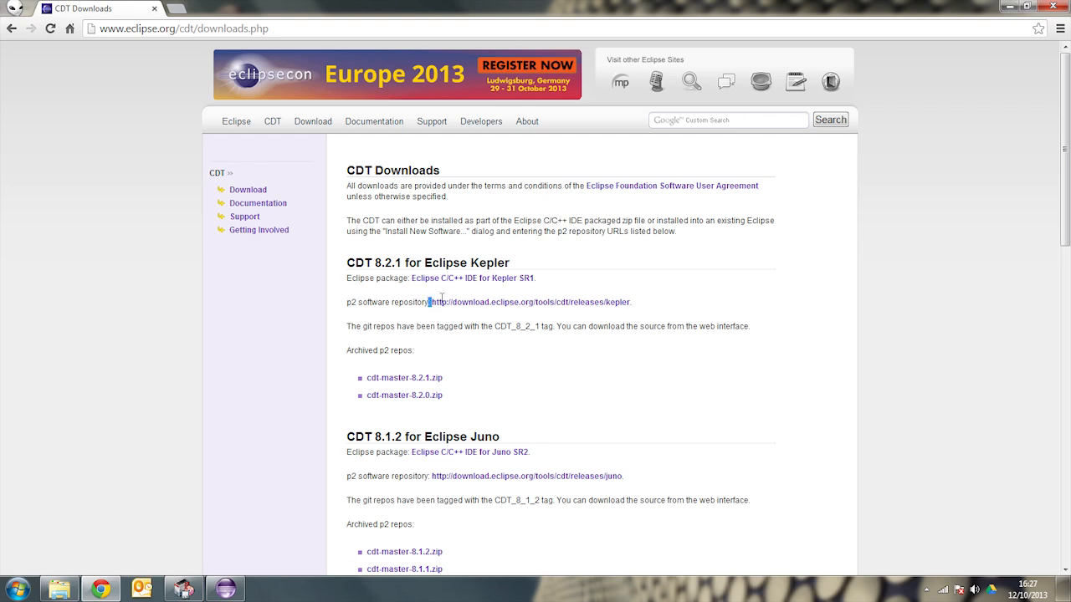
{"action": "left_click_drag", "start_coordinate": [431, 302], "coordinate": [629, 302]}
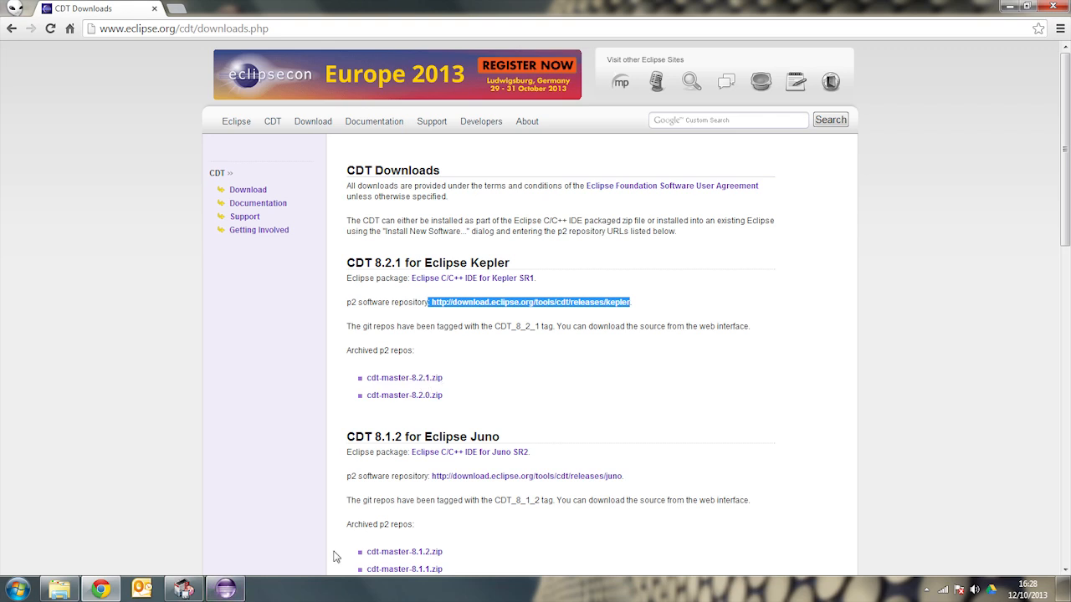
Step: Back in Eclipse, open Help > Install New Software and add a new repository
{"action": "left_click", "coordinate": [224, 589]}
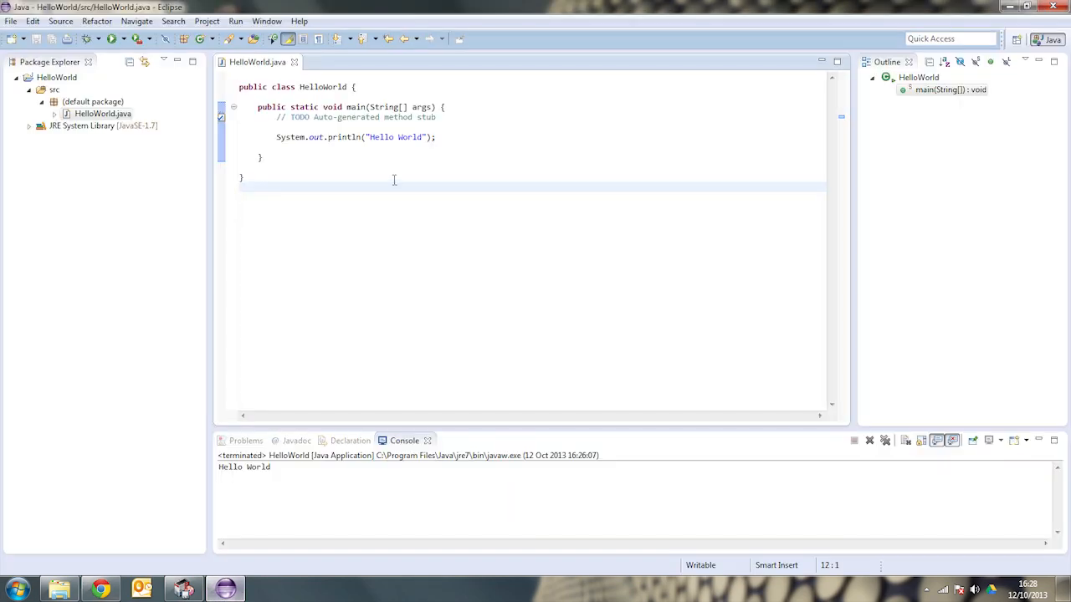
{"action": "left_click", "coordinate": [299, 21]}
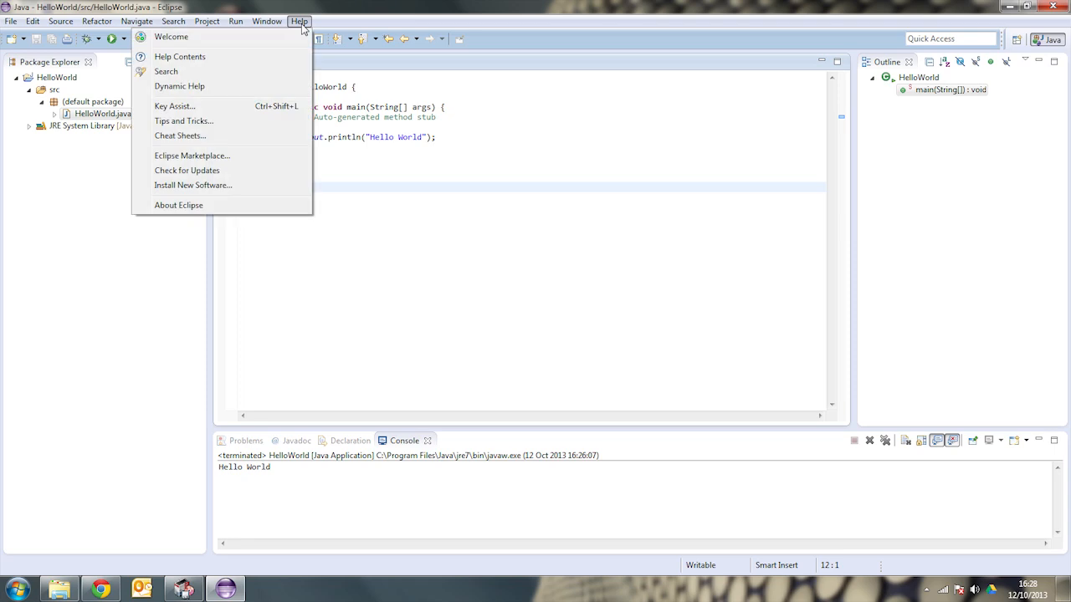
{"action": "left_click", "coordinate": [264, 192]}
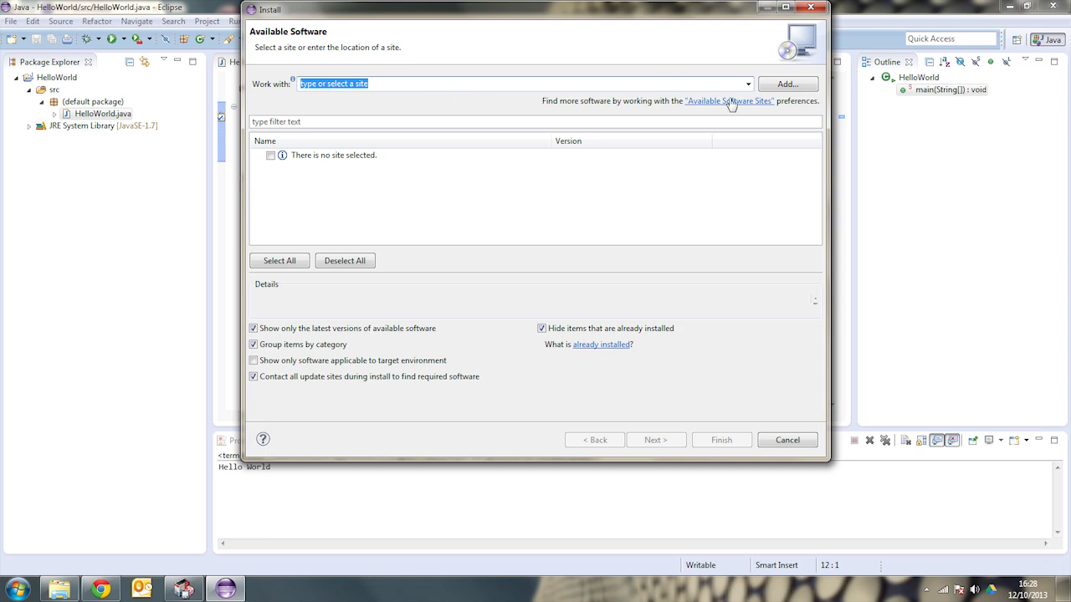
{"action": "left_click", "coordinate": [787, 83]}
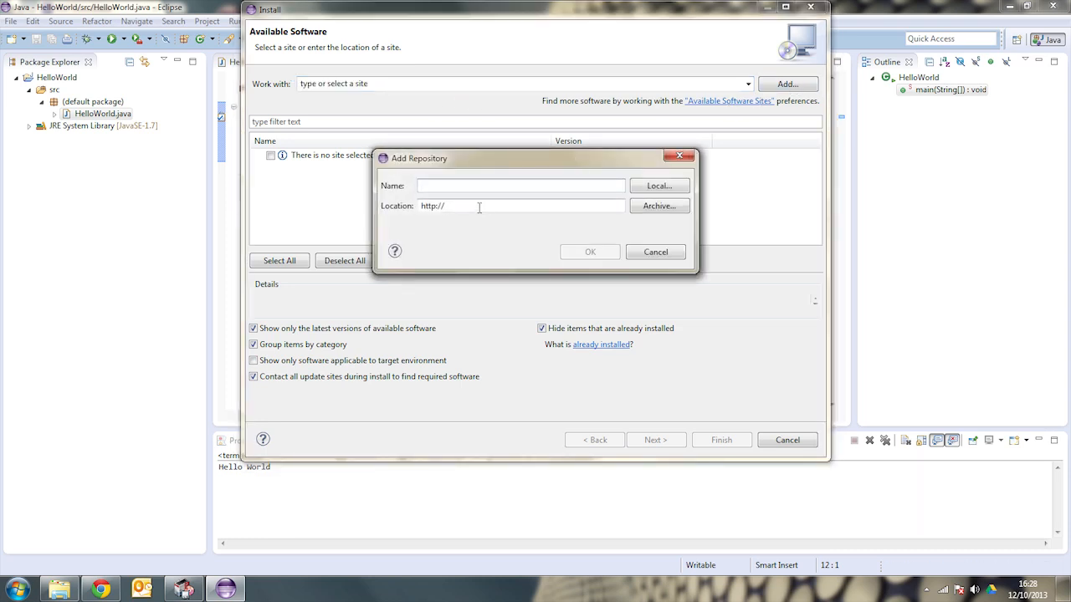
Step: Paste the Kepler CDT URL as the location, name the repository Eclipse CDT and confirm
{"action": "left_click_drag", "start_coordinate": [500, 205], "coordinate": [415, 213]}
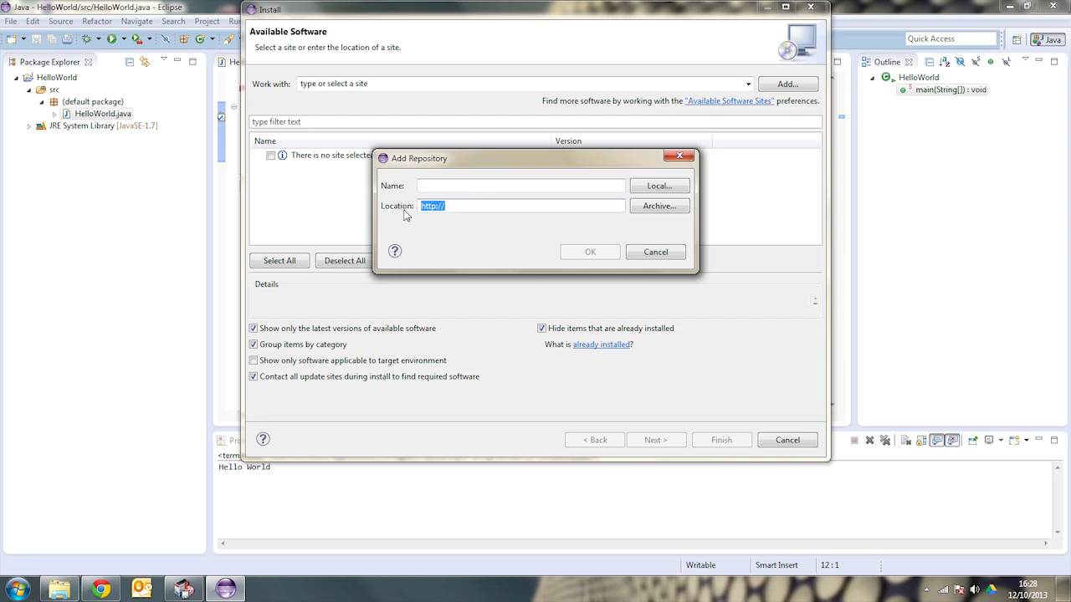
{"action": "key", "text": "ctrl+v"}
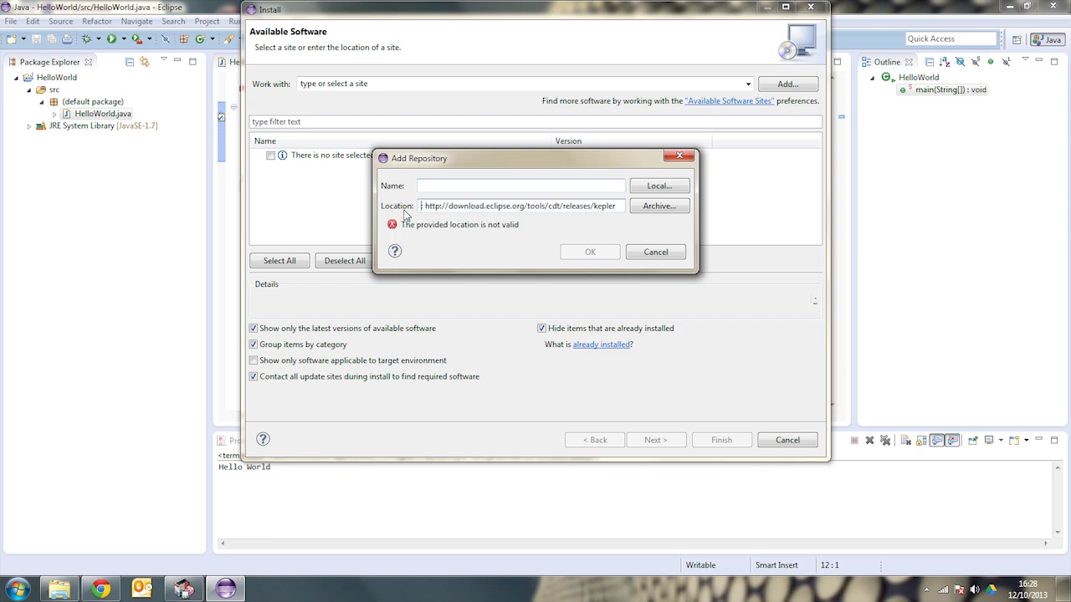
{"action": "key", "text": "BackSpace"}
{"action": "key", "text": "BackSpace"}
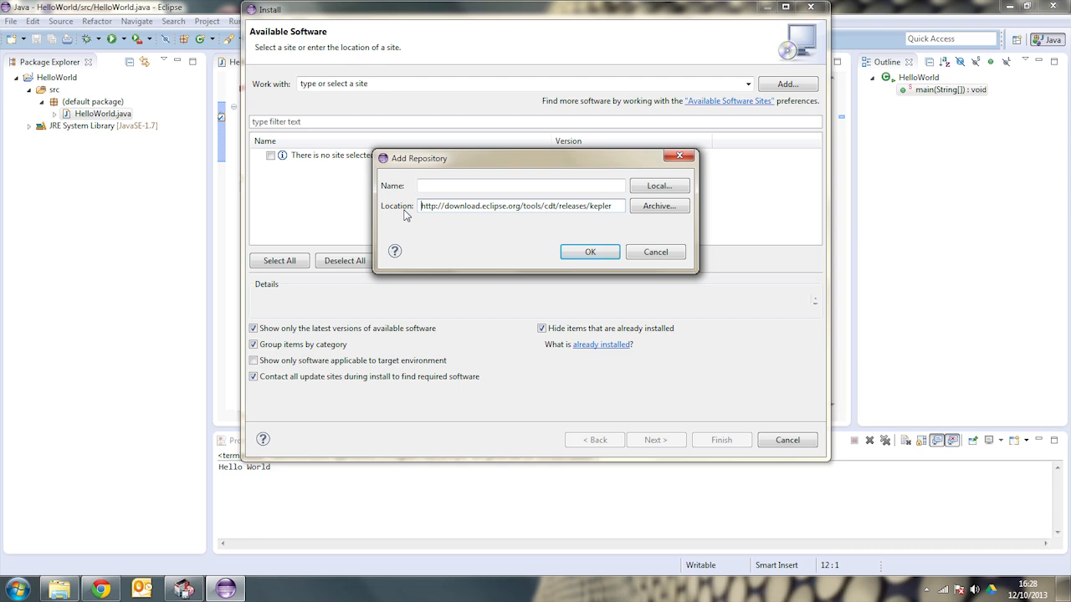
{"action": "left_click", "coordinate": [482, 185]}
{"action": "type", "text": "Eclipse CD"}
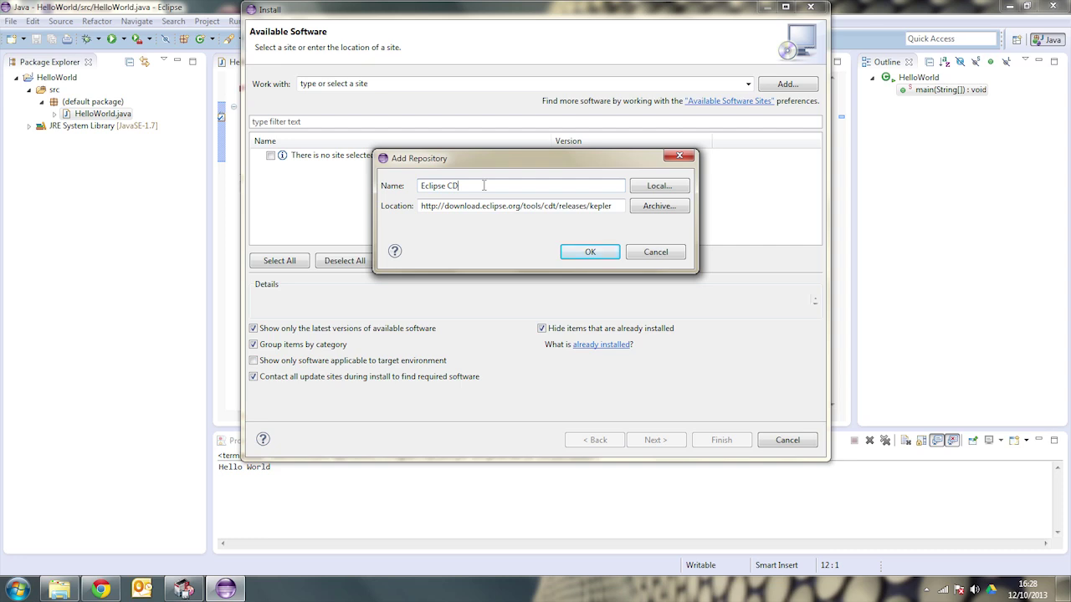
{"action": "type", "text": "T"}
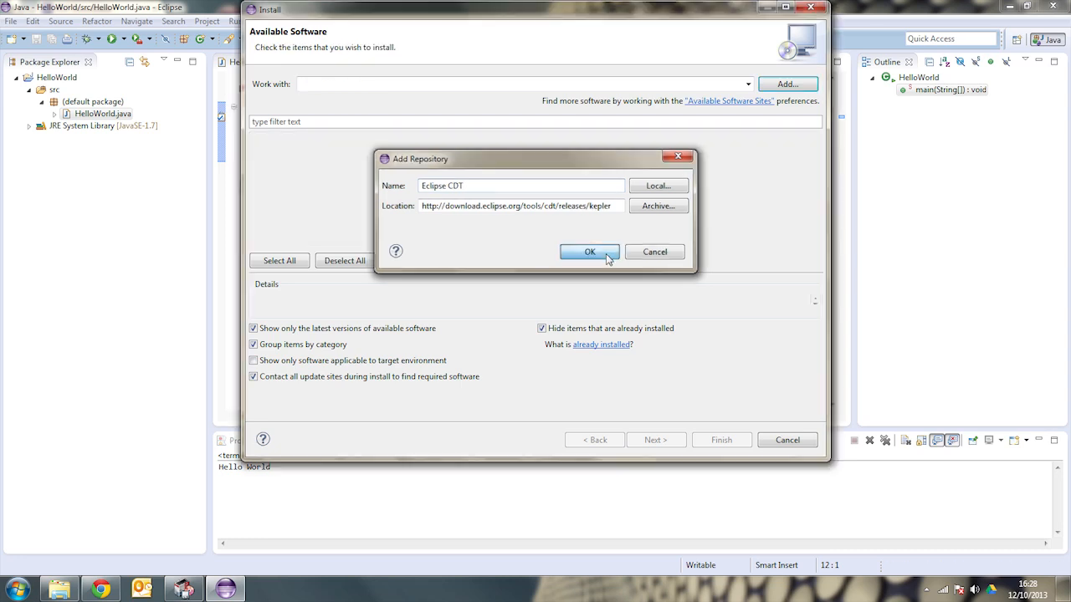
{"action": "left_click", "coordinate": [591, 252]}
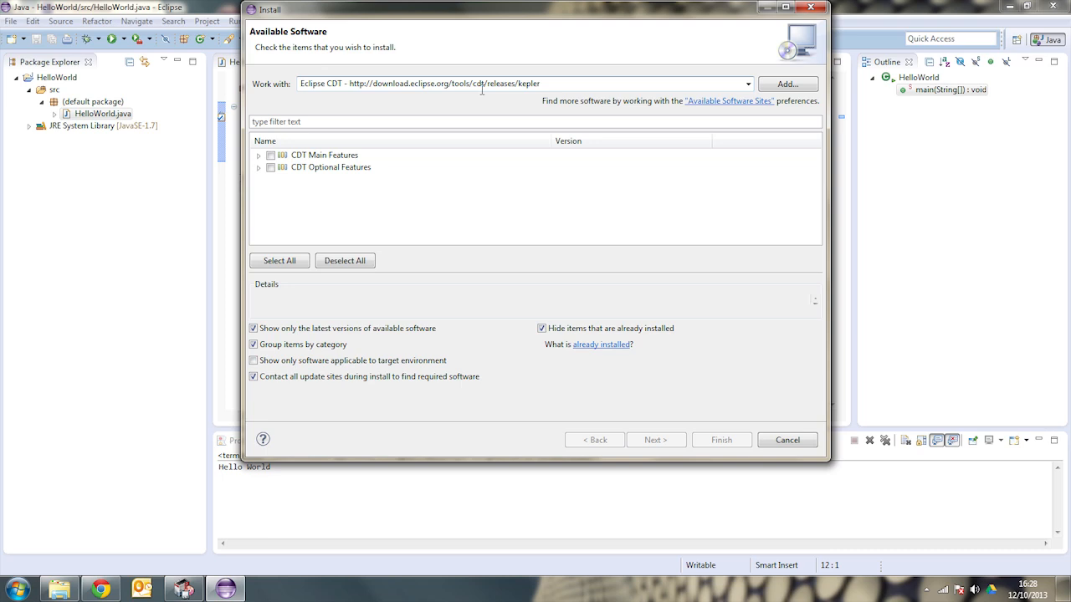
Step: Tick all CDT Main Features (C/C++ Development Tools and SDK) and continue
{"action": "left_click", "coordinate": [259, 156]}
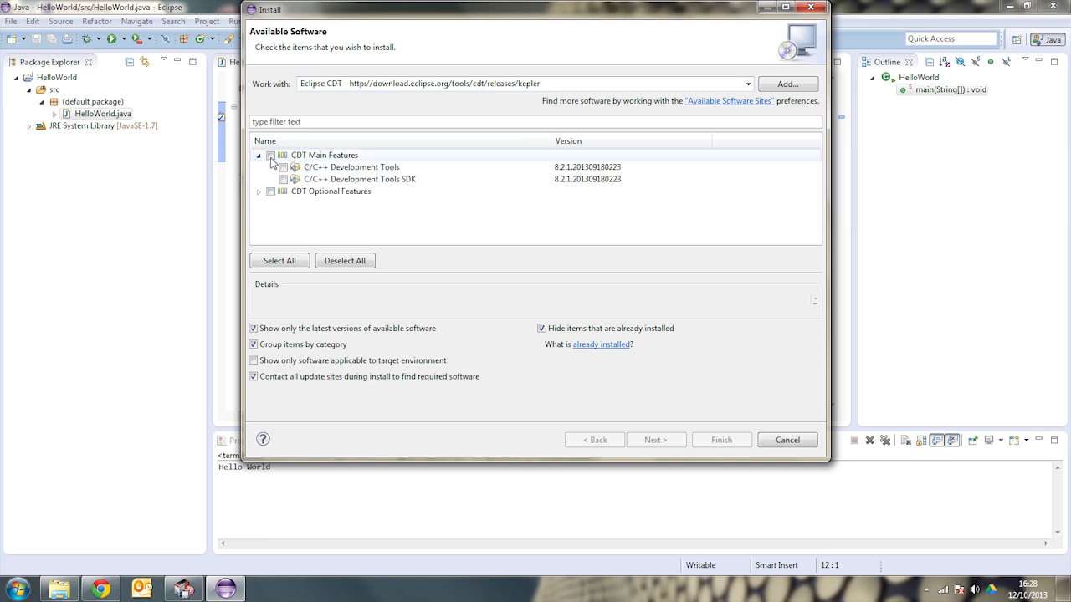
{"action": "left_click", "coordinate": [271, 156]}
{"action": "left_click", "coordinate": [259, 192]}
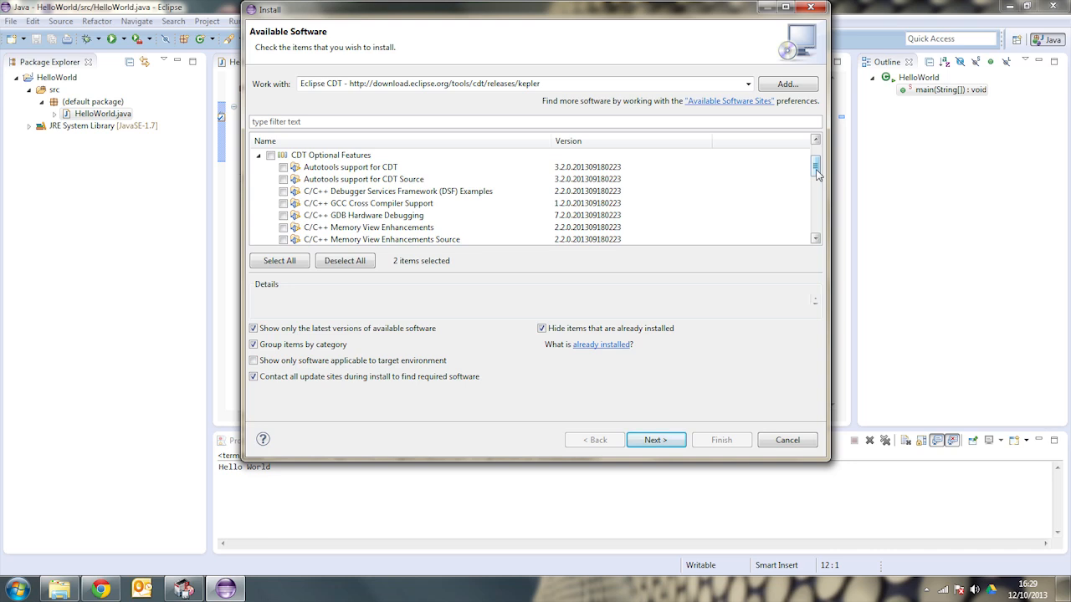
{"action": "mouse_move", "coordinate": [818, 173]}
{"action": "left_mouse_down"}
{"action": "mouse_move", "coordinate": [816, 232]}
{"action": "mouse_move", "coordinate": [815, 147]}
{"action": "left_mouse_up"}
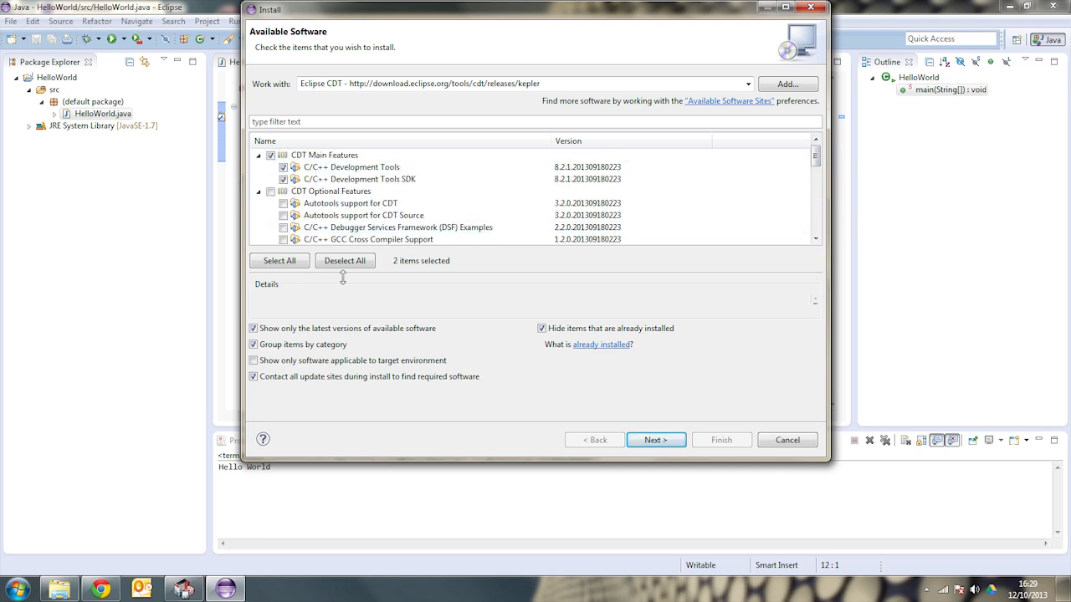
{"action": "left_click", "coordinate": [653, 441]}
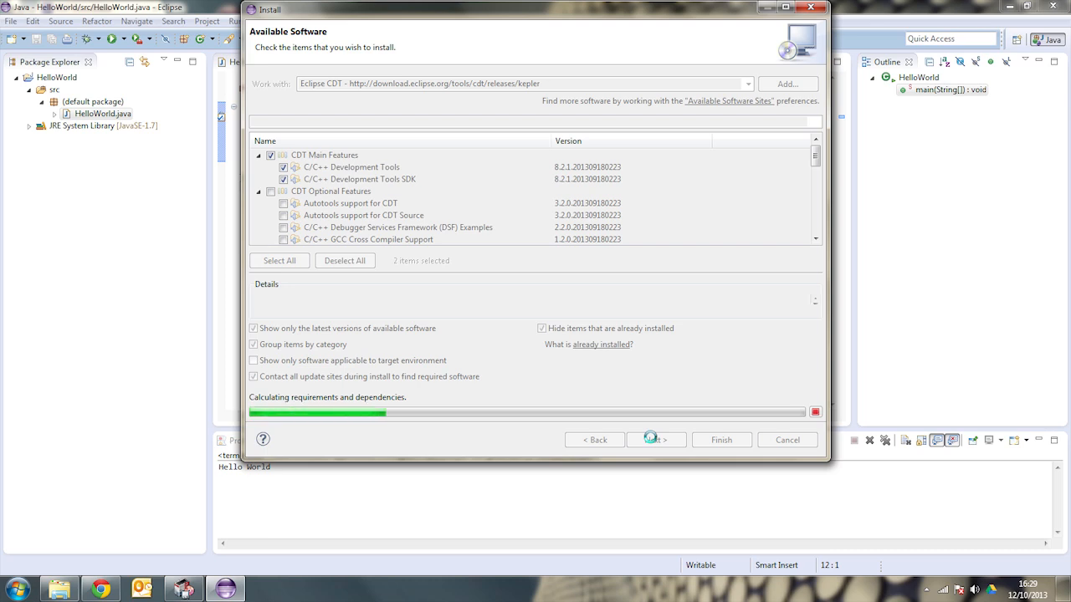
Step: Accept the Eclipse license terms and finish to install the CDT features
{"action": "left_click", "coordinate": [656, 363]}
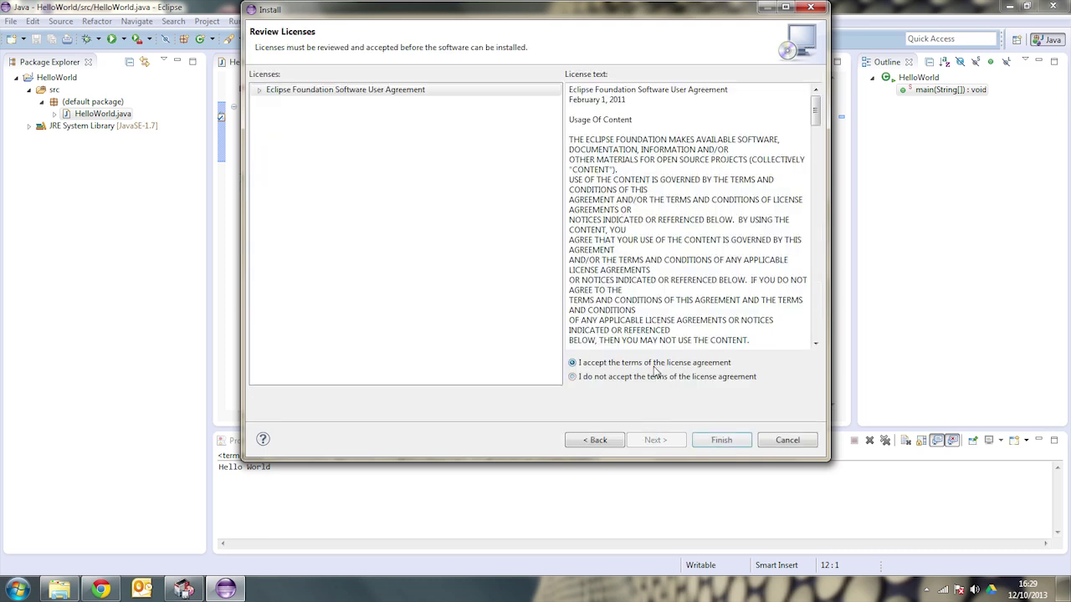
{"action": "left_click", "coordinate": [721, 440]}
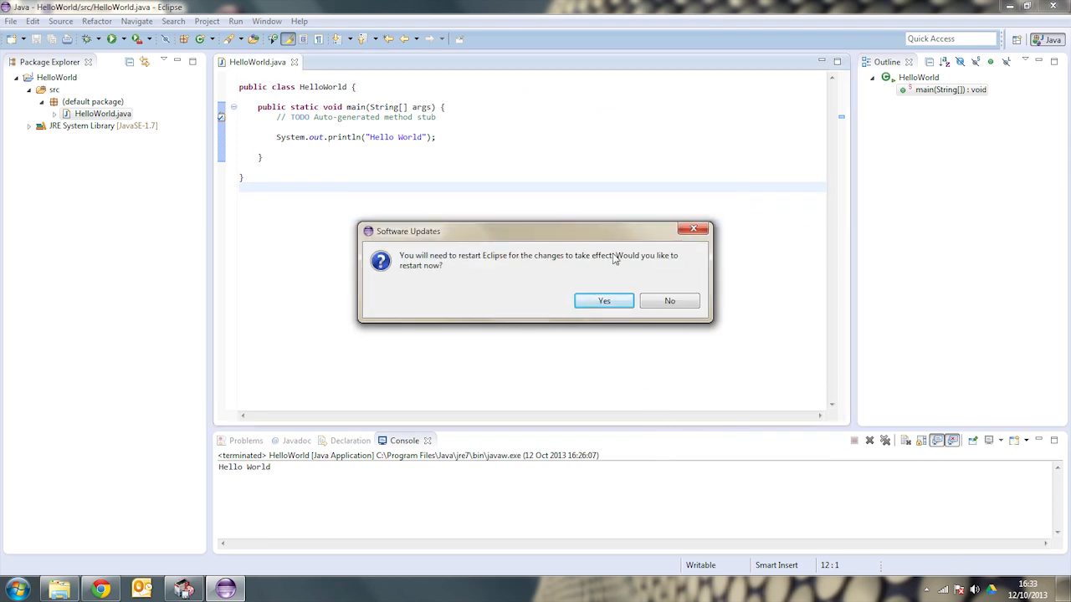
Step: Restart Eclipse to apply CDT, close Chrome and the Welcome tab, and expand HelloWorld in Package Explorer
{"action": "left_click", "coordinate": [604, 301]}
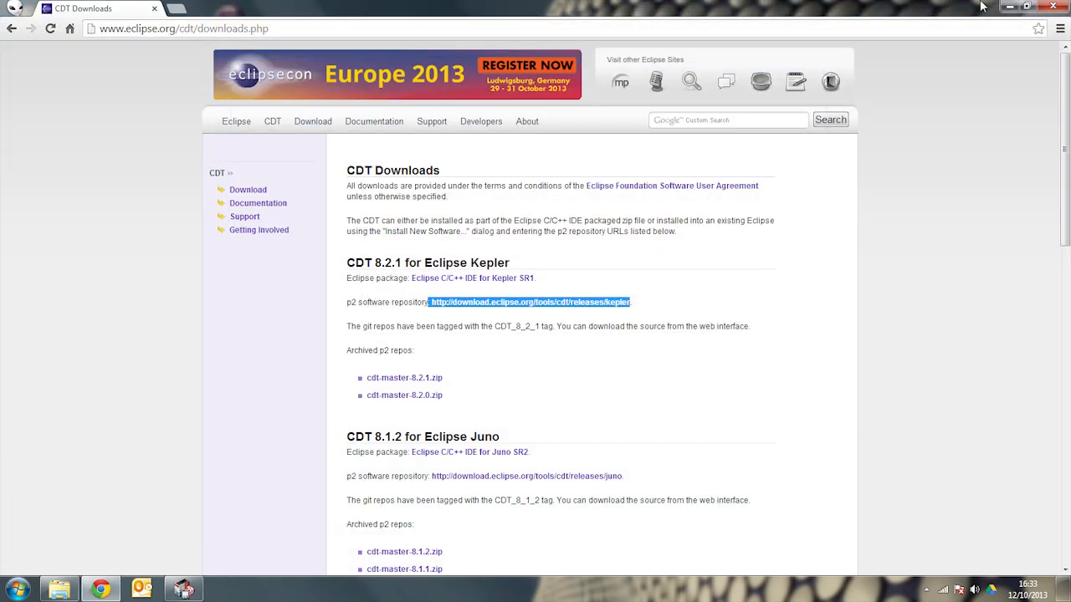
{"action": "left_click", "coordinate": [1061, 6]}
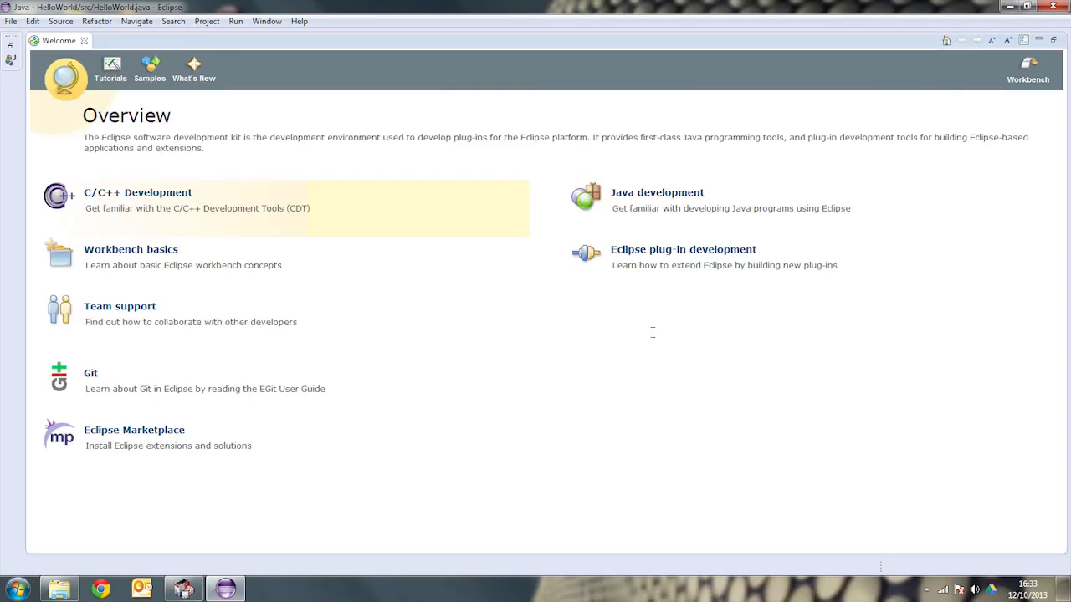
{"action": "left_click", "coordinate": [84, 40]}
{"action": "left_click", "coordinate": [56, 77]}
{"action": "left_click", "coordinate": [17, 78]}
Step: Reopen HelloWorld.java from src and run it so the console prints Hello World
{"action": "left_click", "coordinate": [53, 90]}
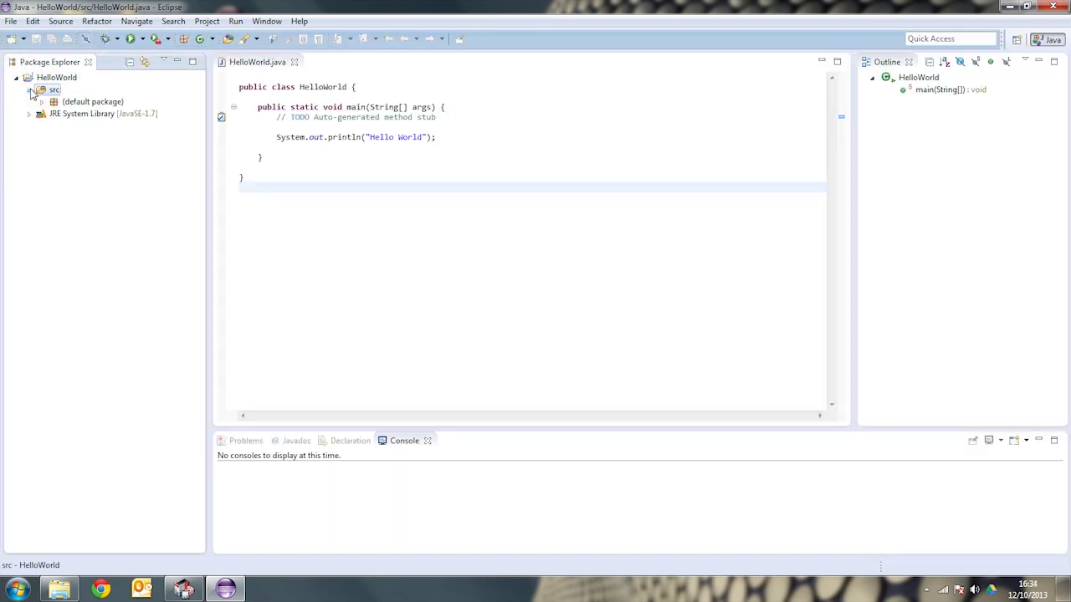
{"action": "left_click", "coordinate": [42, 101]}
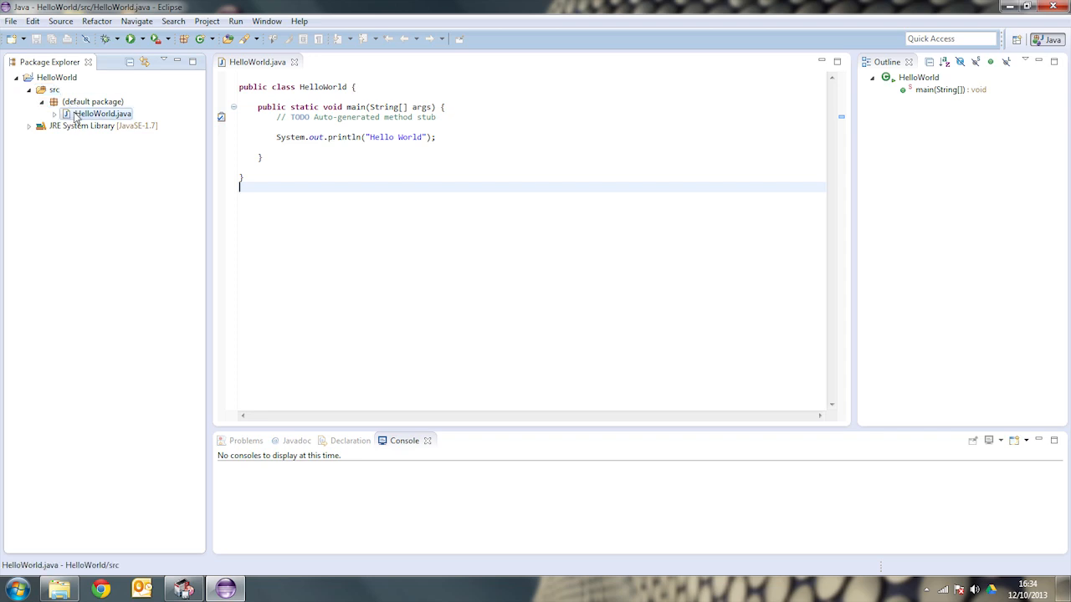
{"action": "double_click", "coordinate": [100, 113]}
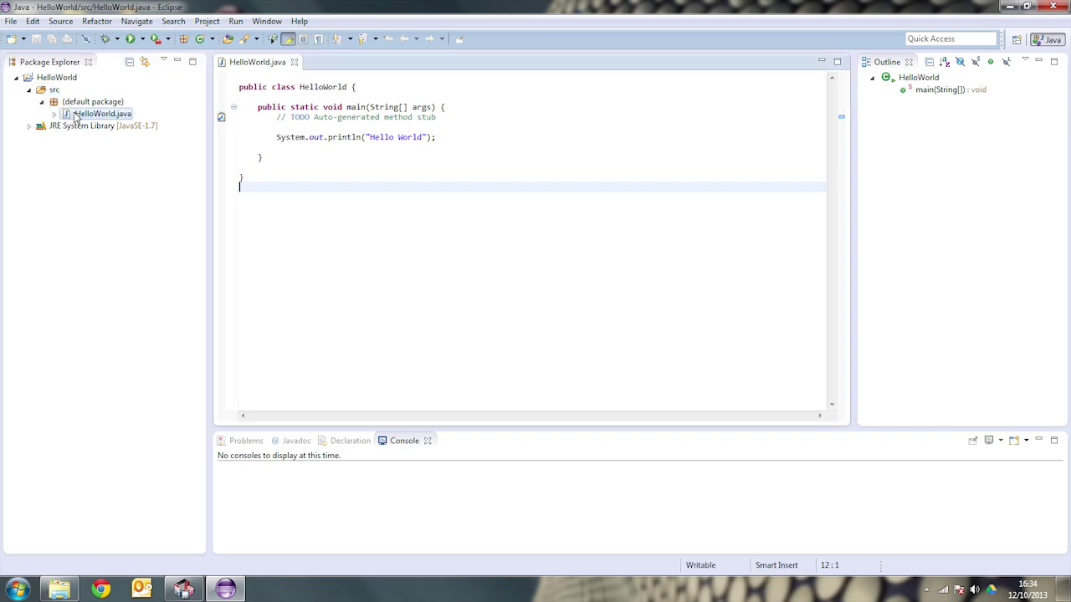
{"action": "left_click", "coordinate": [129, 39]}
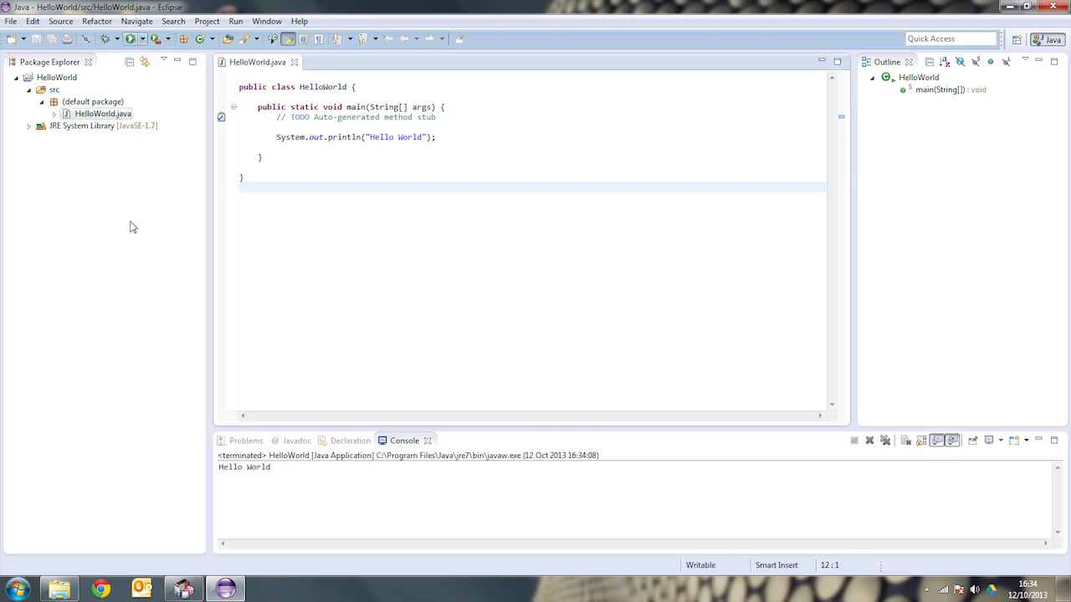
{"action": "left_click", "coordinate": [258, 107]}
Step: Start a new C++ Project from the C/C++ category of the New Project wizard
{"action": "left_click", "coordinate": [11, 21]}
{"action": "mouse_move", "coordinate": [32, 37]}
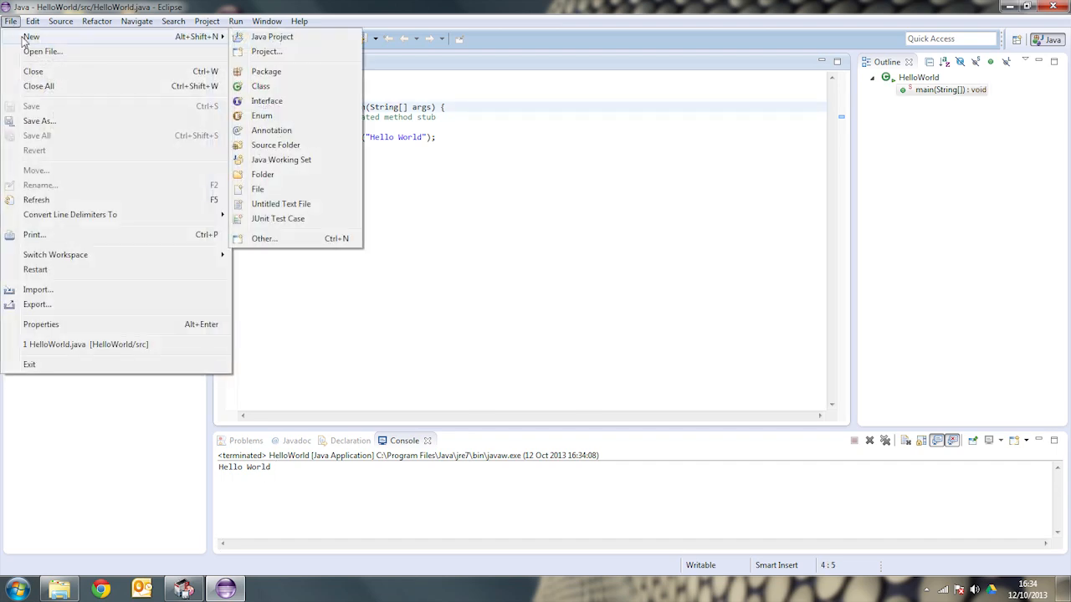
{"action": "left_click", "coordinate": [259, 51]}
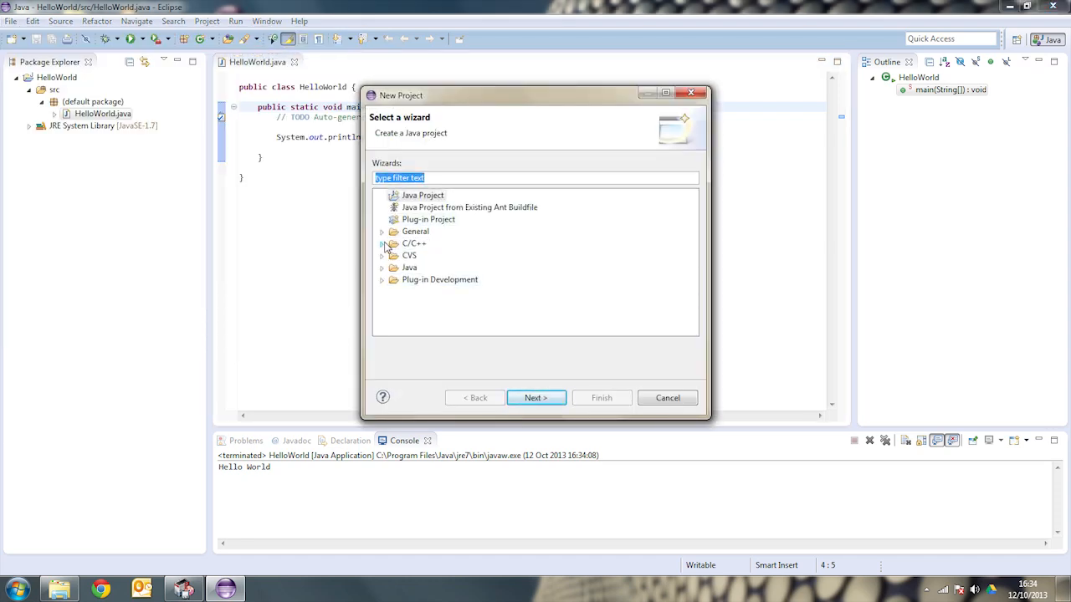
{"action": "left_click", "coordinate": [382, 243]}
{"action": "left_click", "coordinate": [418, 270]}
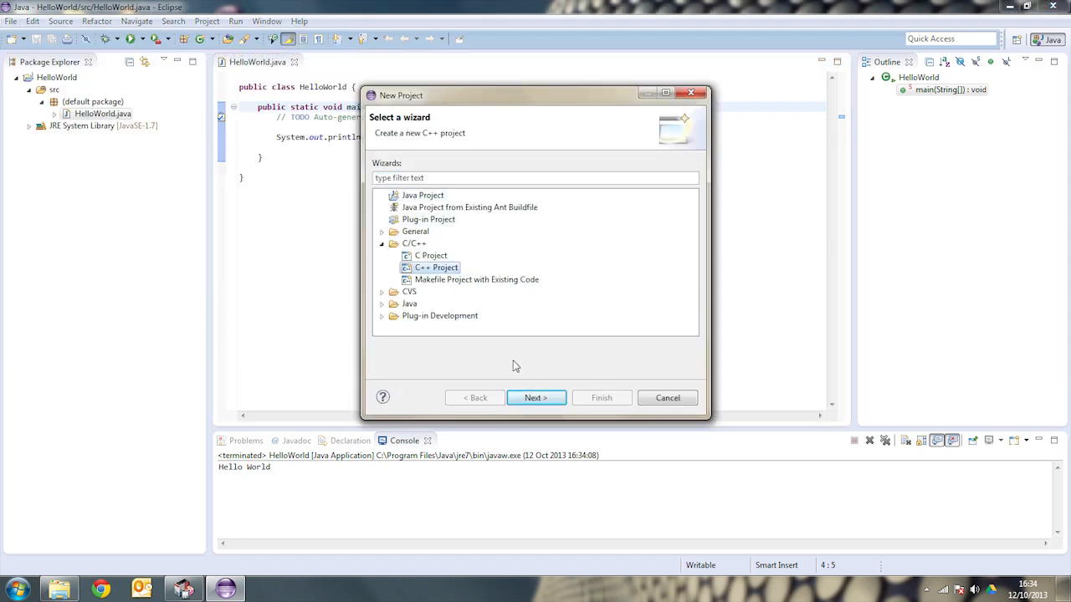
{"action": "left_click", "coordinate": [536, 397]}
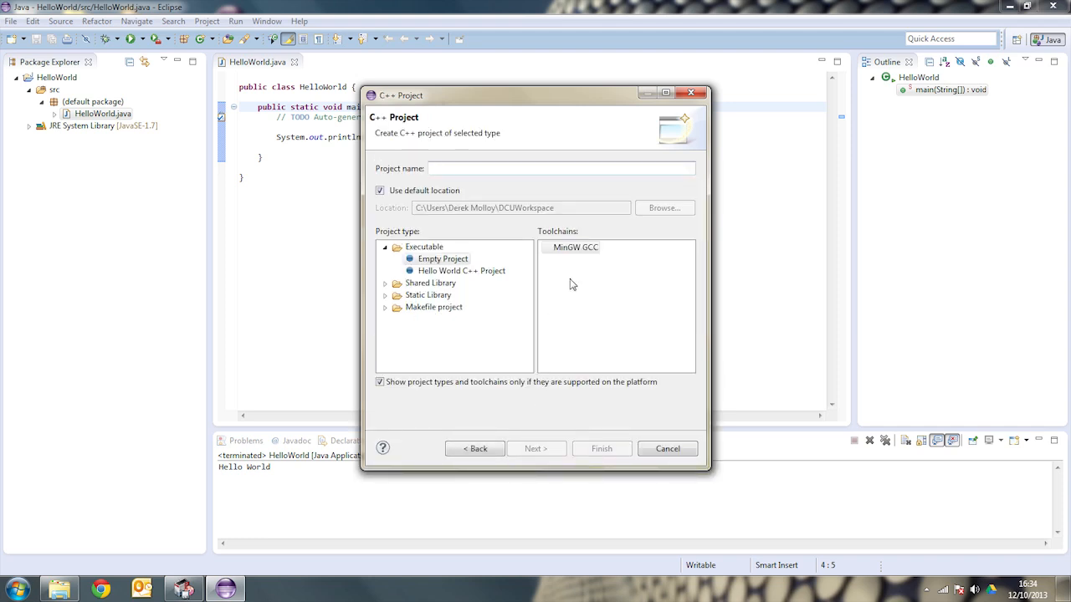
Step: Create HelloWorldCpp from the Hello World C++ Project template with the MinGW GCC toolchain
{"action": "left_click", "coordinate": [576, 247]}
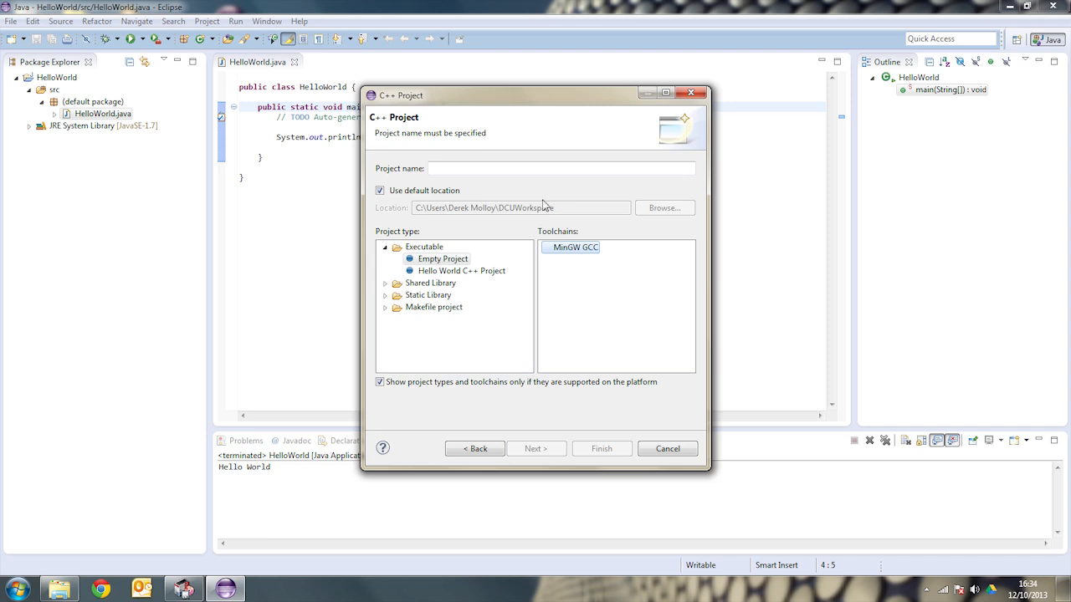
{"action": "left_click", "coordinate": [449, 271]}
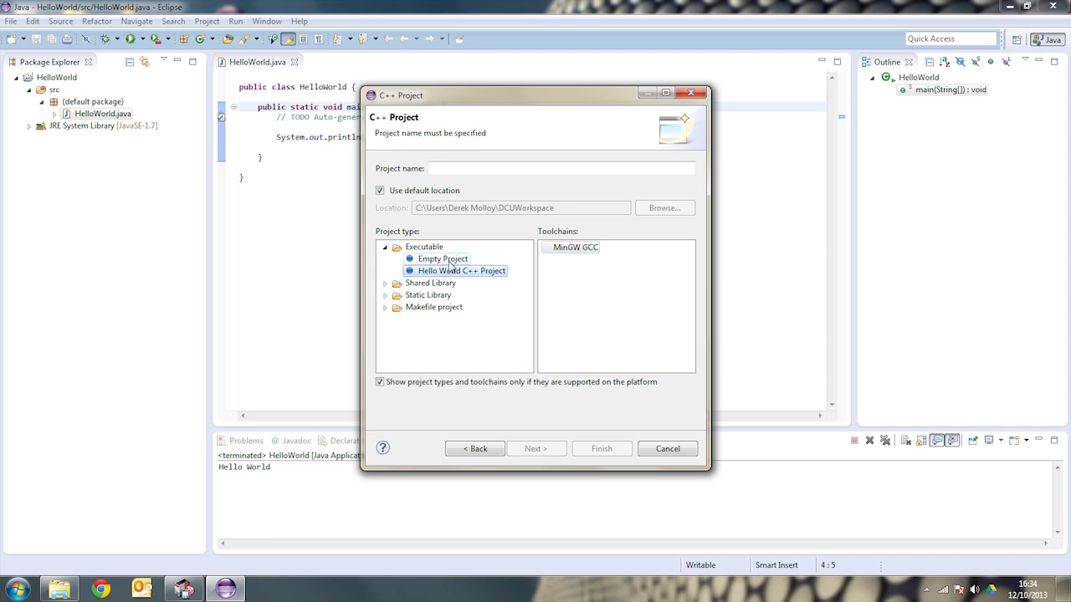
{"action": "left_click", "coordinate": [443, 258]}
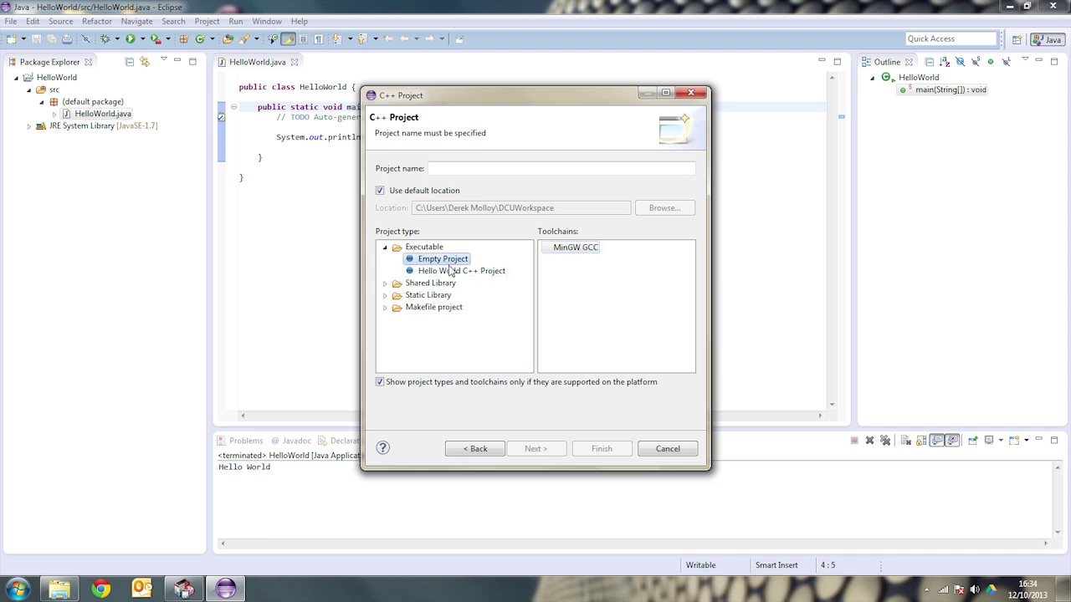
{"action": "left_click", "coordinate": [538, 168]}
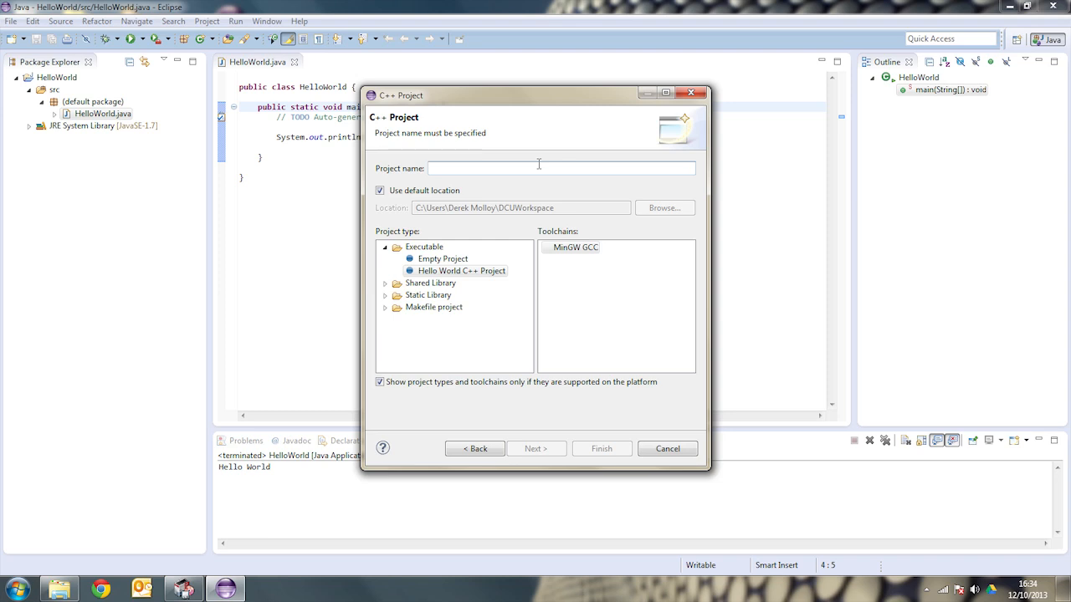
{"action": "type", "text": "HelloWorld"}
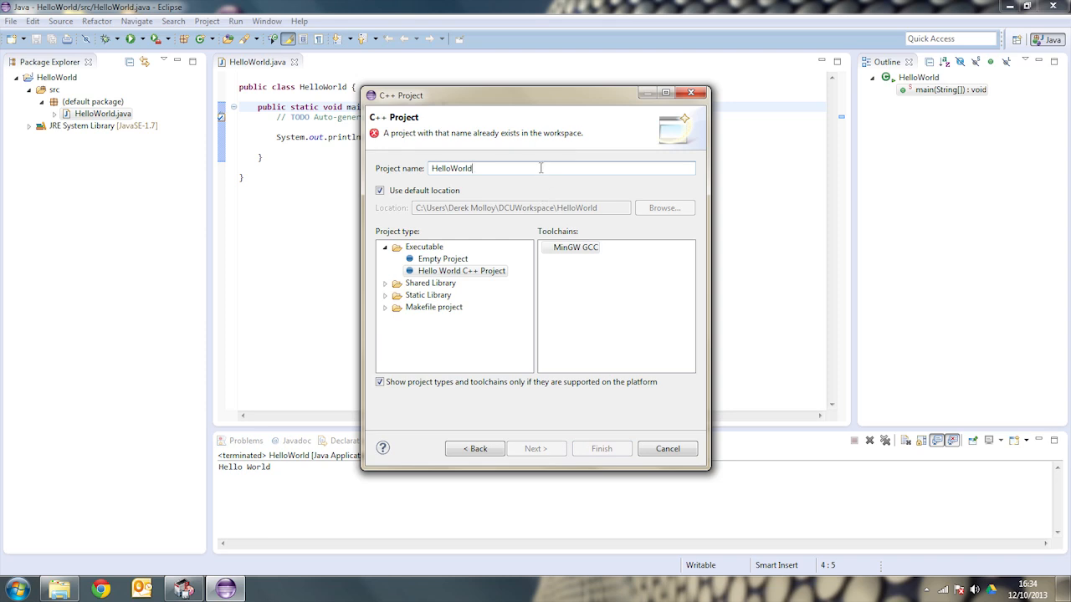
{"action": "type", "text": "Cpp"}
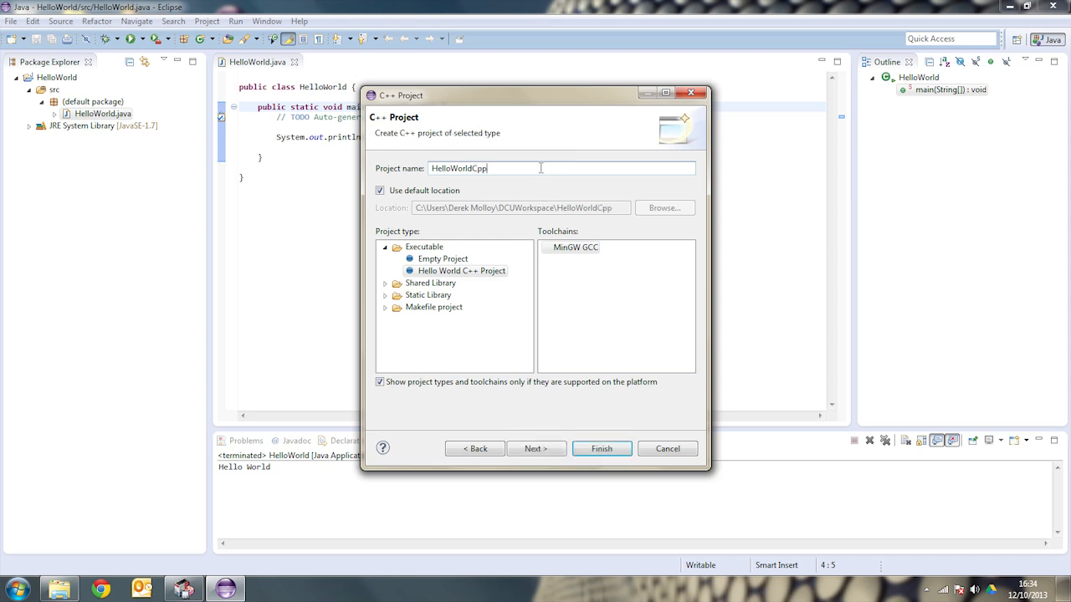
{"action": "left_click", "coordinate": [601, 449]}
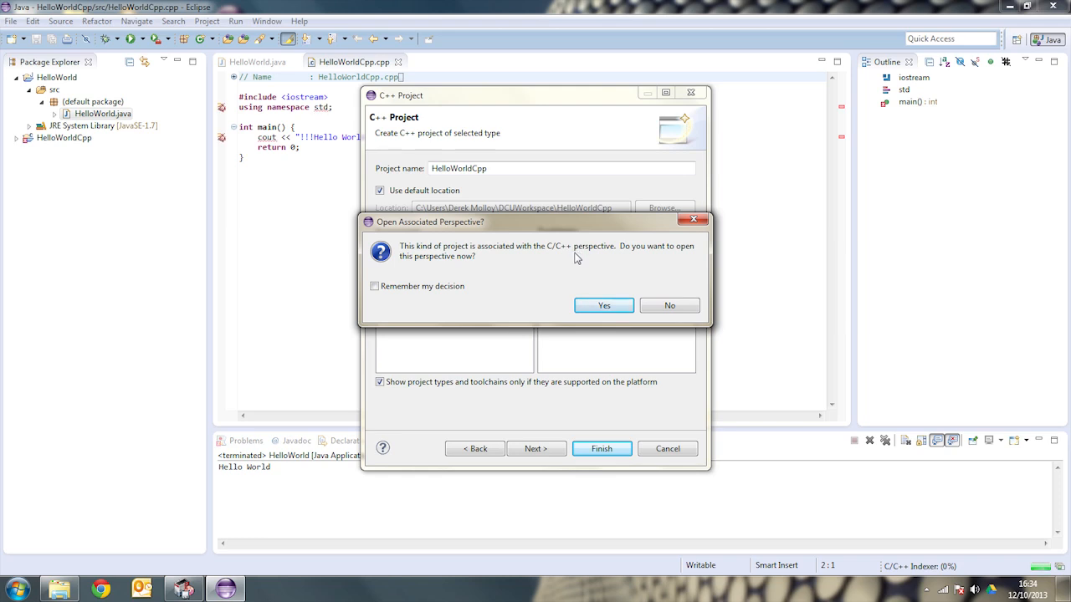
Step: Accept the C/C++ perspective and select HelloWorldCpp.cpp under the new project's src folder
{"action": "left_click", "coordinate": [605, 306]}
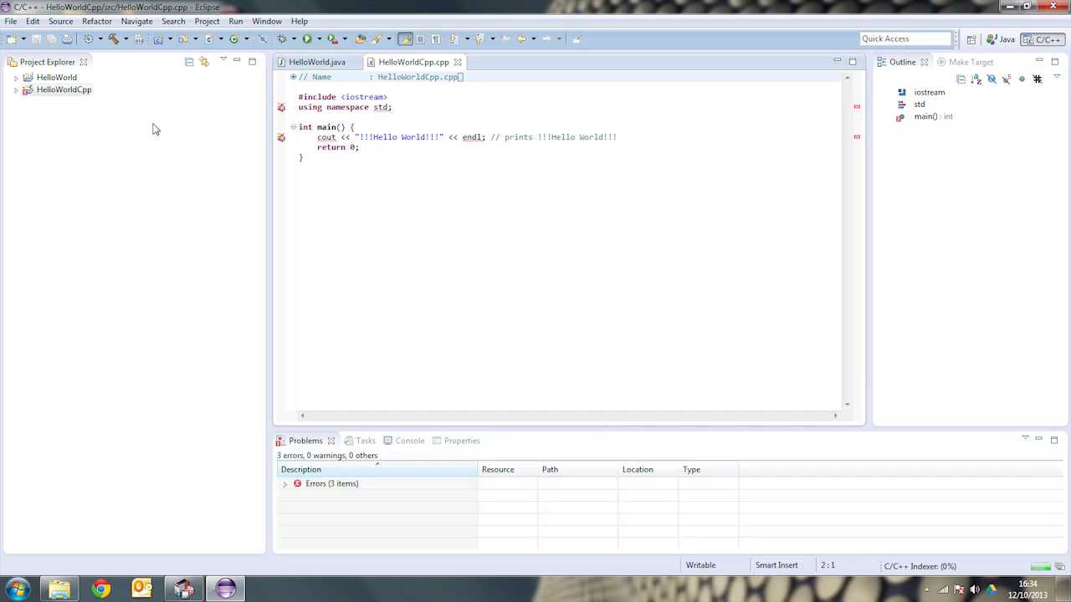
{"action": "left_click", "coordinate": [19, 90]}
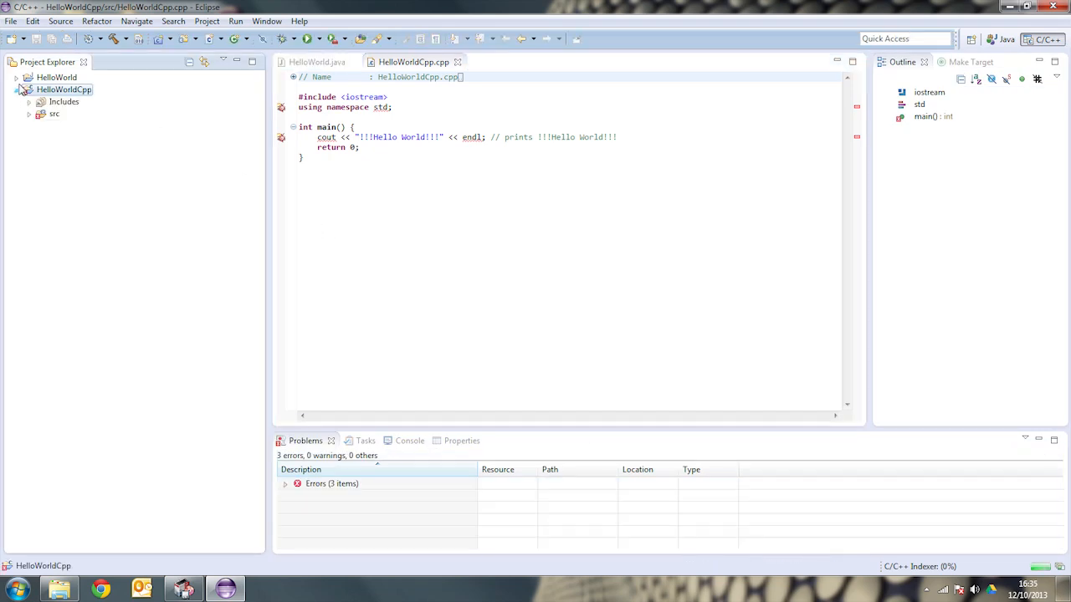
{"action": "left_click", "coordinate": [16, 77]}
{"action": "left_click", "coordinate": [30, 138]}
{"action": "left_click", "coordinate": [96, 149]}
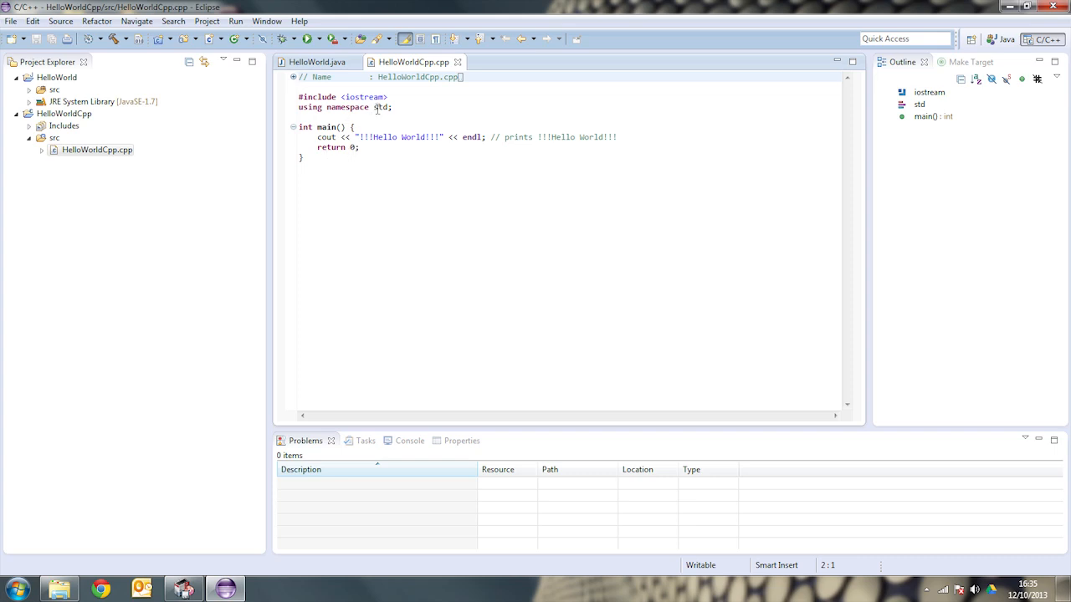
{"action": "left_click", "coordinate": [381, 153]}
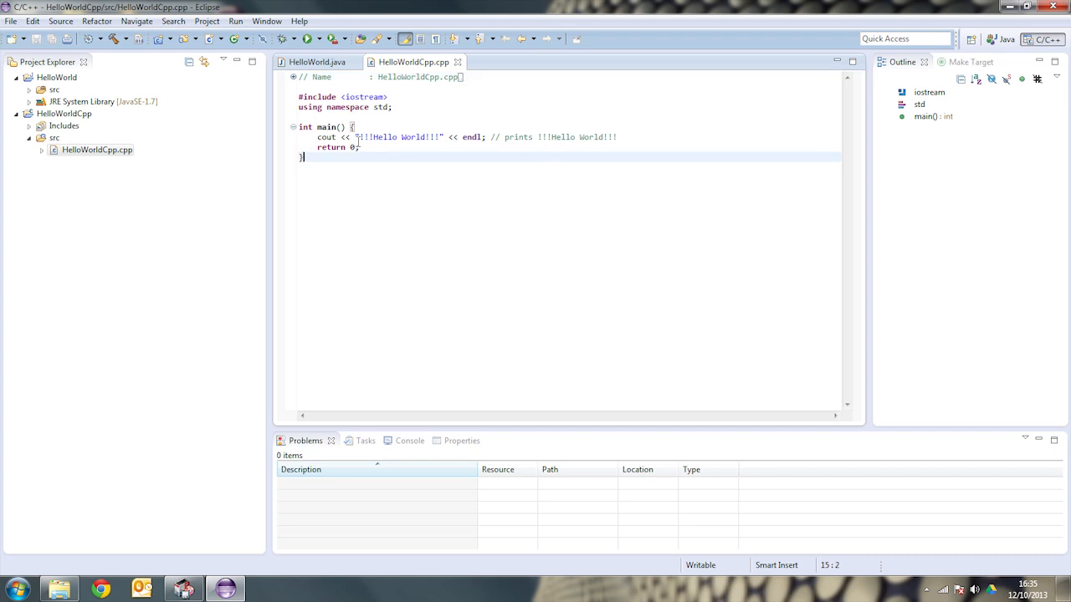
Step: Dismiss the Binary not found launch error and build all projects in the workspace
{"action": "left_click", "coordinate": [307, 39]}
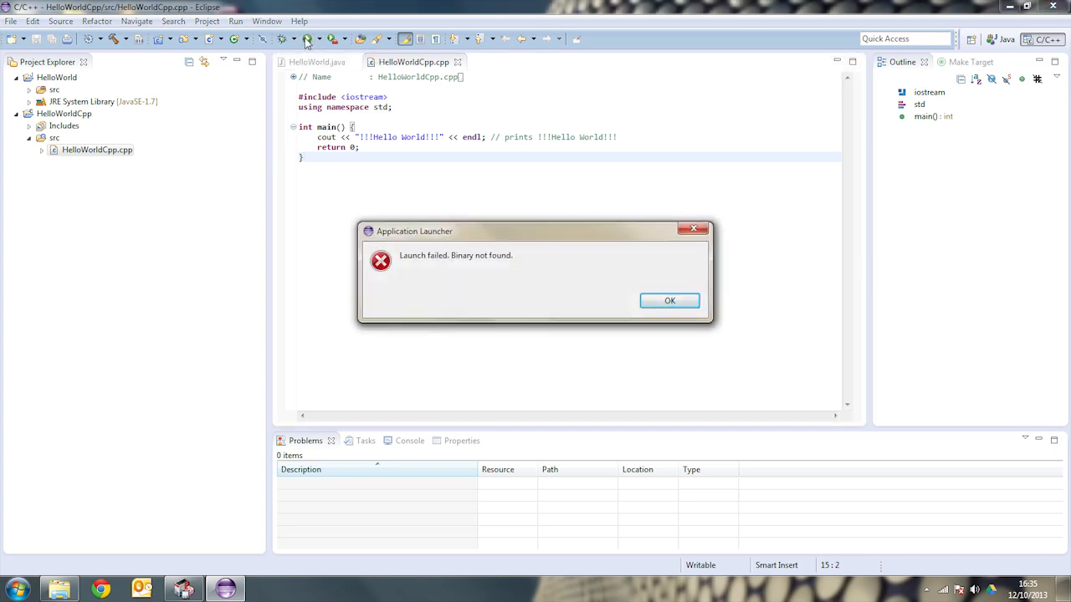
{"action": "left_click", "coordinate": [669, 301]}
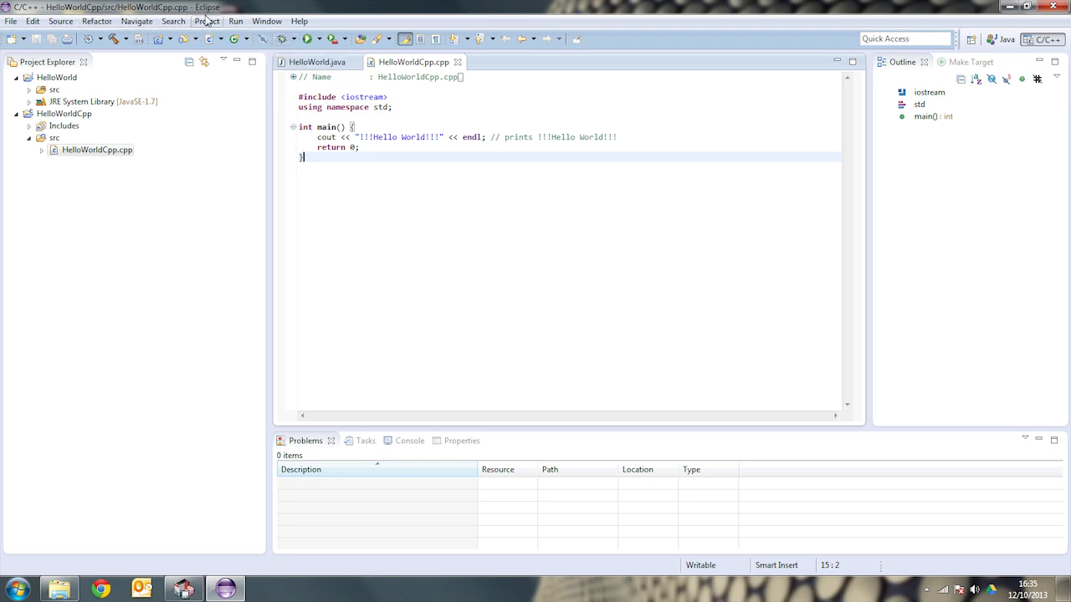
{"action": "left_click", "coordinate": [208, 21]}
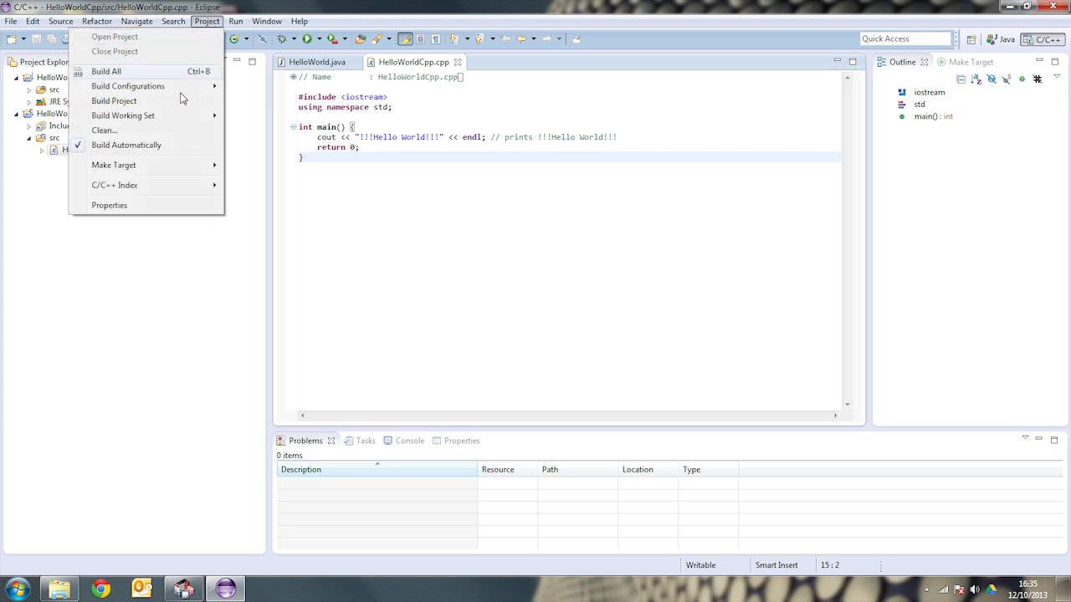
{"action": "left_click", "coordinate": [107, 72]}
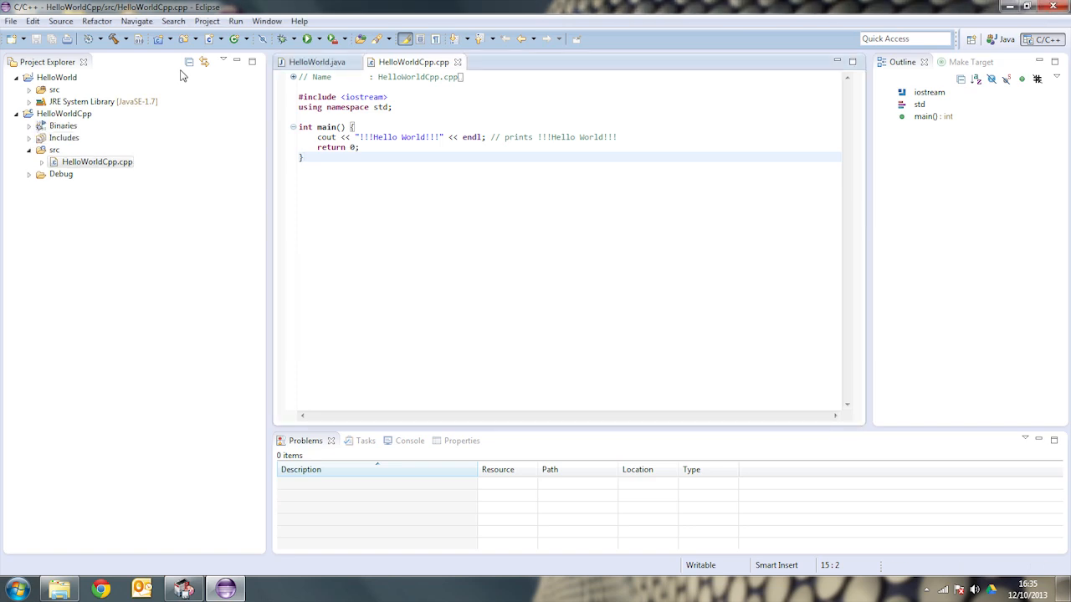
Step: Run the built HelloWorldCpp so the console shows !!!Hello World!!! and highlight that output
{"action": "left_click", "coordinate": [307, 40]}
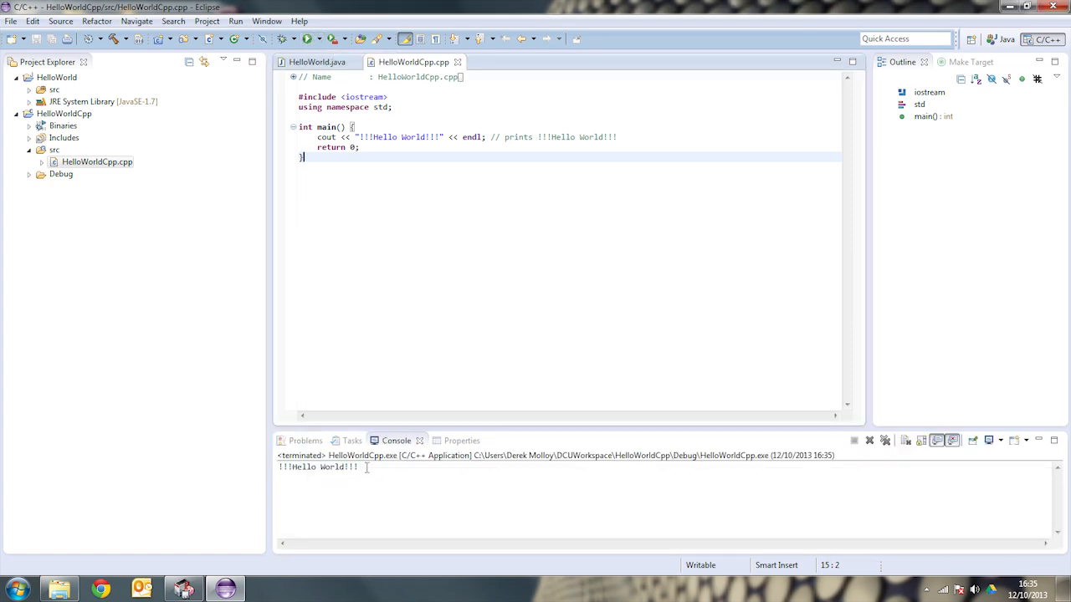
{"action": "left_click", "coordinate": [380, 472]}
{"action": "left_click_drag", "start_coordinate": [364, 468], "coordinate": [278, 468]}
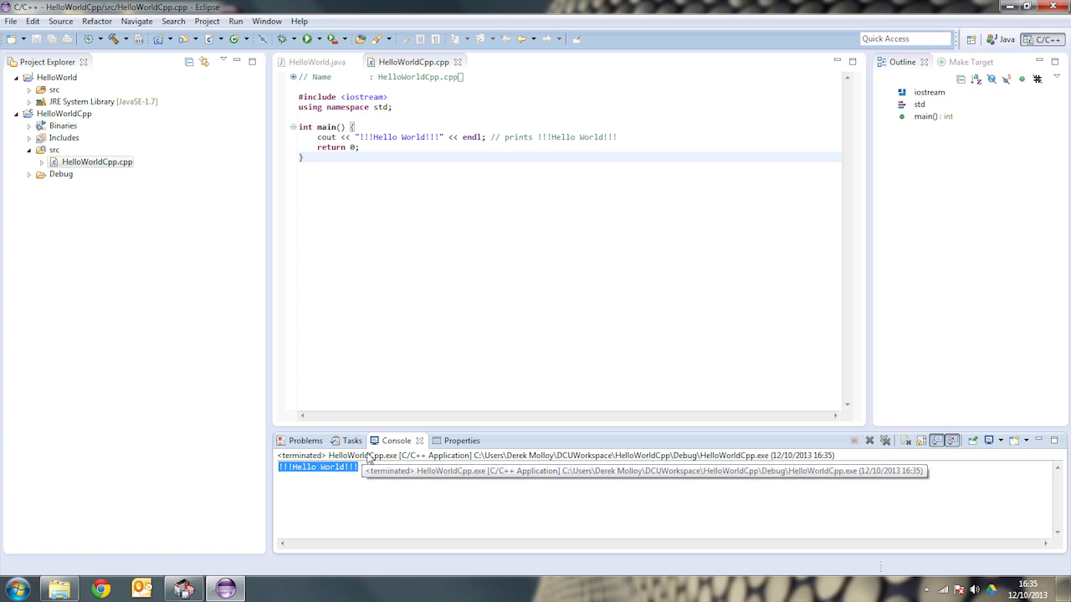
{"action": "left_click", "coordinate": [396, 362]}
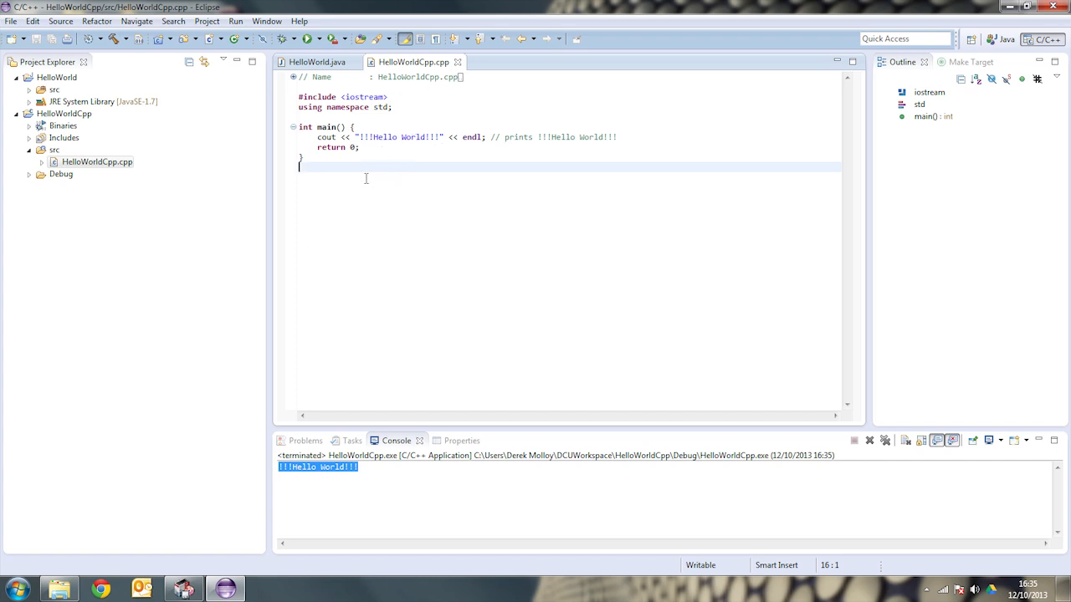
Step: Reopen HelloWorld.java from the HelloWorld project's default package
{"action": "left_click_drag", "start_coordinate": [358, 180], "coordinate": [88, 104]}
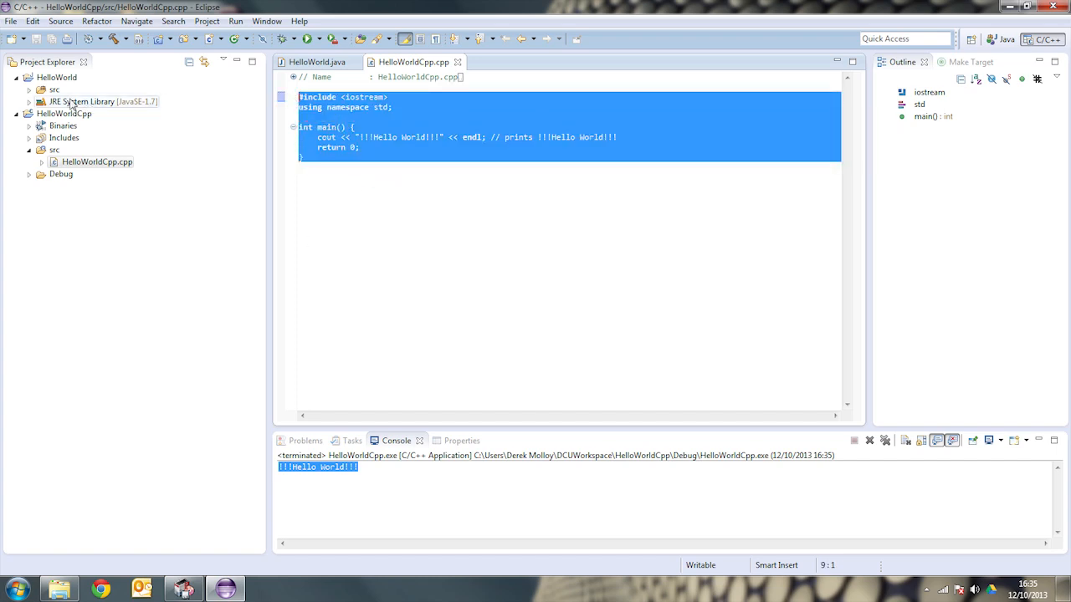
{"action": "left_click", "coordinate": [56, 77]}
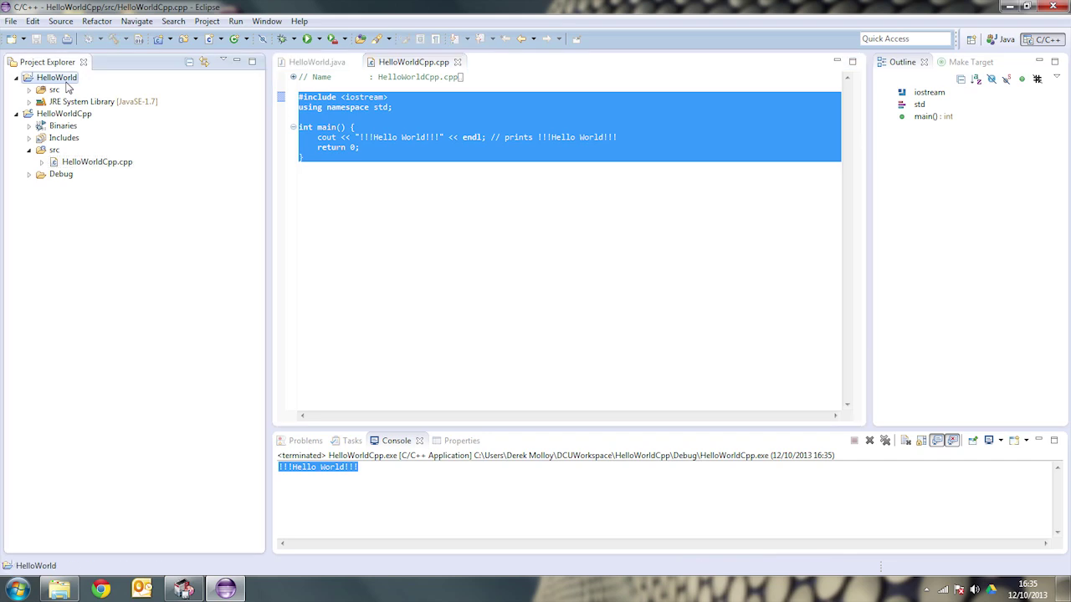
{"action": "left_click", "coordinate": [29, 101]}
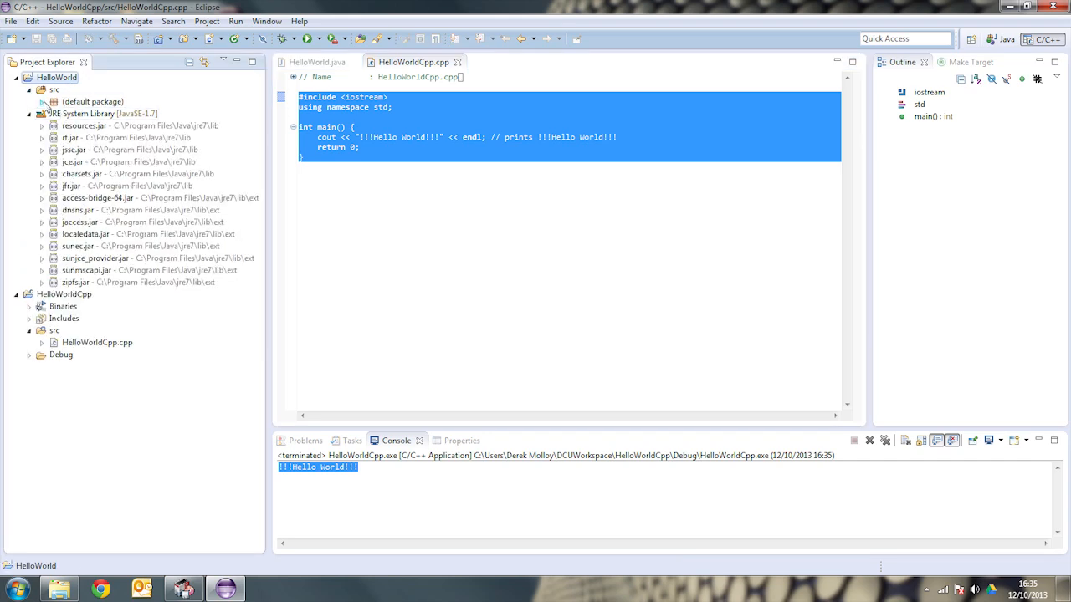
{"action": "left_click", "coordinate": [44, 101]}
{"action": "left_click", "coordinate": [92, 114]}
{"action": "double_click", "coordinate": [92, 113]}
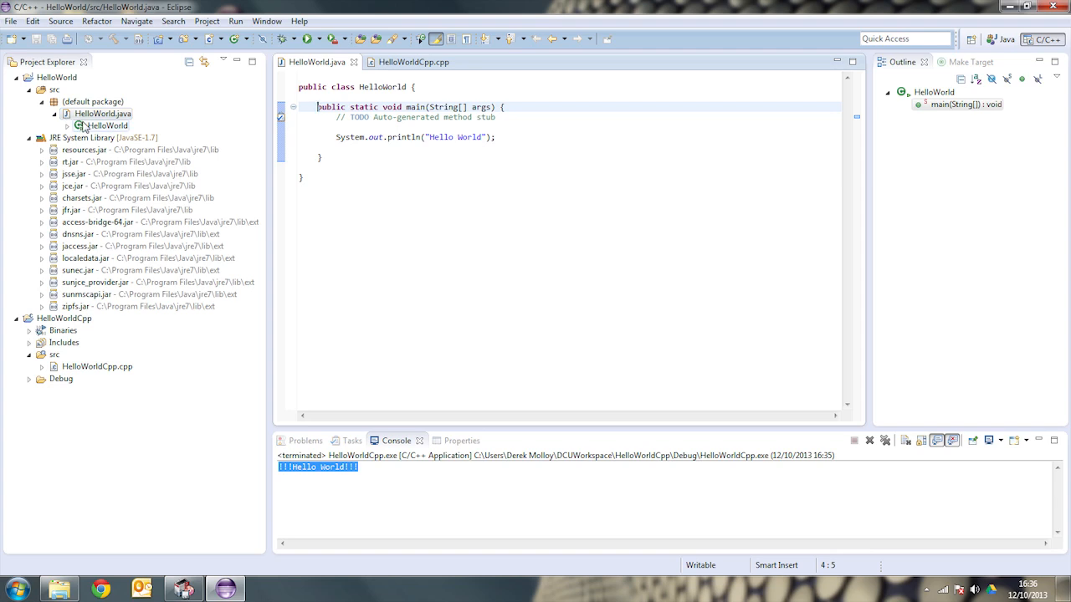
Step: Run the Java HelloWorld program so the console prints Hello World
{"action": "left_click", "coordinate": [103, 114]}
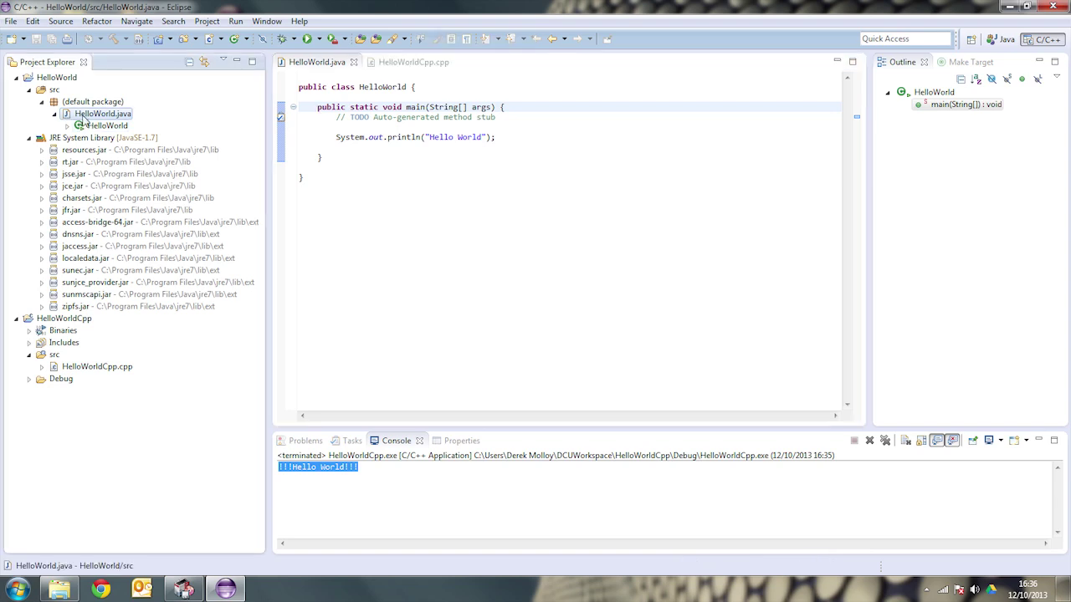
{"action": "left_click", "coordinate": [308, 39]}
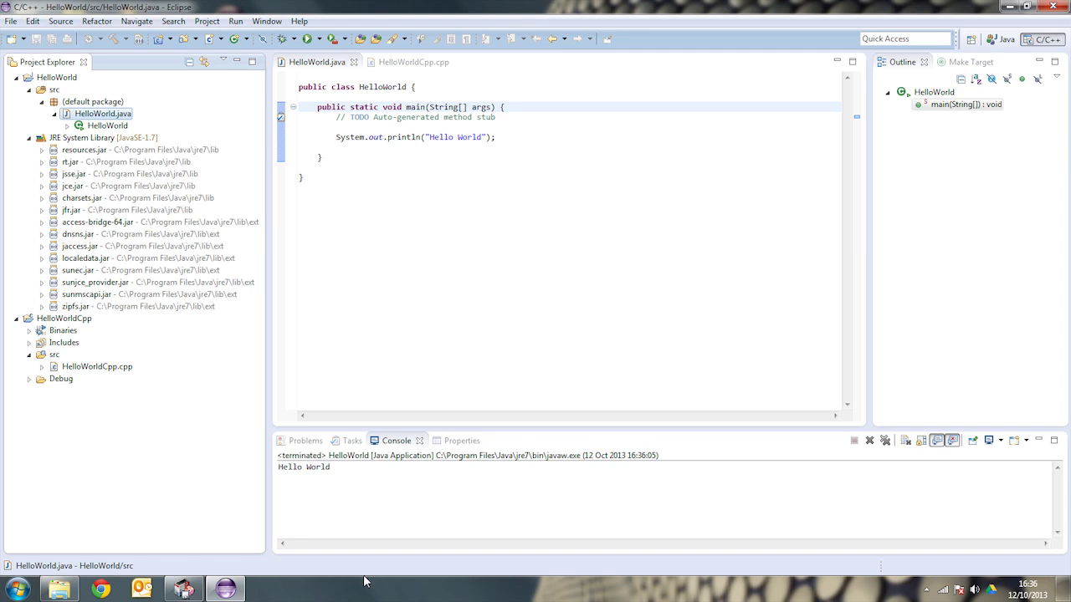